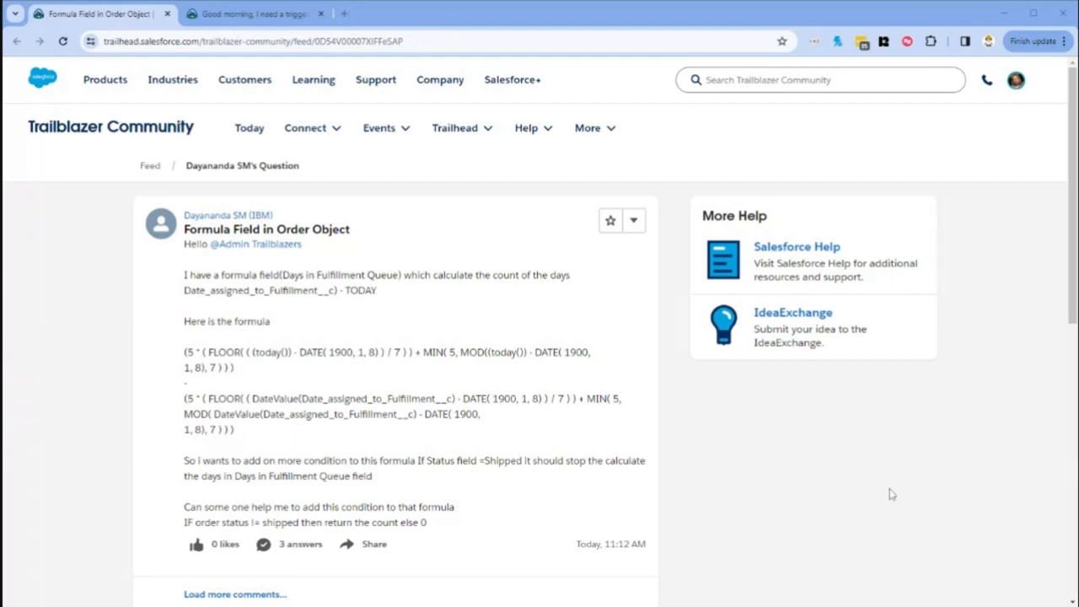
Step: Review the forum question about the fulfillment-days formula and copy the field name Date_assigned_to_Fulfillment__c from the post
scroll(833, 485, "down", 1)
scroll(833, 485, "down", 2)
scroll(833, 485, "up", 2)
left_click(460, 41)
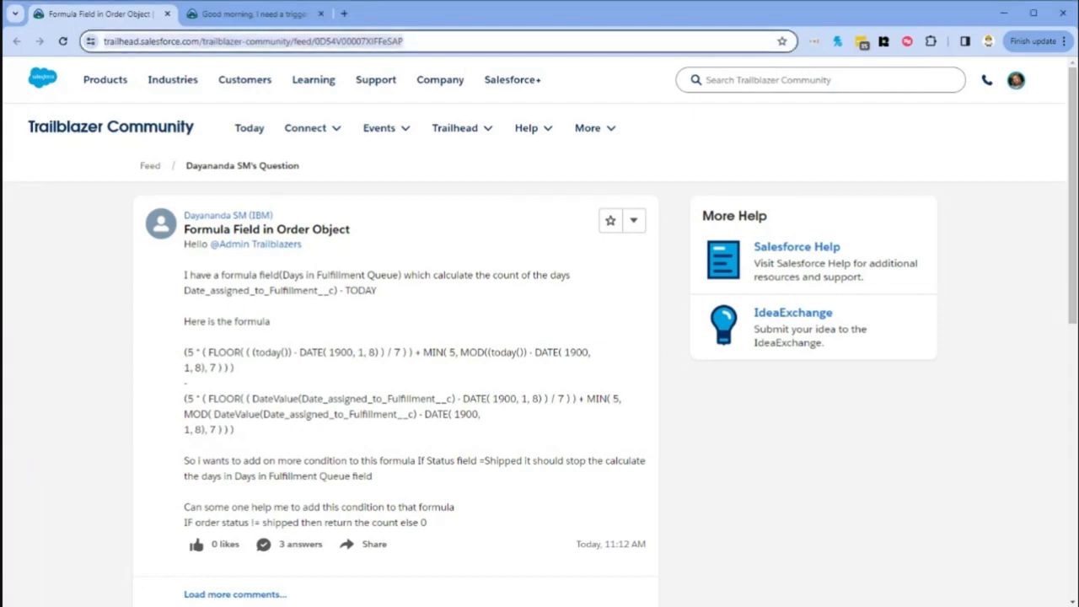
left_click(877, 3)
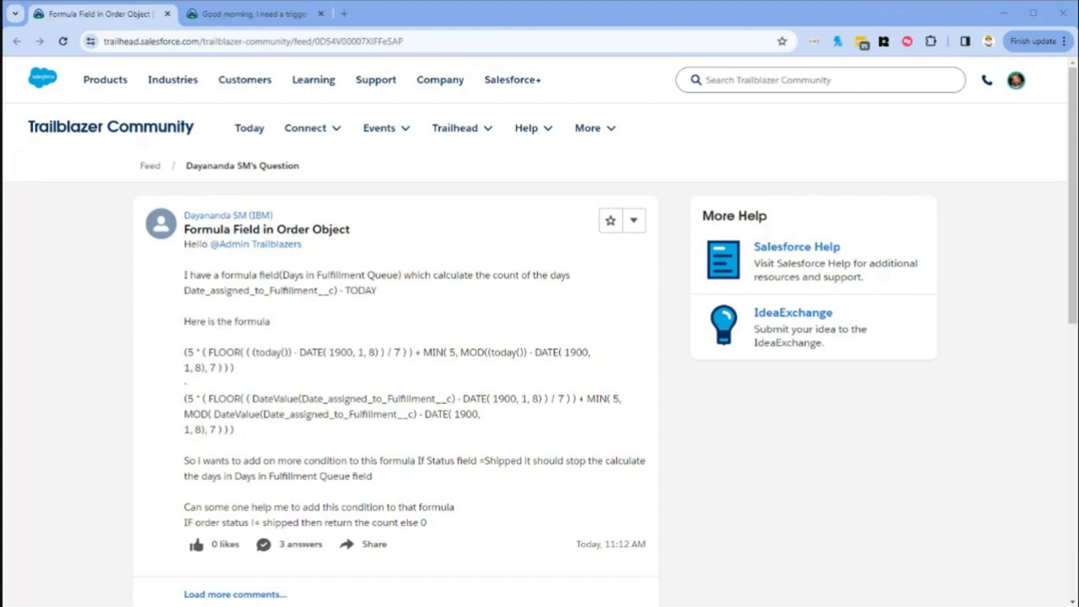
key("alt+Tab")
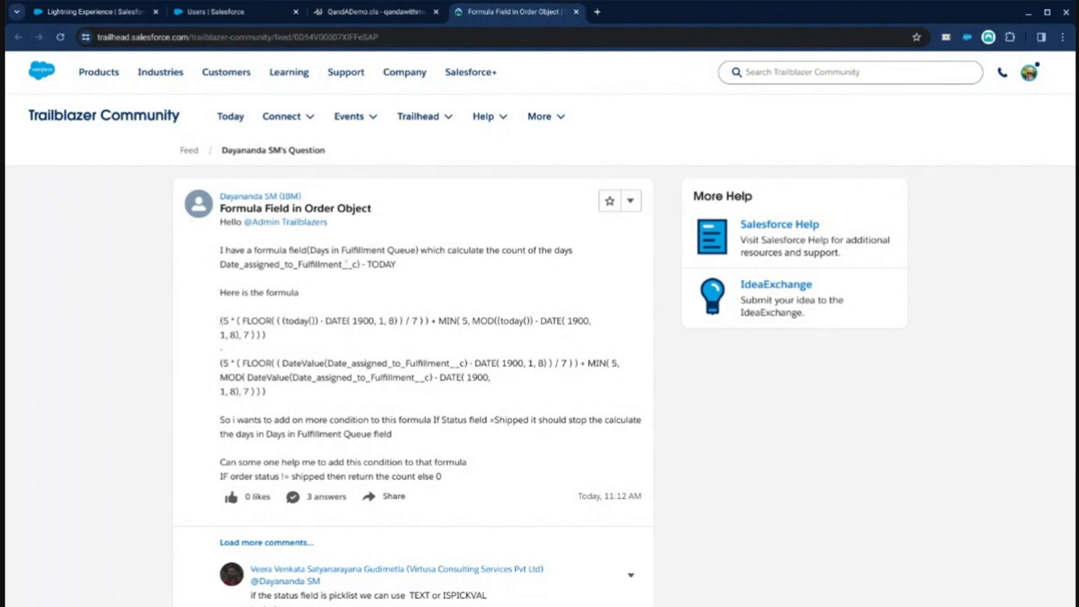
left_click_drag(358, 265, 221, 265)
key("ctrl+c")
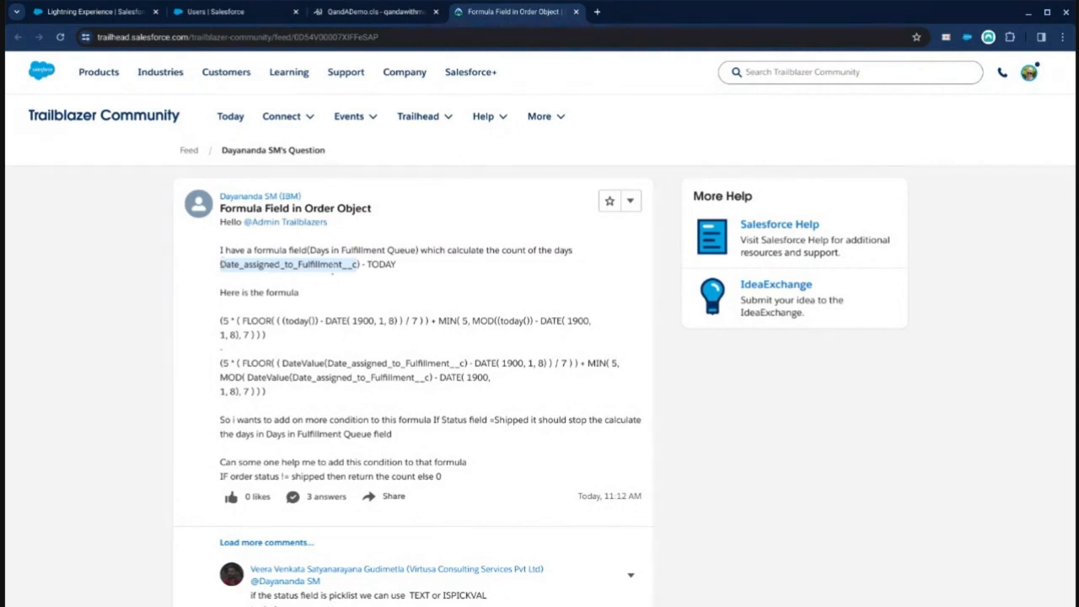
Step: Open Order Settings in Setup to check whether orders are enabled
left_click(217, 12)
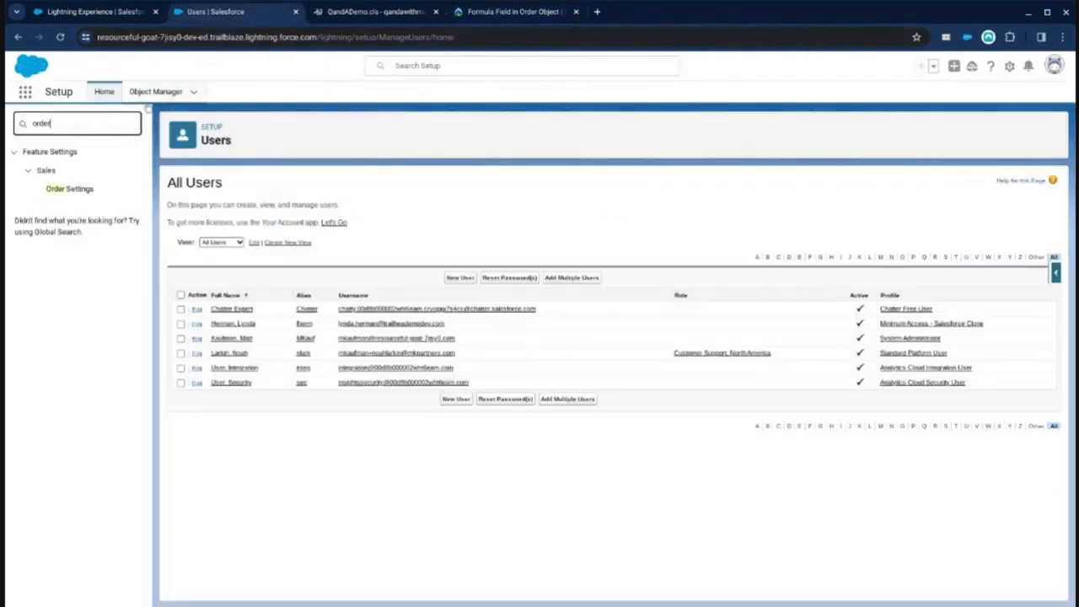
left_click(69, 189)
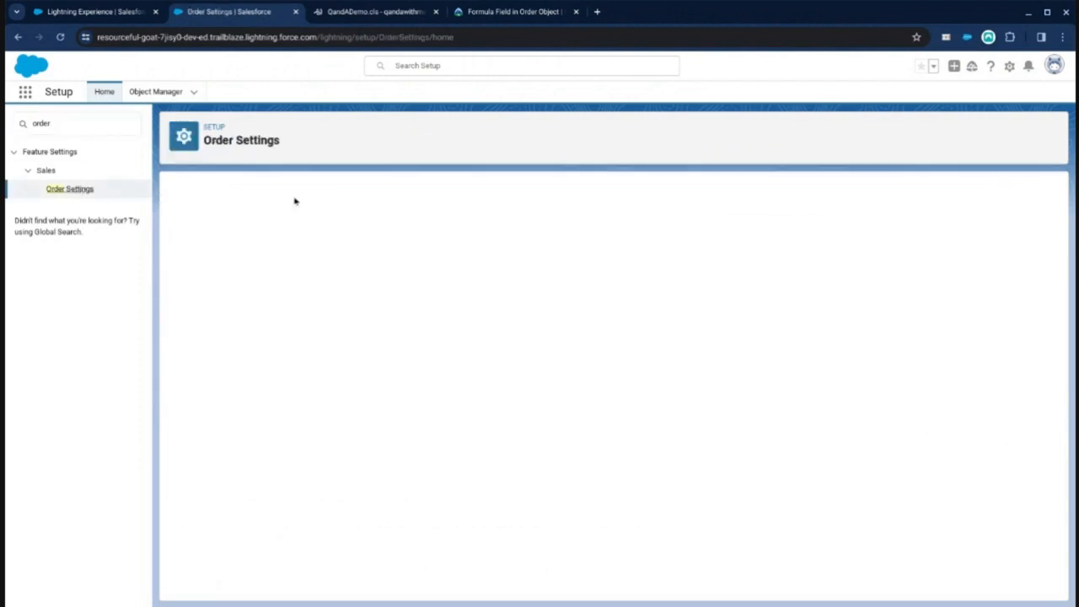
left_click(186, 238)
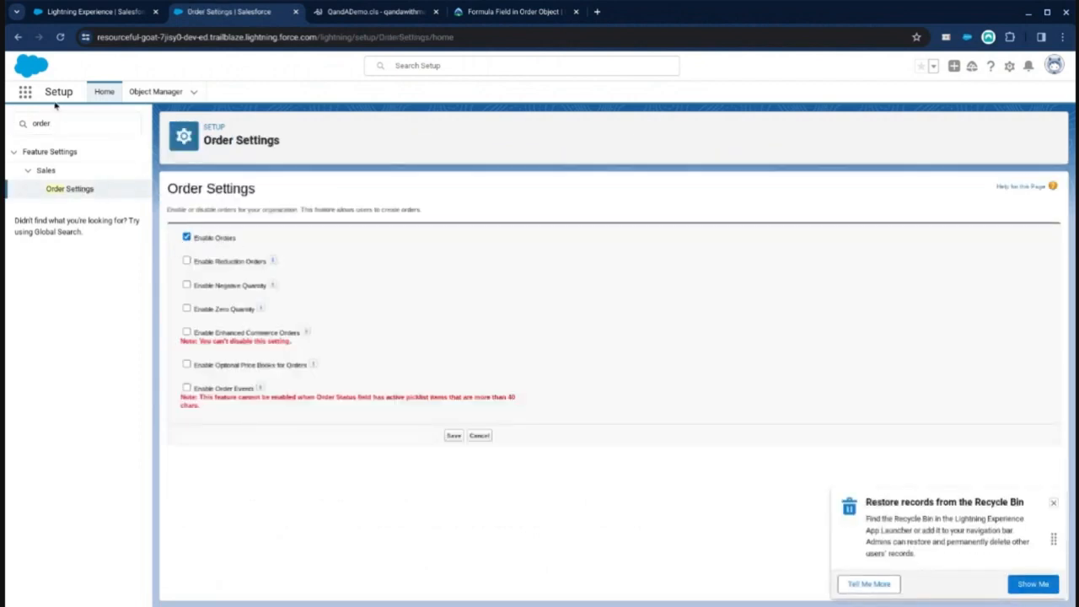
Step: Search the Order object's fields and relationships for Date_assigned_to_Fulfillment__c
left_click(140, 91)
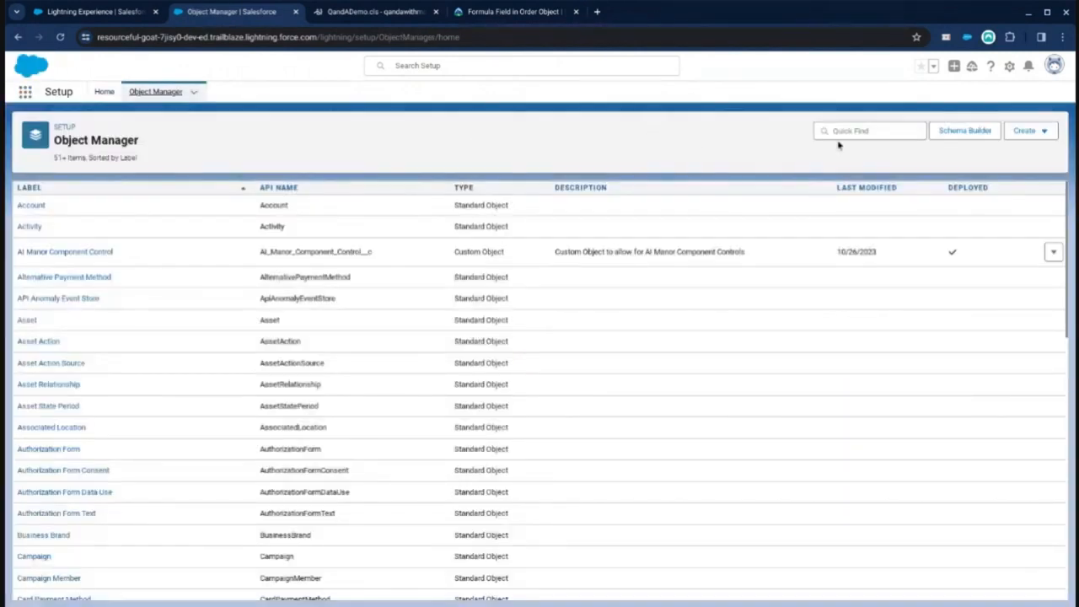
type("order")
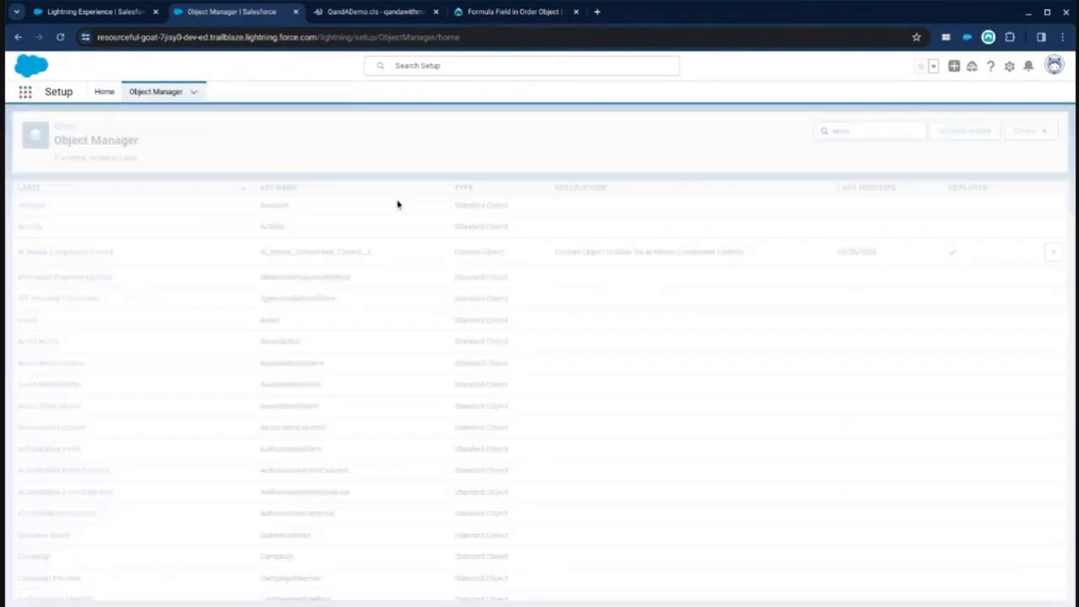
left_click(26, 207)
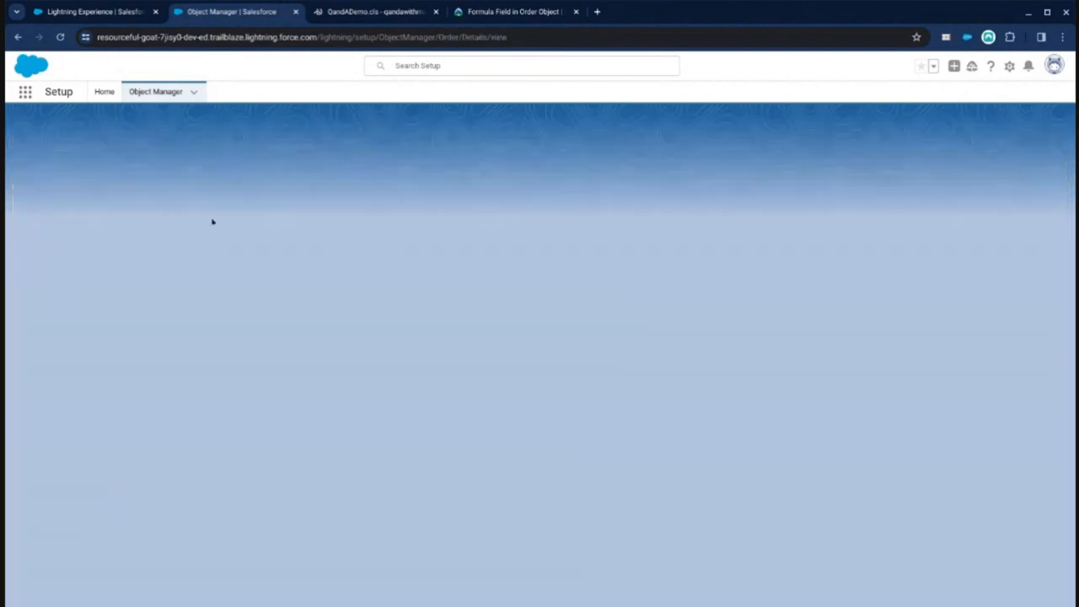
left_click(97, 211)
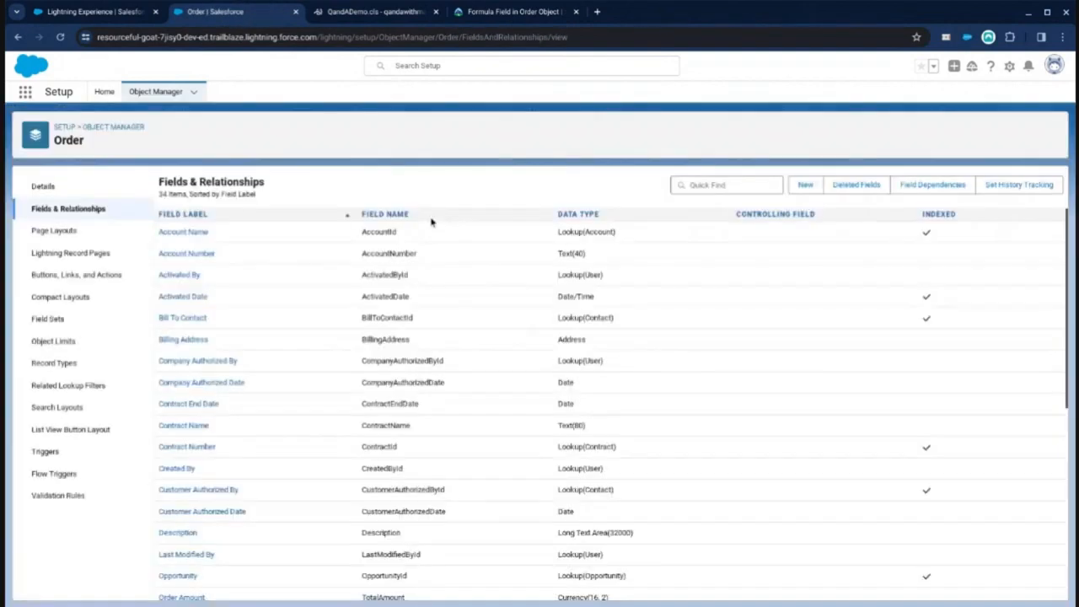
left_click(730, 187)
key("ctrl+v")
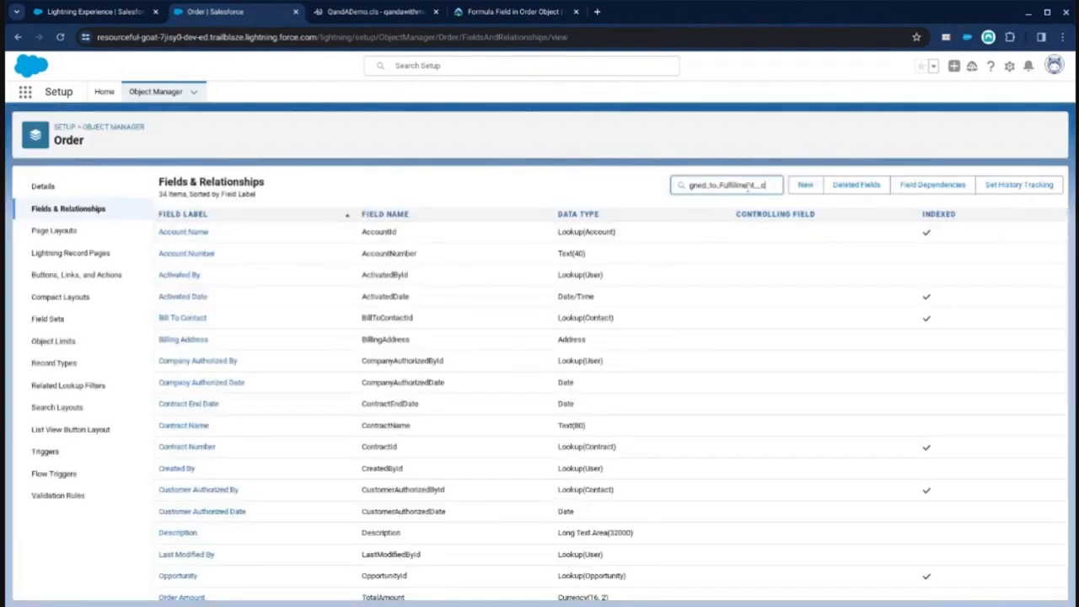
left_click_drag(729, 186, 632, 190)
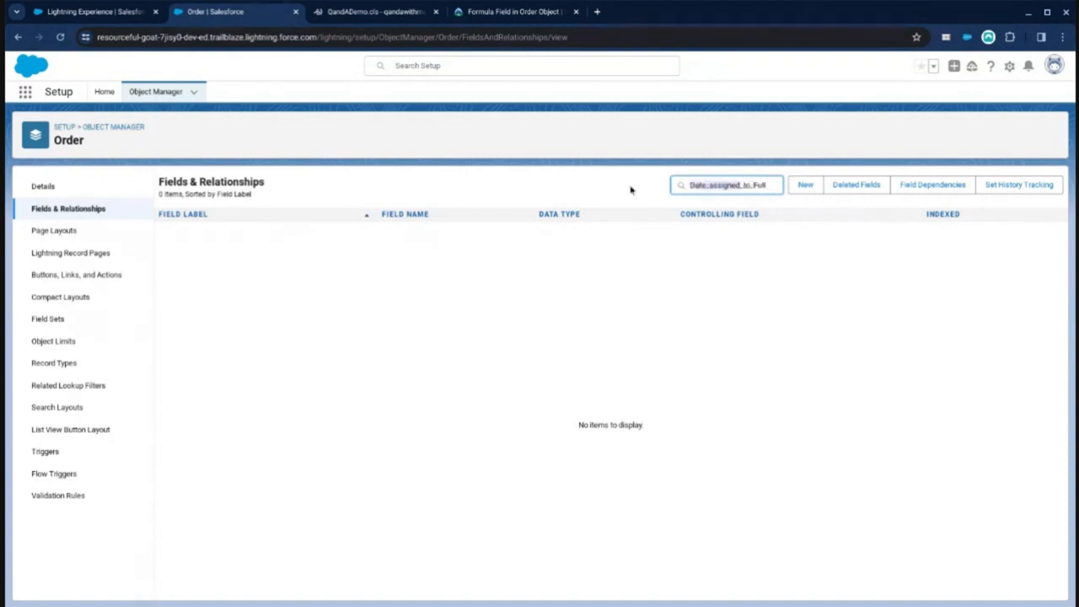
Step: Start a new custom field on Order with the Date data type
left_click(805, 185)
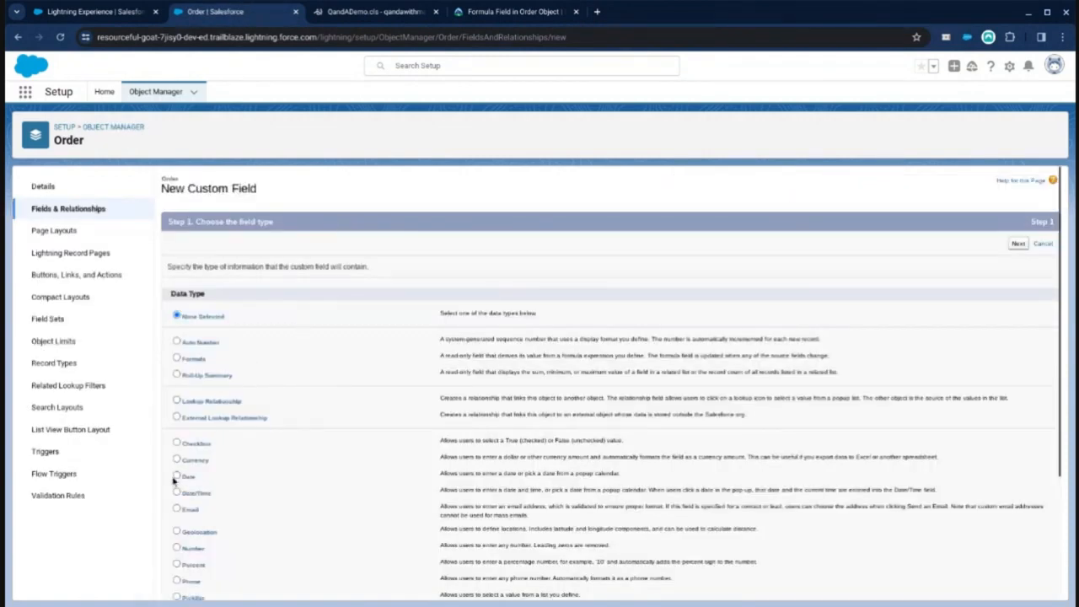
left_click(178, 477)
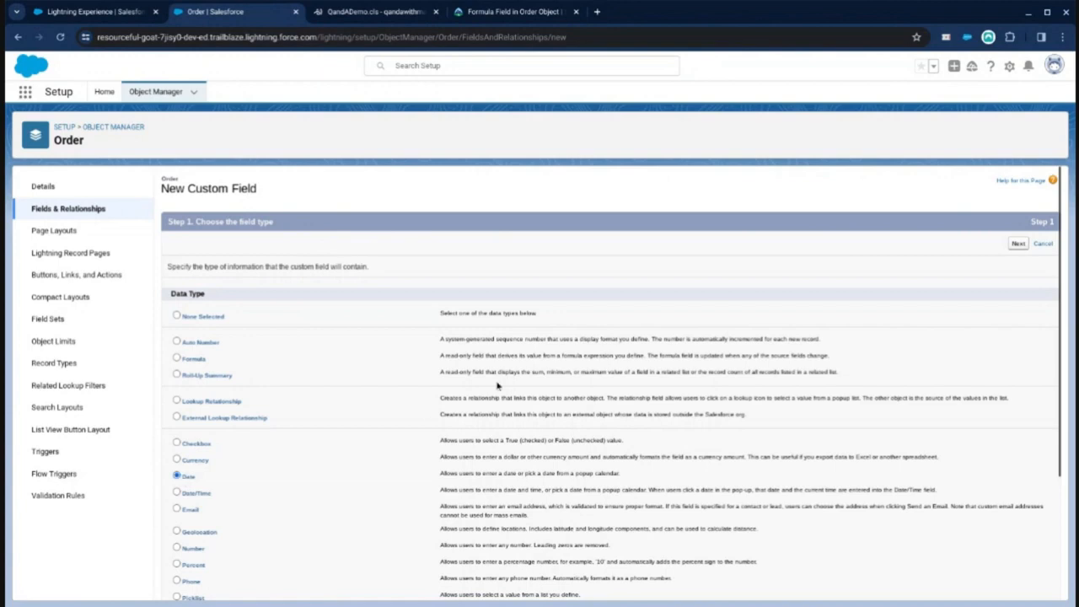
left_click(1018, 245)
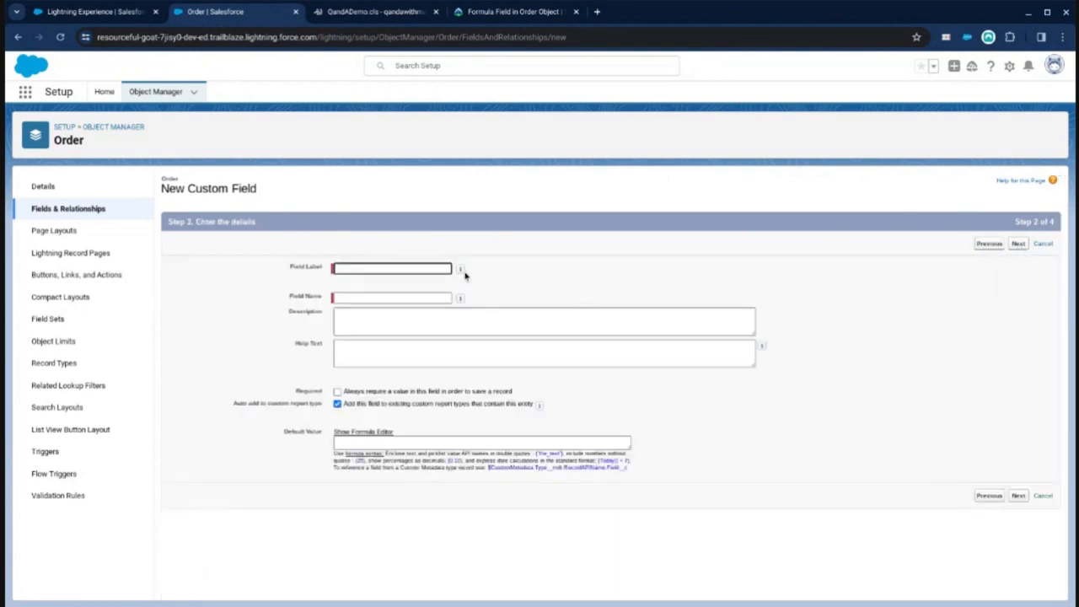
Step: Enter Date_assigned_to_Fulfillment as both the field label and the field name
key("ctrl+v")
left_click(369, 297)
type("Date_assig")
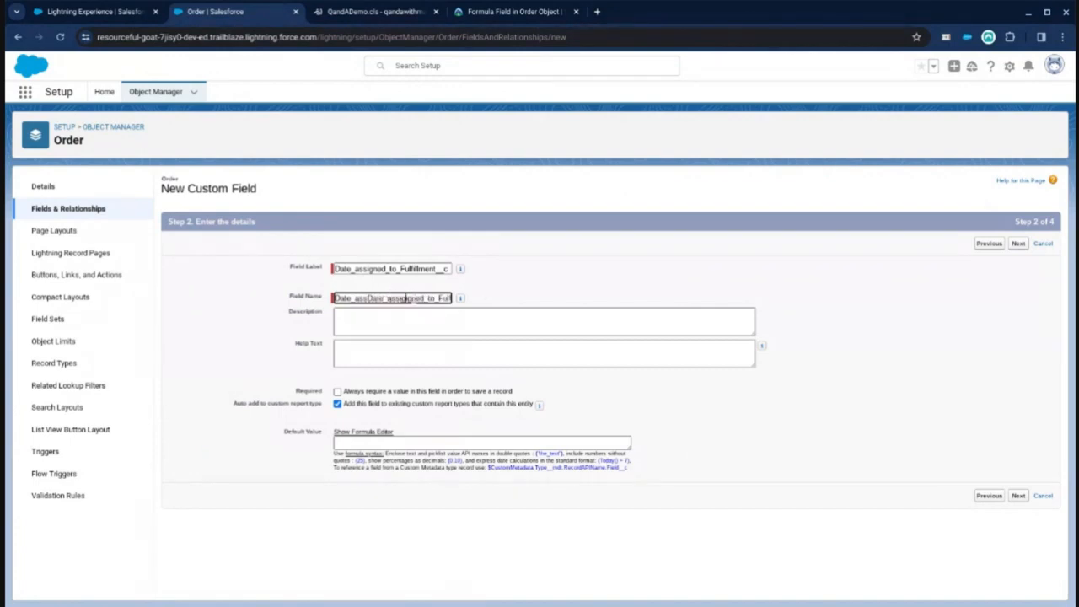
key("ctrl+z")
left_click_drag(435, 299, 491, 302)
key("BackSpace")
left_click_drag(436, 269, 574, 277)
key("BackSpace")
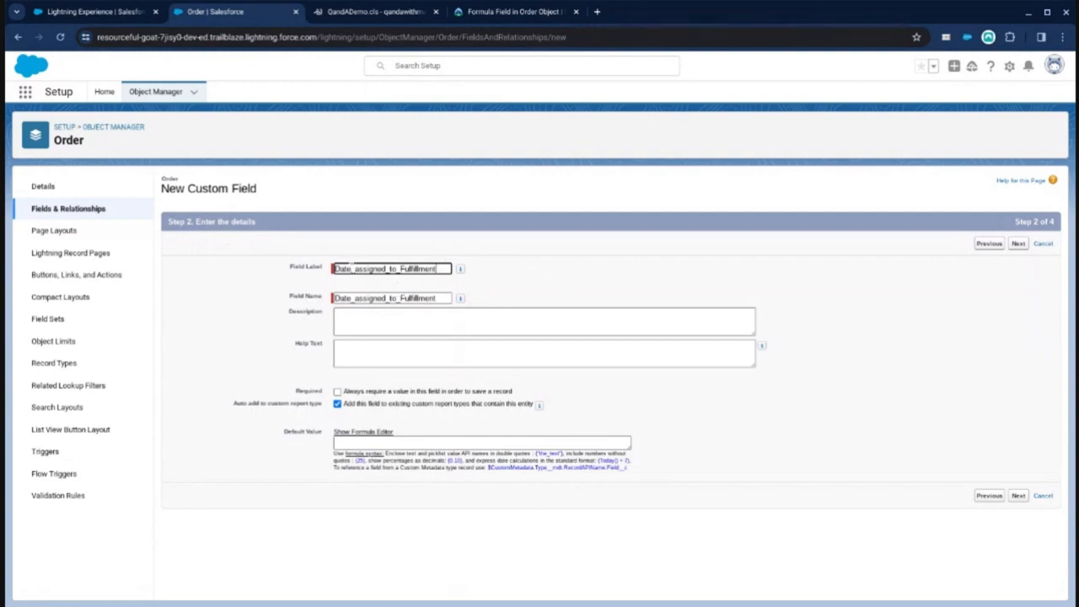
Step: Change the field label to Date assigned to Fulfillment by replacing its underscores with spaces
double_click(349, 268)
left_click(352, 269)
key("BackSpace")
left_click(386, 268)
key("BackSpace")
left_click(396, 269)
key("BackSpace")
left_click(491, 271)
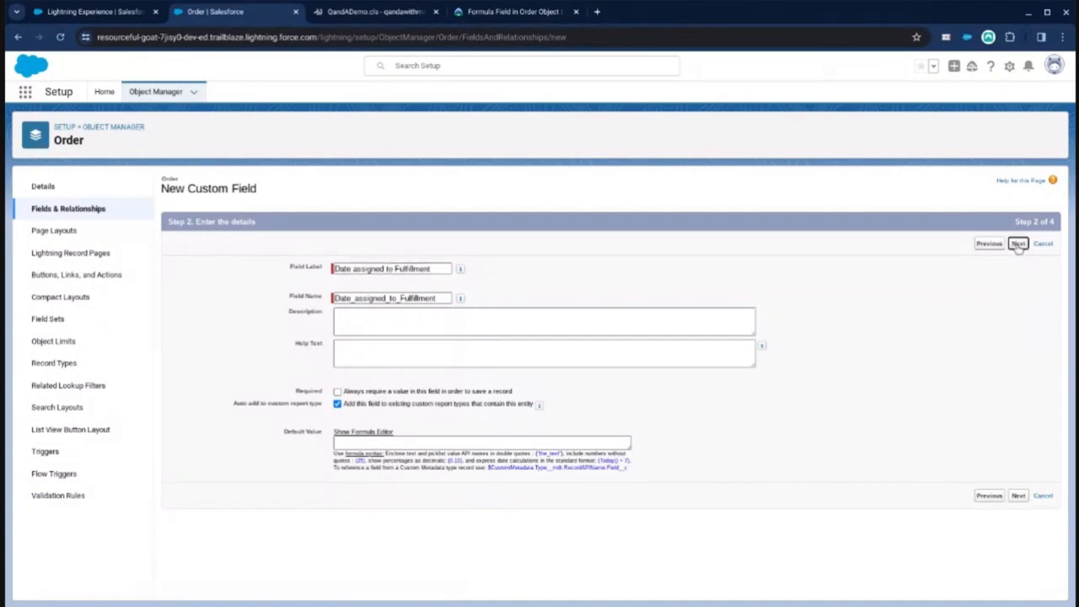
Step: Continue through field-level security and page layout settings to save the new field on the Order Layout
left_click(1018, 246)
left_click(1019, 247)
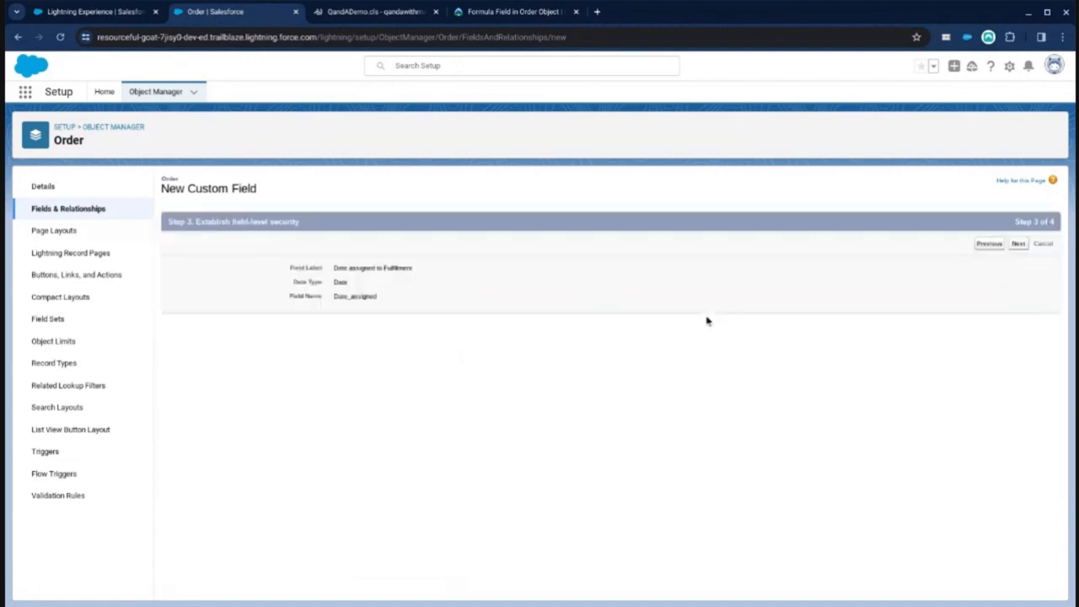
left_click(1019, 244)
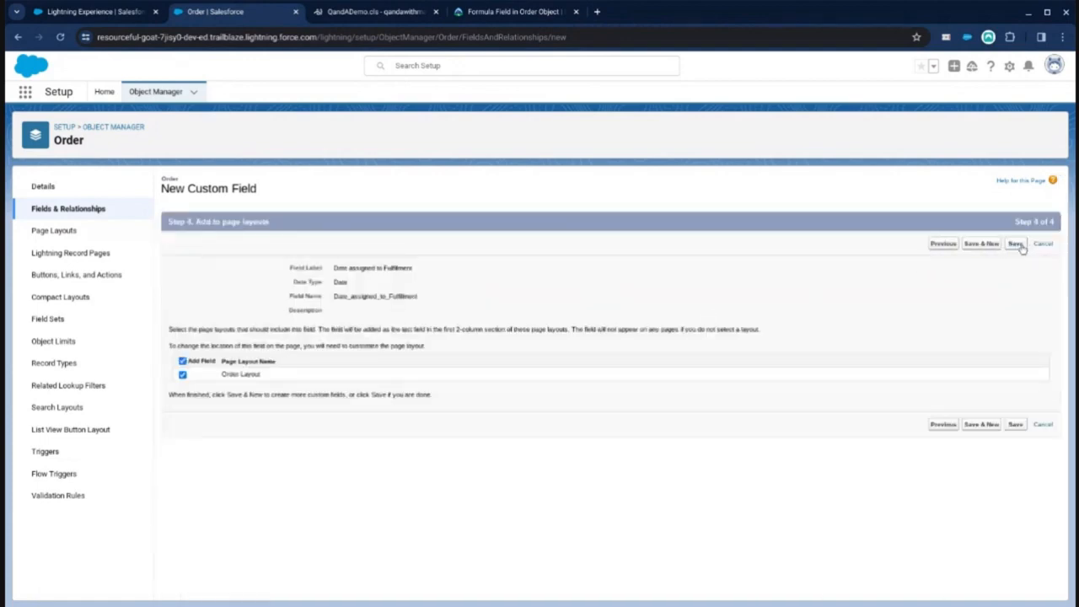
Step: Open the Orders list from the App Launcher and switch to the All Orders view
left_click(96, 18)
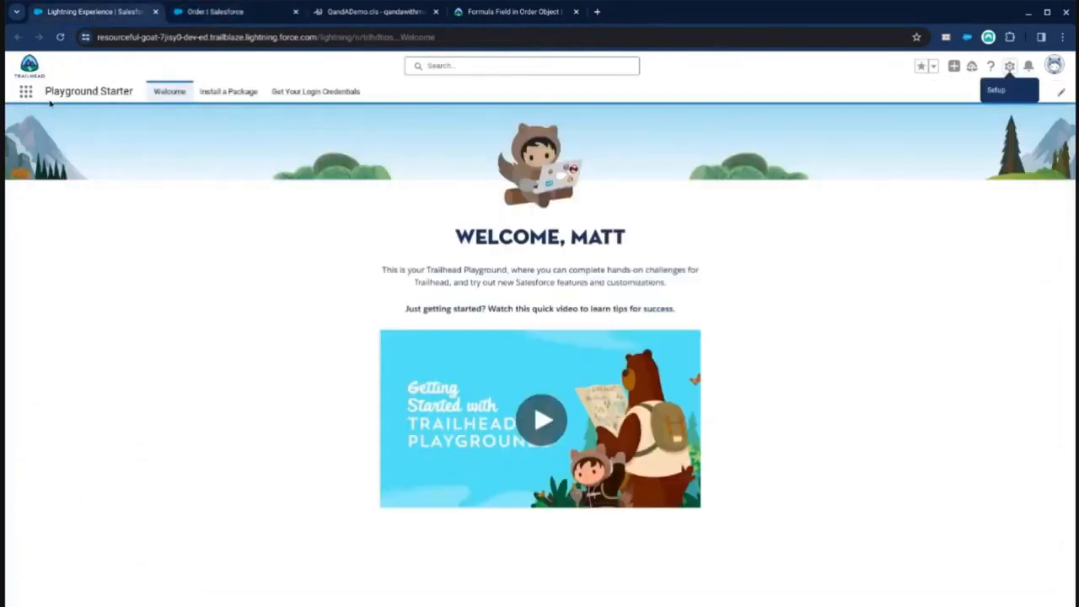
left_click(27, 93)
type("order")
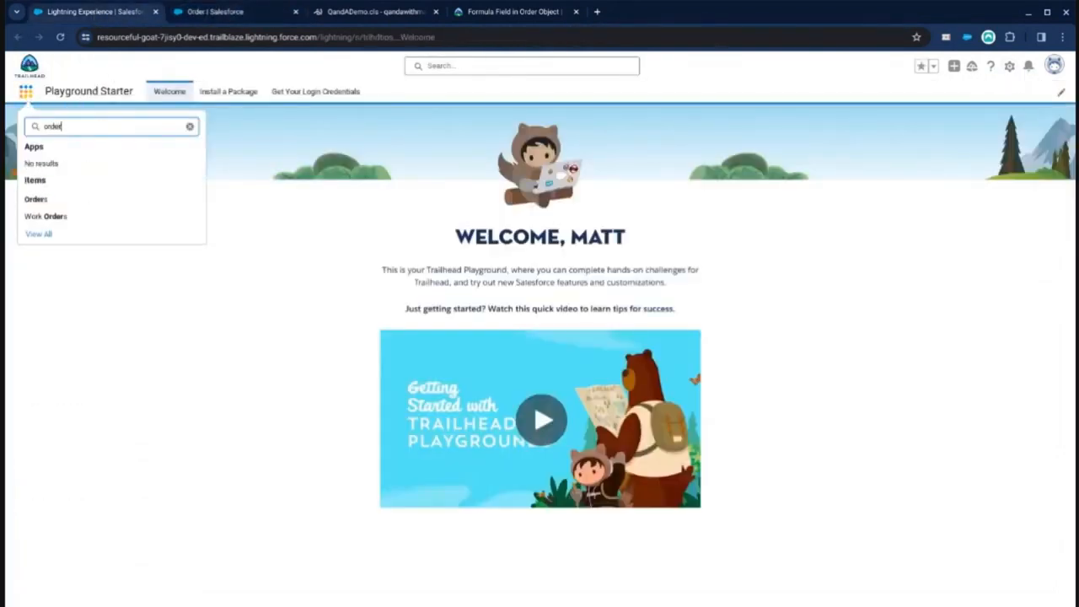
left_click(35, 199)
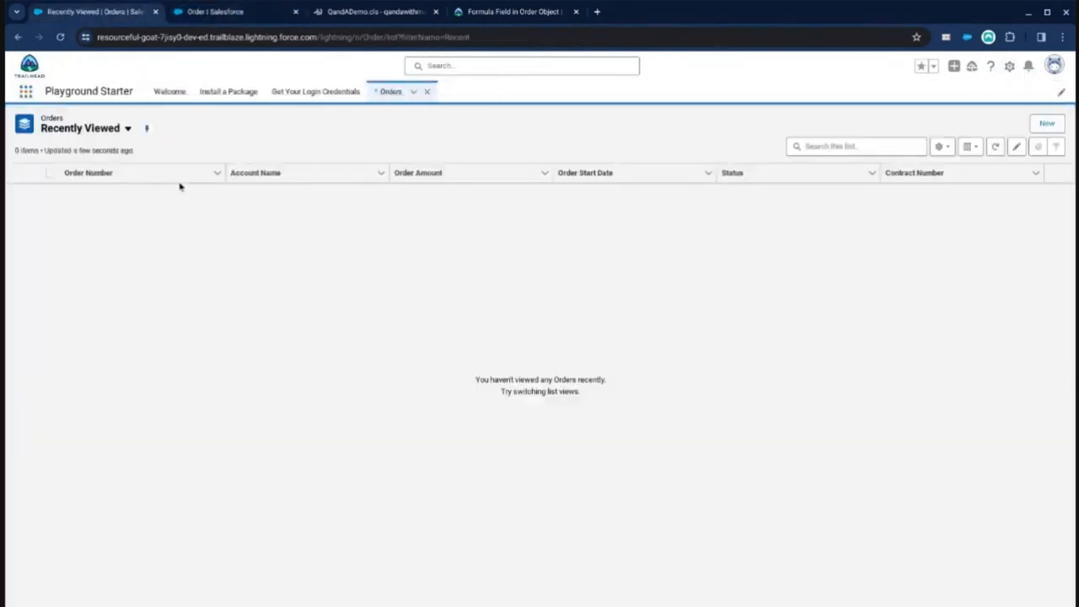
left_click(101, 129)
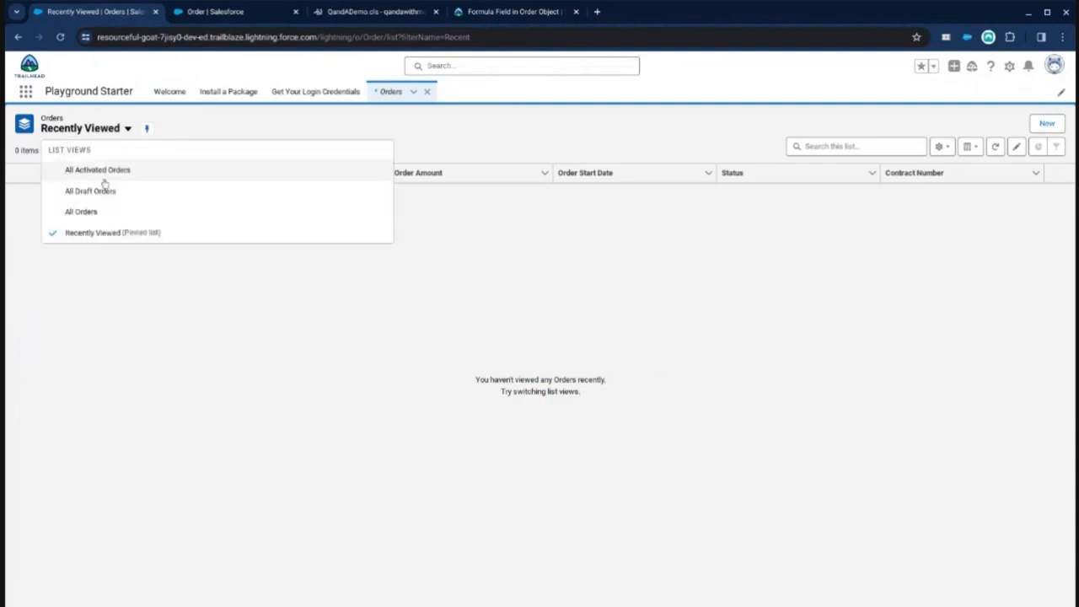
left_click(92, 216)
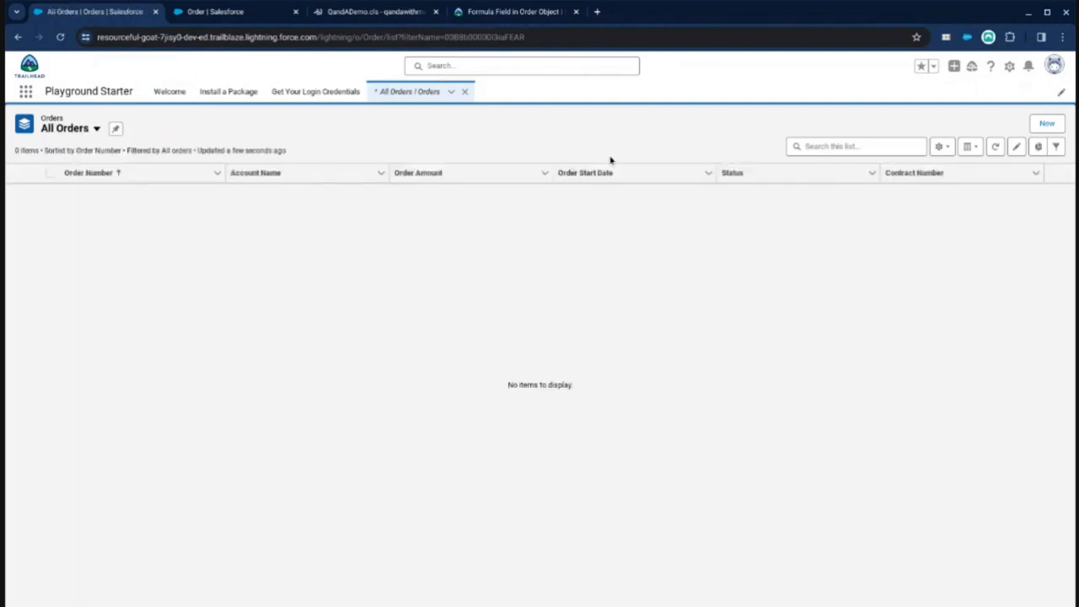
Step: Open the New Order form to inspect its required fields, then close it
left_click(1046, 125)
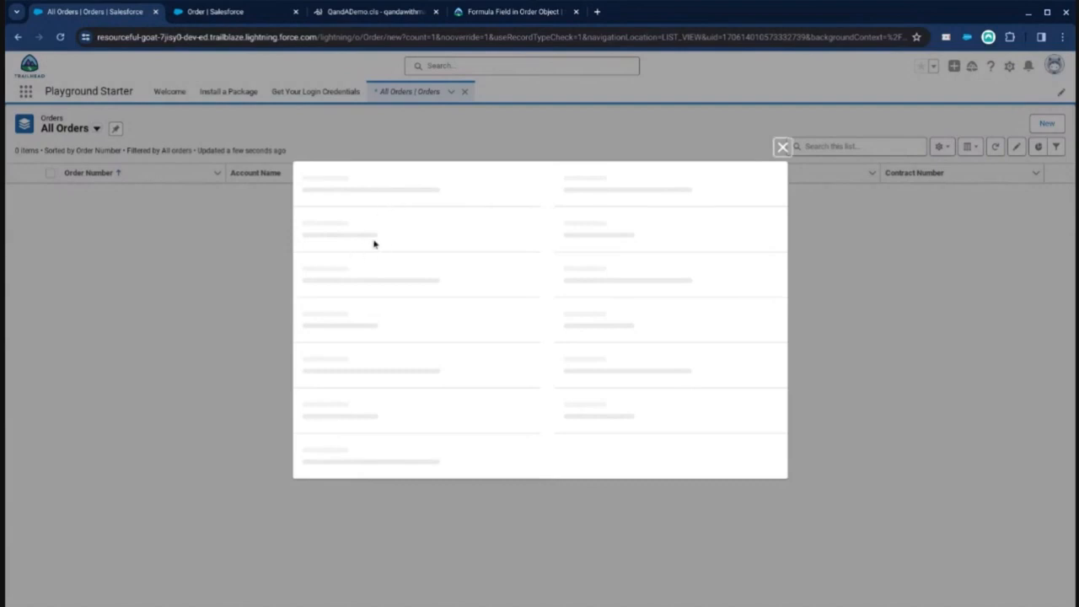
left_click(590, 187)
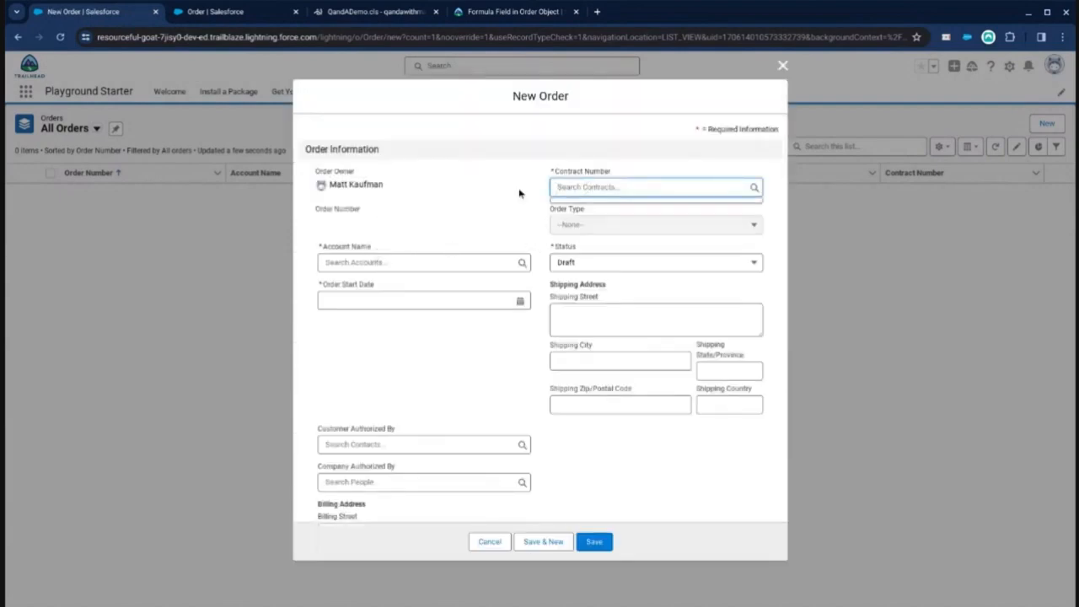
left_click(492, 196)
left_click(783, 66)
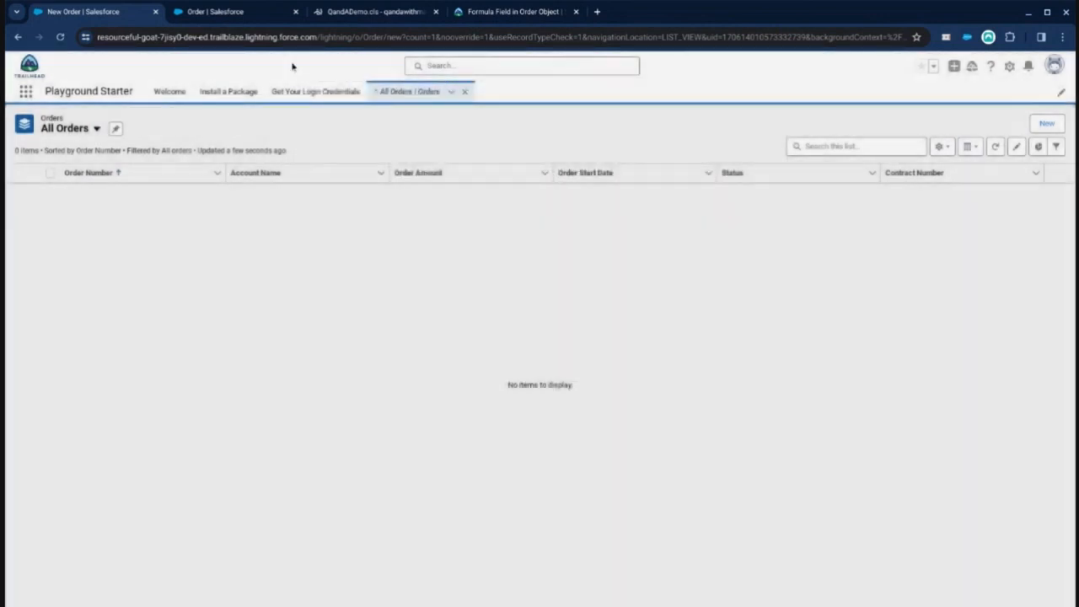
Step: Open the Order Layout page layout and make the Contract Number field not required
left_click(215, 12)
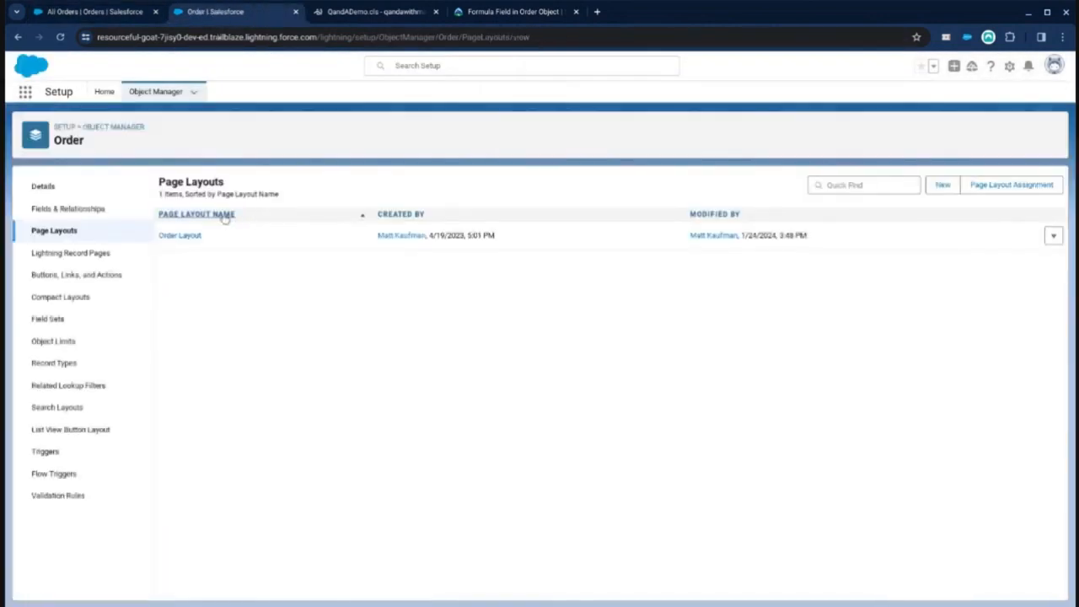
left_click(173, 236)
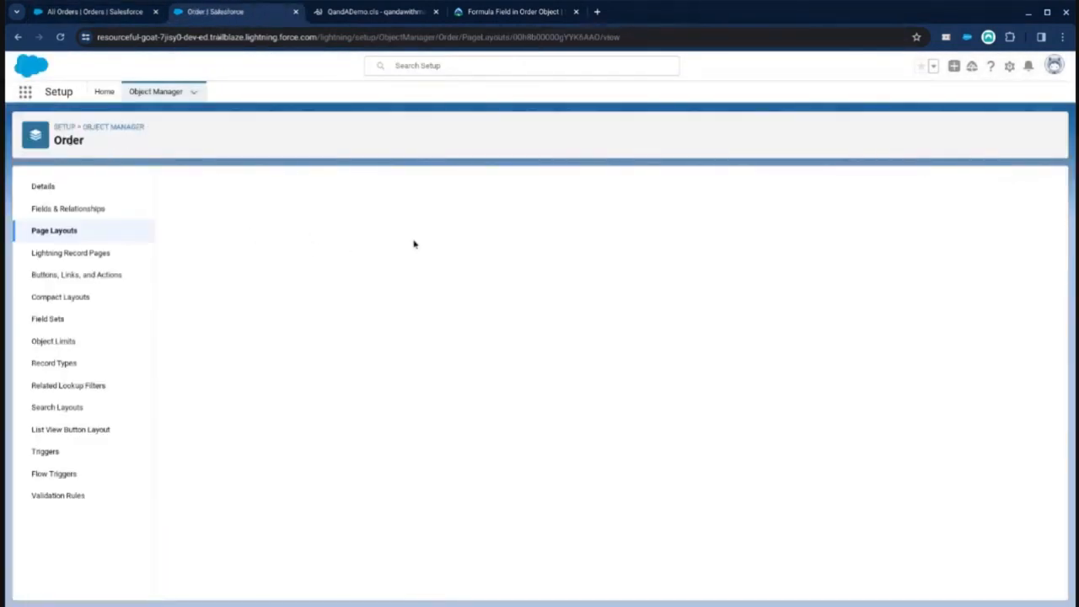
scroll(349, 355, "down", 3)
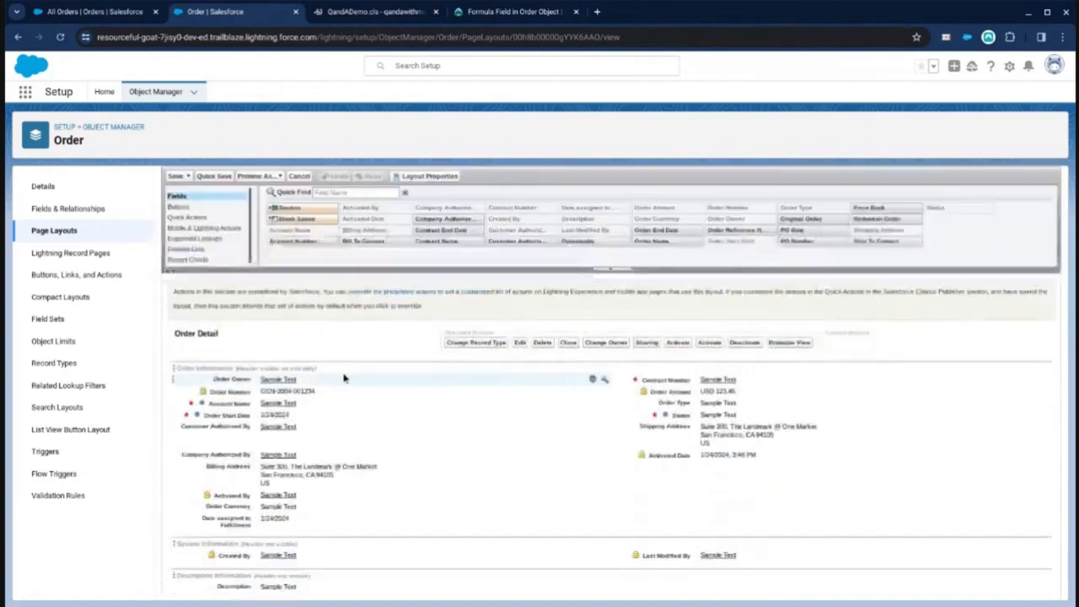
double_click(666, 381)
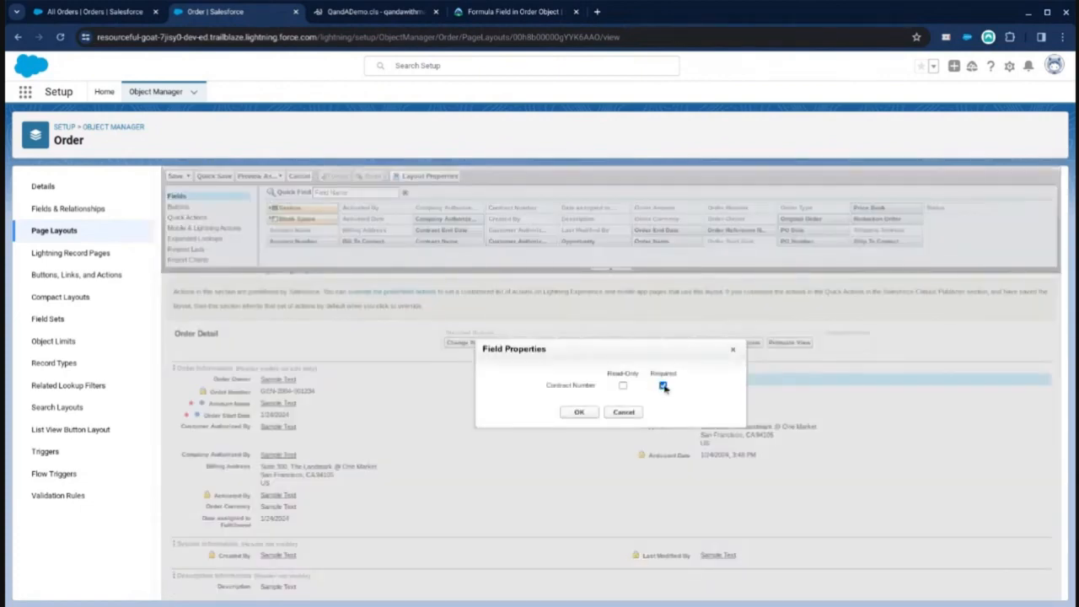
left_click(579, 413)
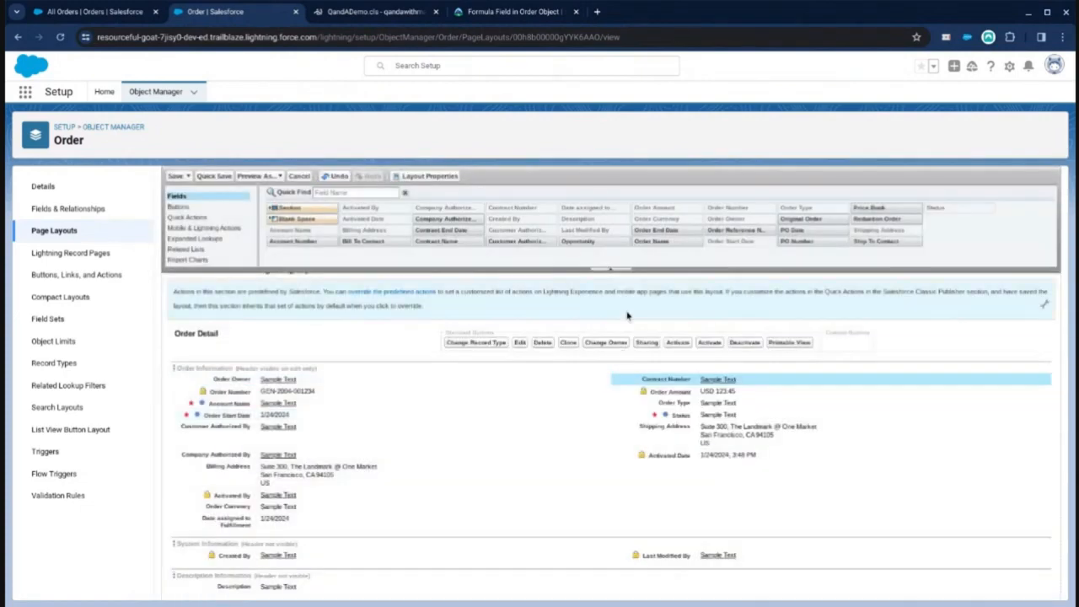
Step: Inspect the field properties of Account Name and Order Start Date in the layout
double_click(275, 403)
left_click(607, 412)
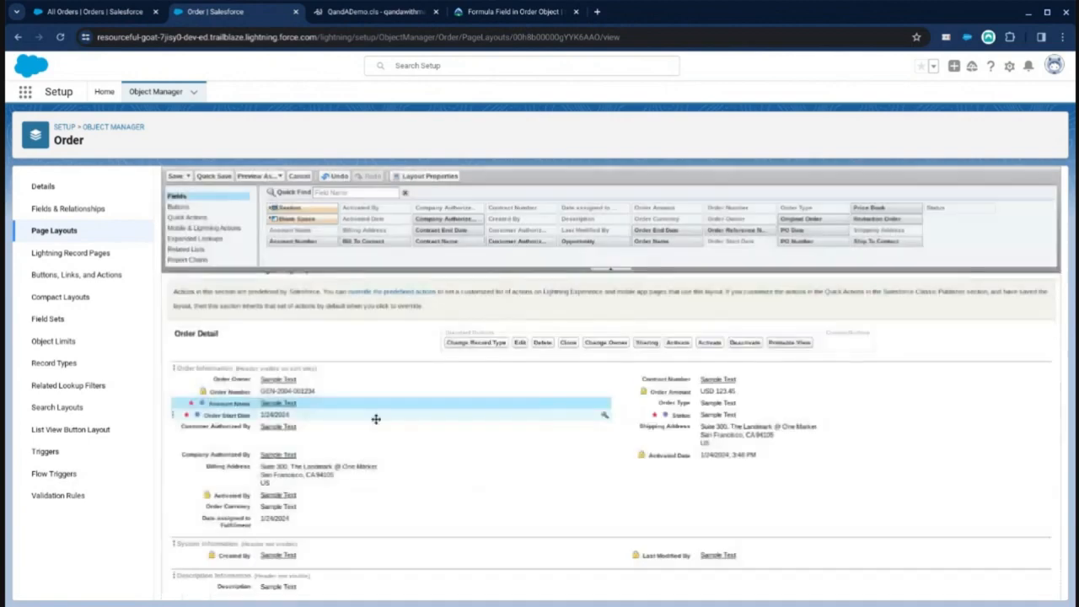
double_click(272, 414)
left_click(624, 411)
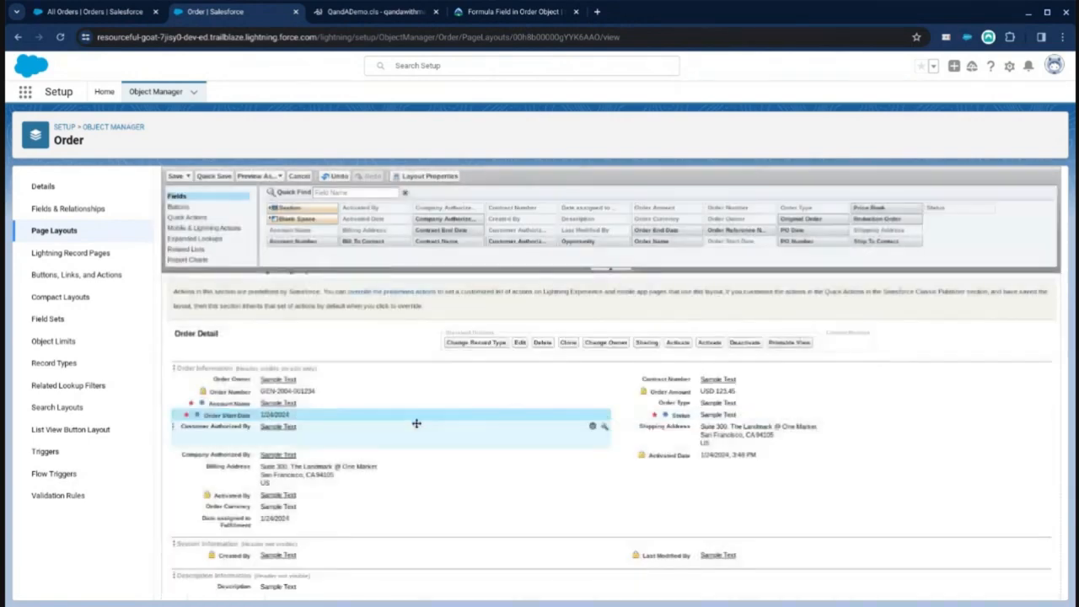
Step: Remove unneeded fields from the Order Detail section, move Activated By to the second column, and save the layout
left_click_drag(263, 506, 510, 224)
left_click_drag(241, 469, 476, 212)
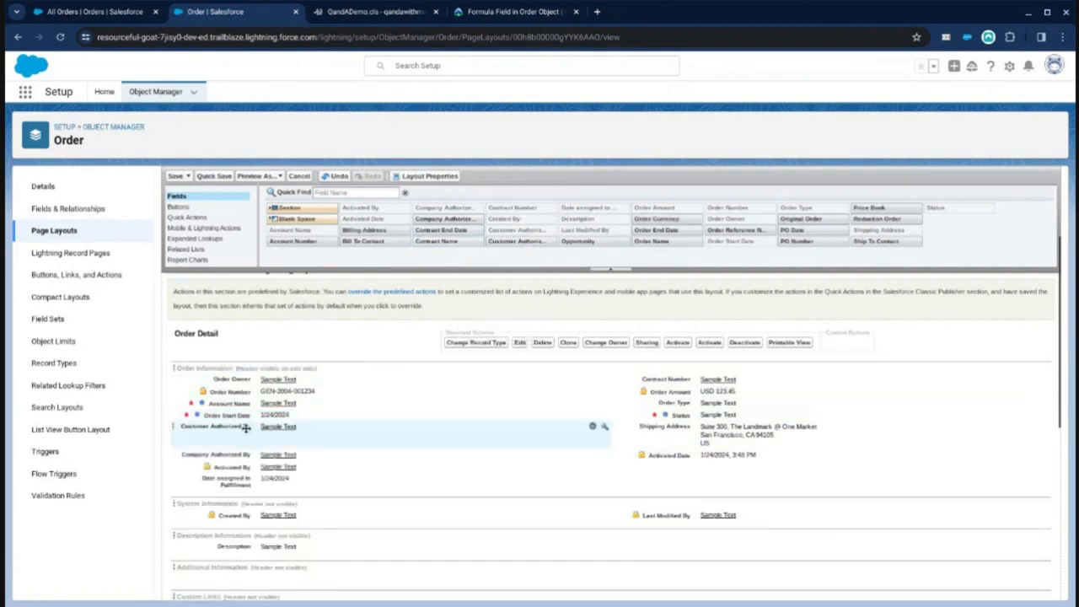
left_click_drag(245, 429, 452, 206)
left_click_drag(666, 428, 728, 209)
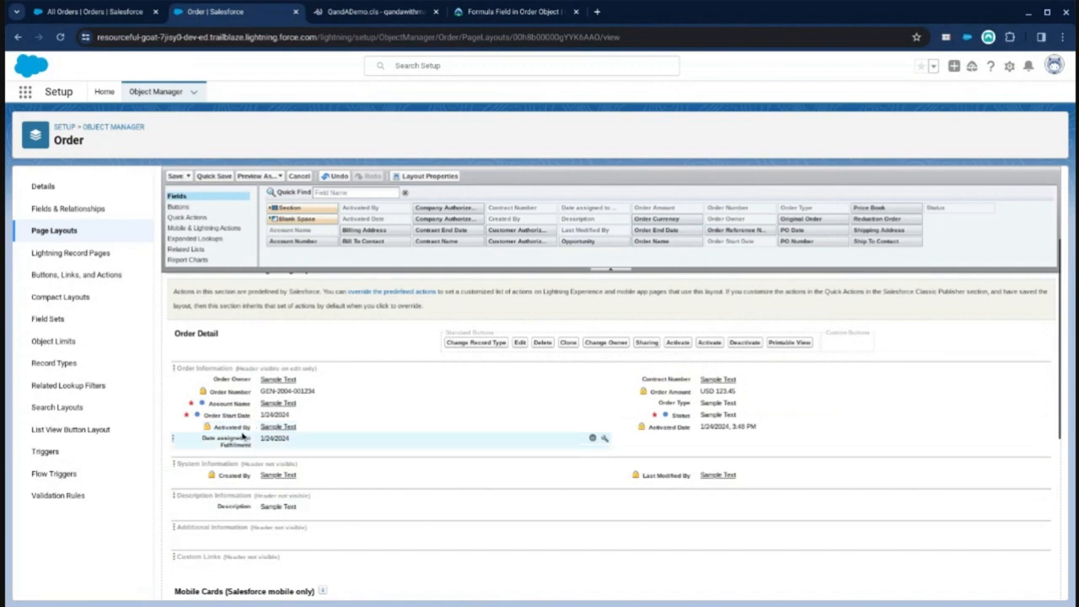
left_click_drag(239, 426, 666, 443)
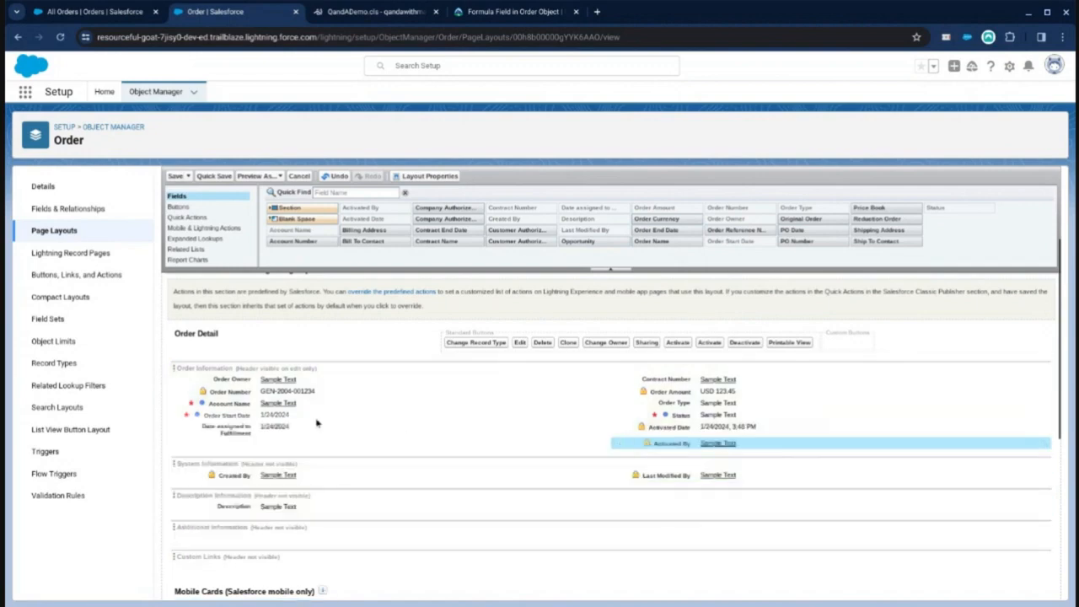
left_click(178, 177)
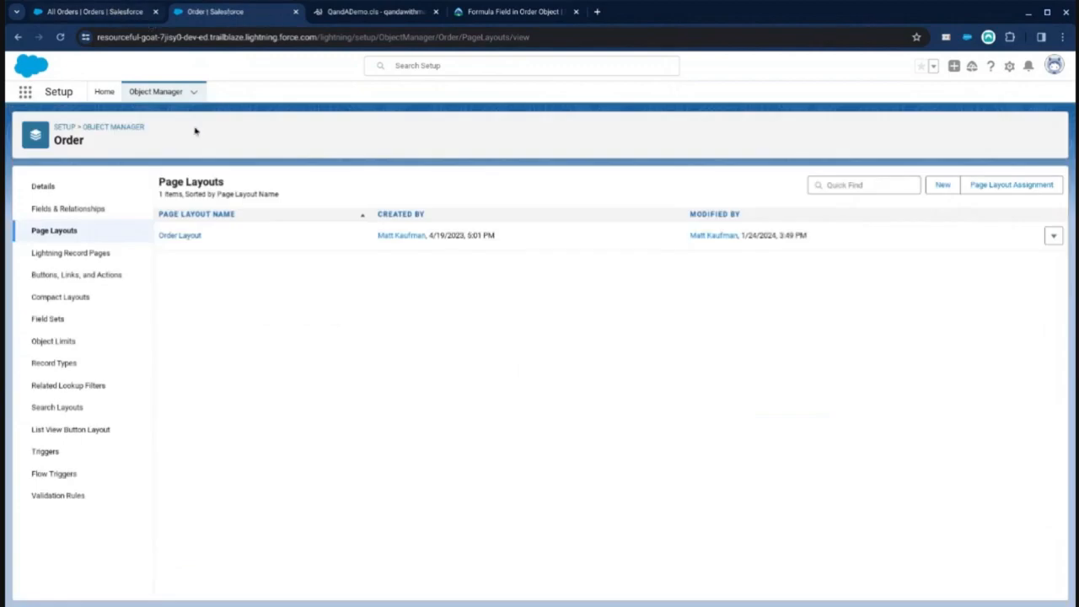
Step: Copy the field name Days in Fulfillment Queue from the Formula Field in Order Object community question
left_click(67, 210)
left_click(511, 12)
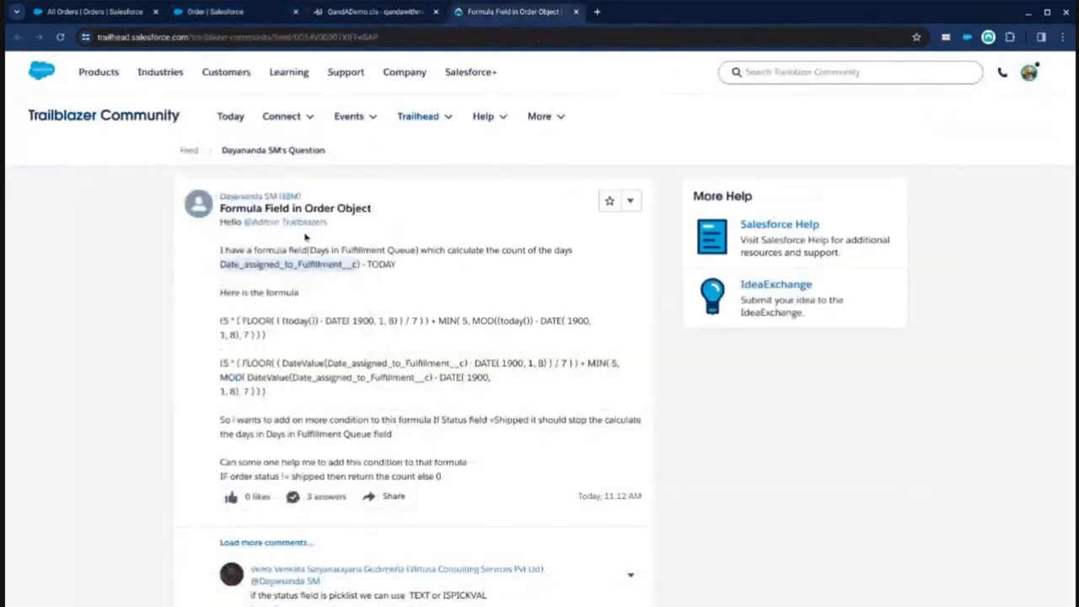
left_click(308, 250)
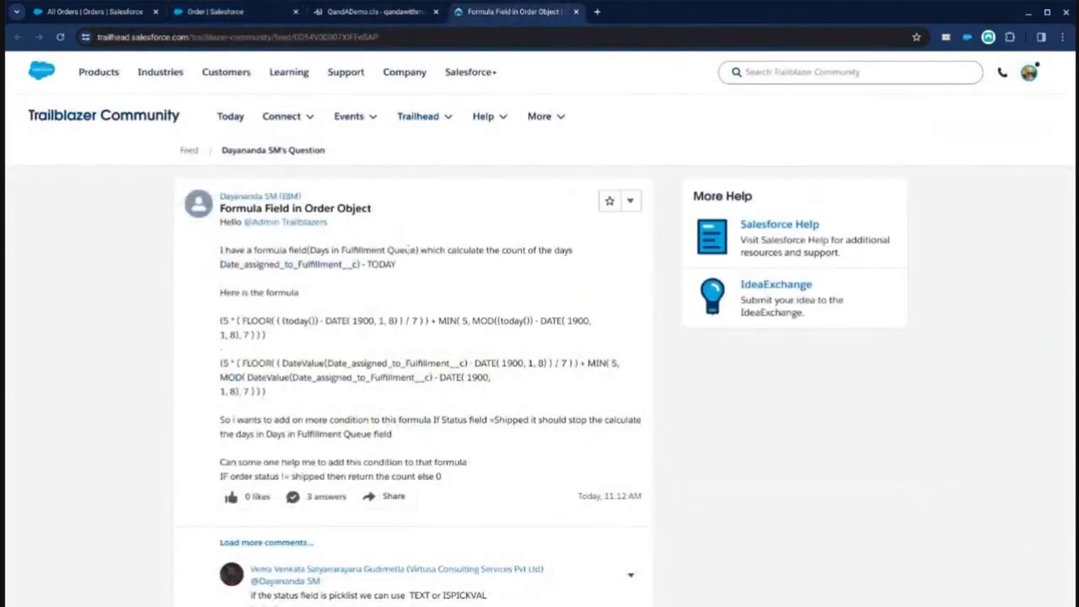
left_click_drag(414, 249, 312, 250)
key("ctrl+c")
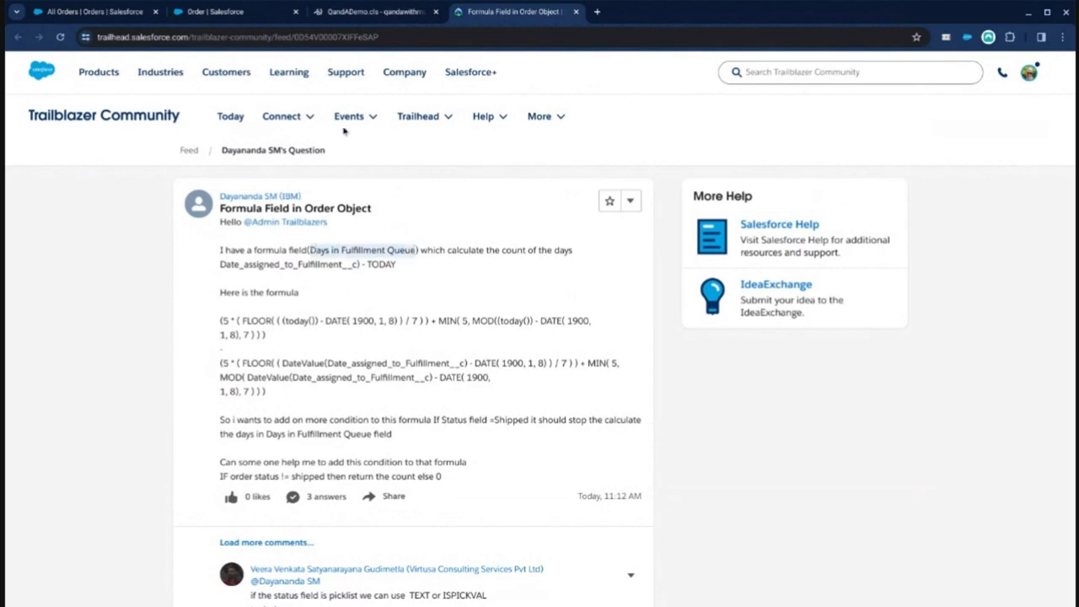
Step: Create a new Formula custom field on Order labelled Days in Fulfillment Queue with a Number return type
left_click(240, 11)
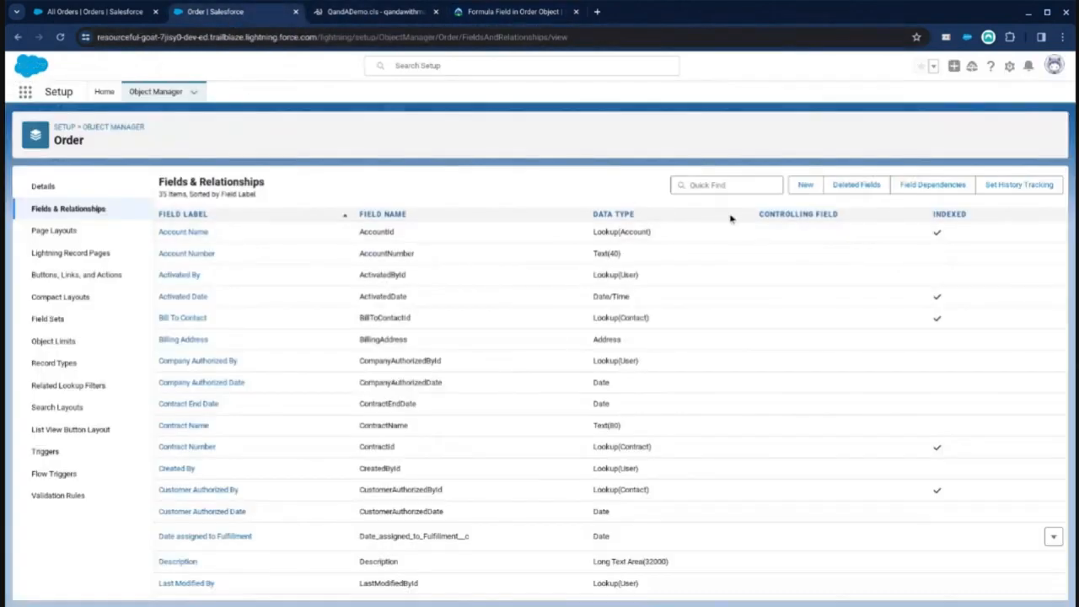
left_click(806, 185)
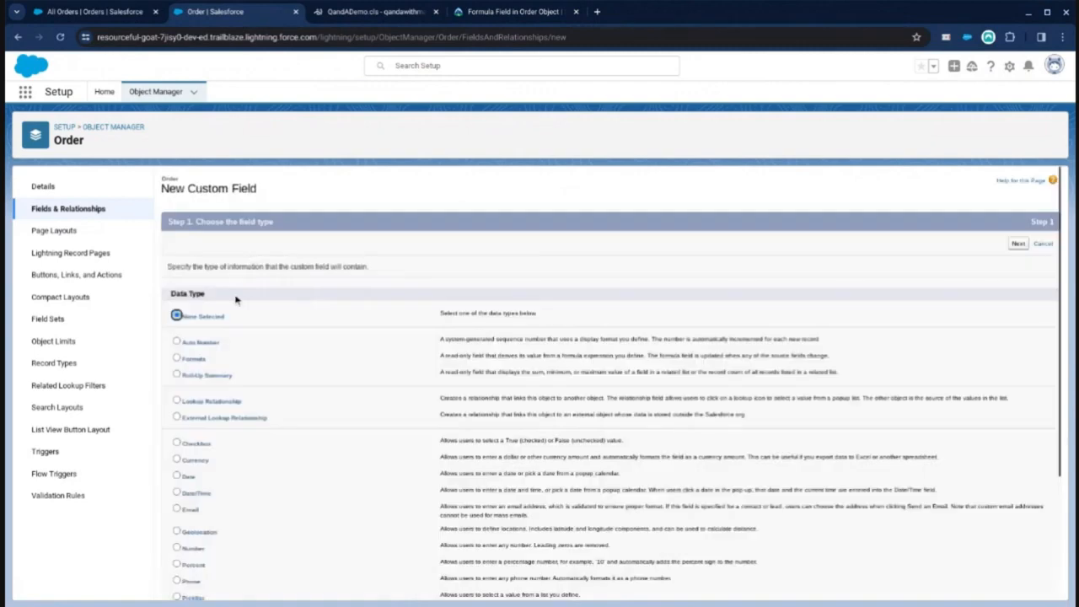
left_click(178, 358)
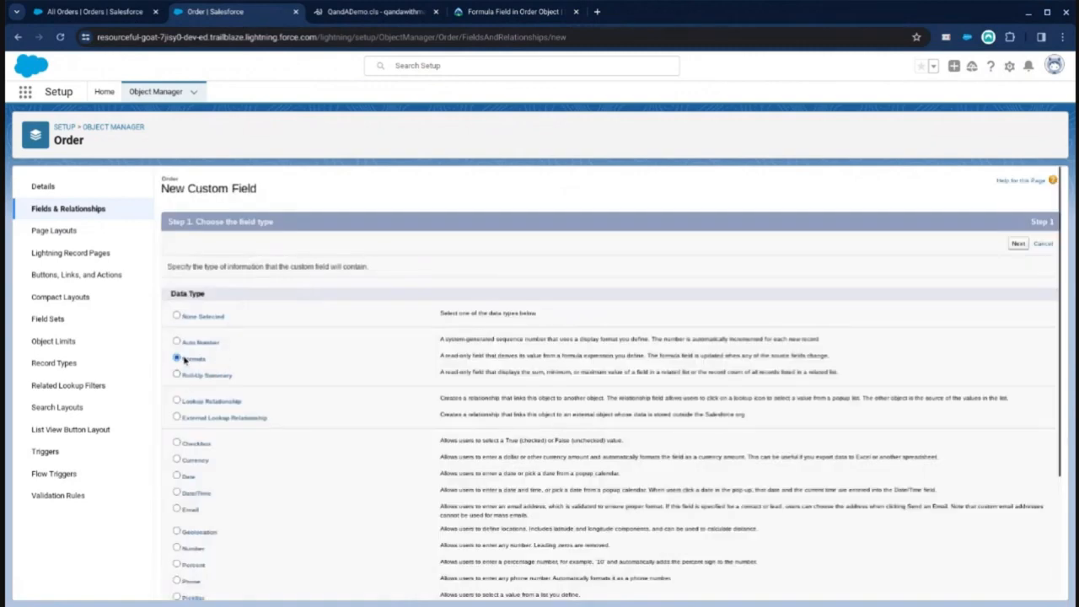
left_click(1019, 243)
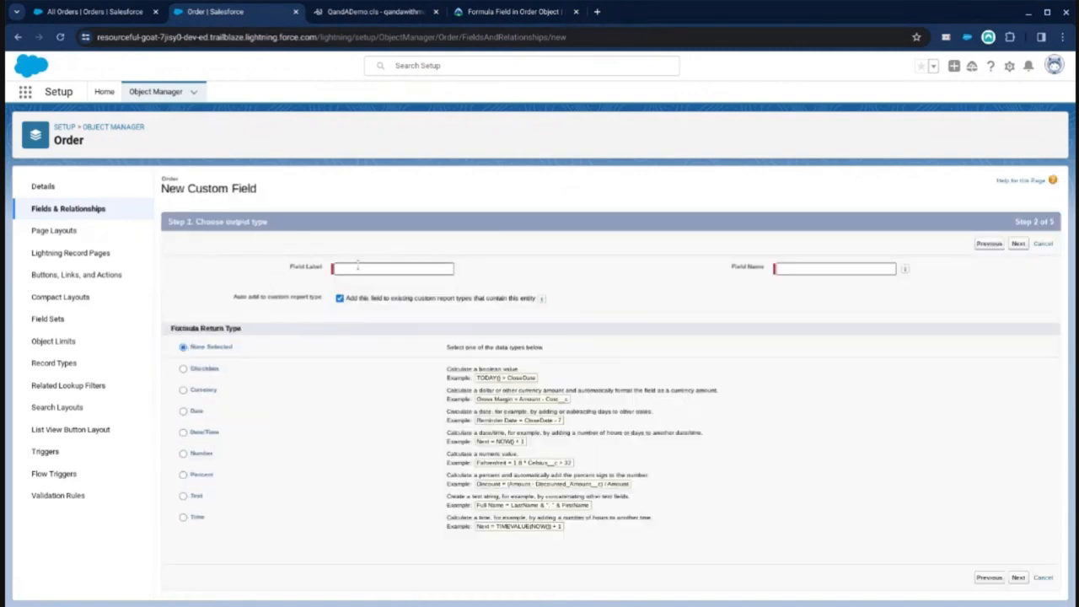
left_click(356, 267)
key("ctrl+v")
key("Tab")
left_click(184, 455)
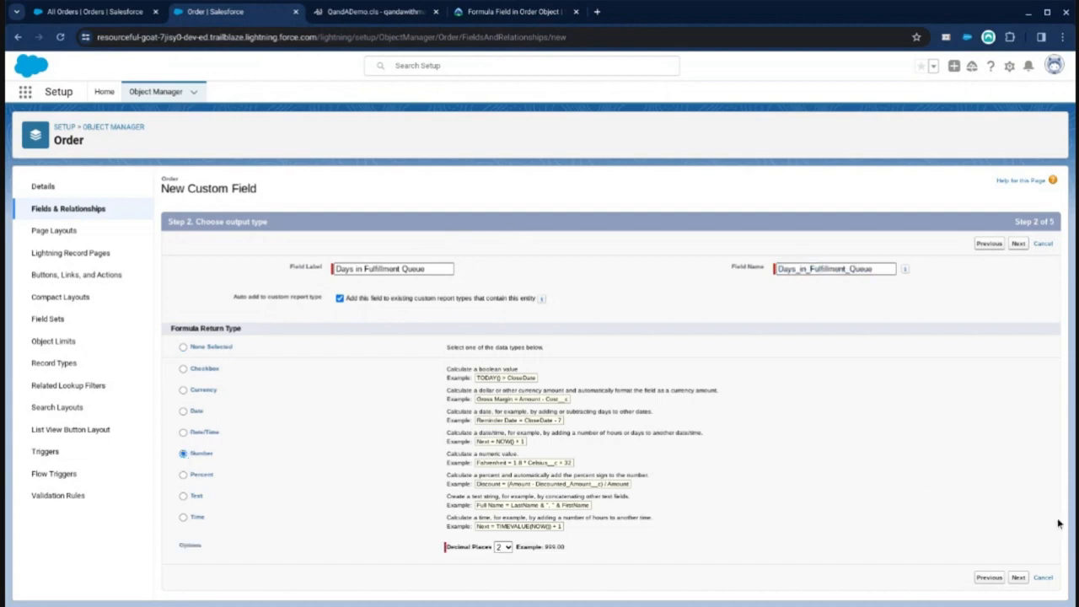
left_click(1019, 244)
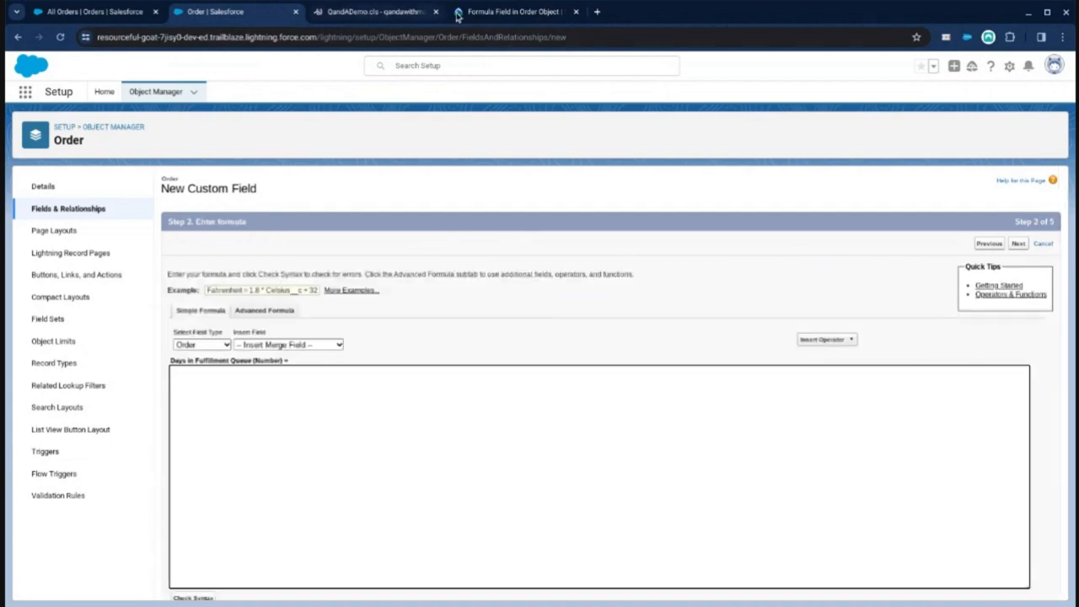
Step: Copy the formula from the community question and paste it into the formula editor
scroll(843, 455, "down", 2)
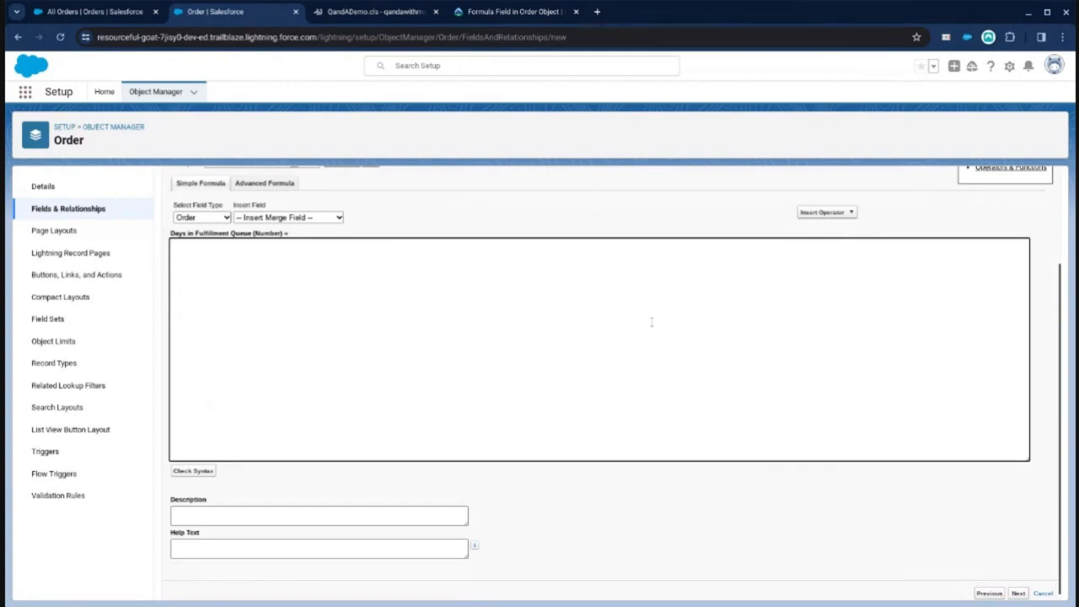
scroll(590, 253, "up", 2)
left_click(514, 11)
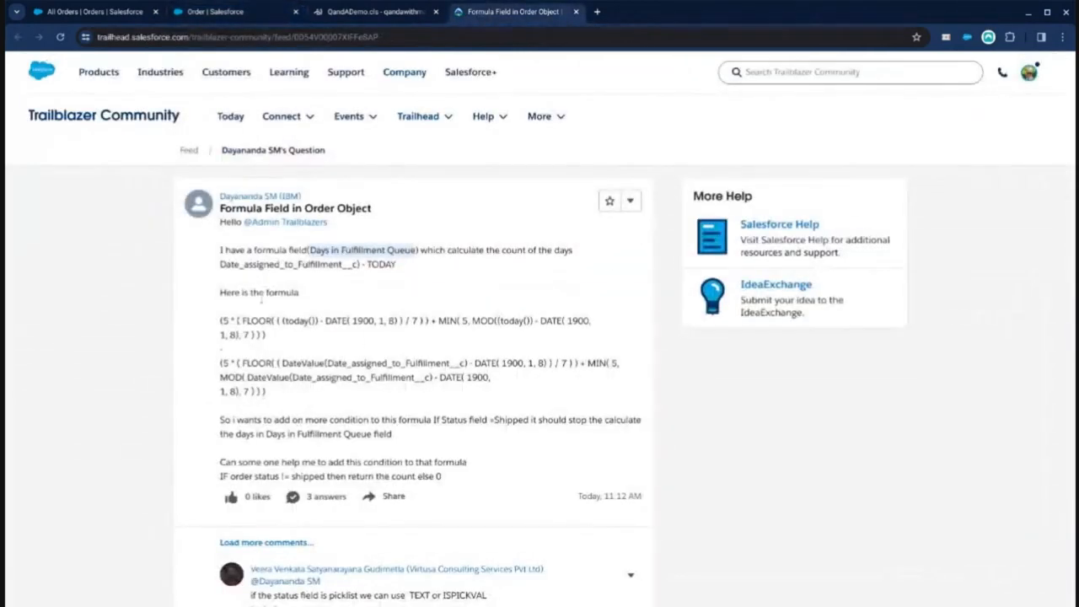
left_click_drag(220, 318, 368, 396)
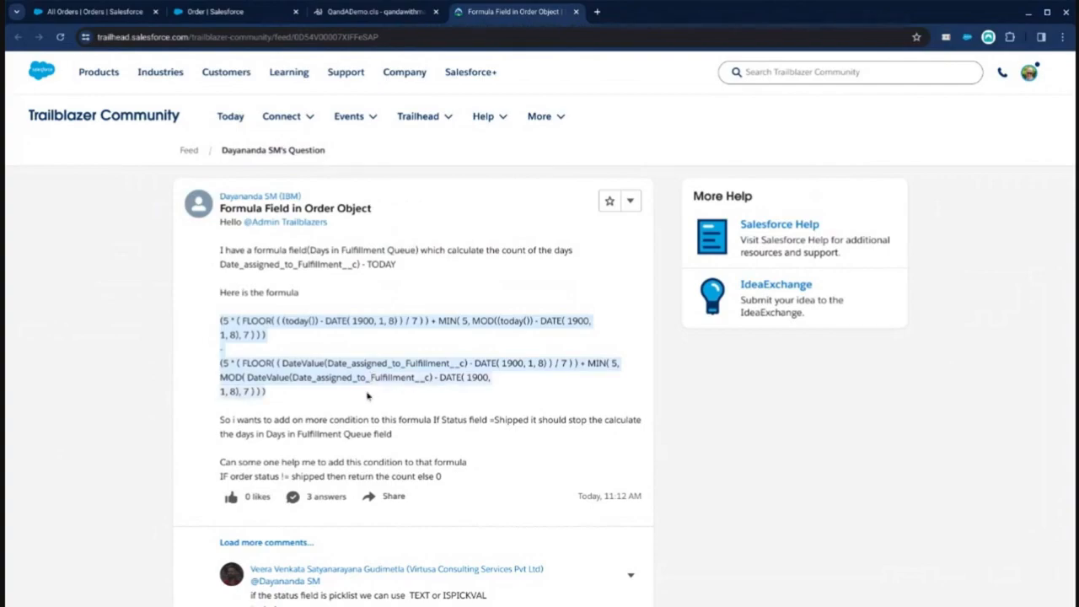
key("ctrl+c")
left_click(393, 7)
left_click(236, 11)
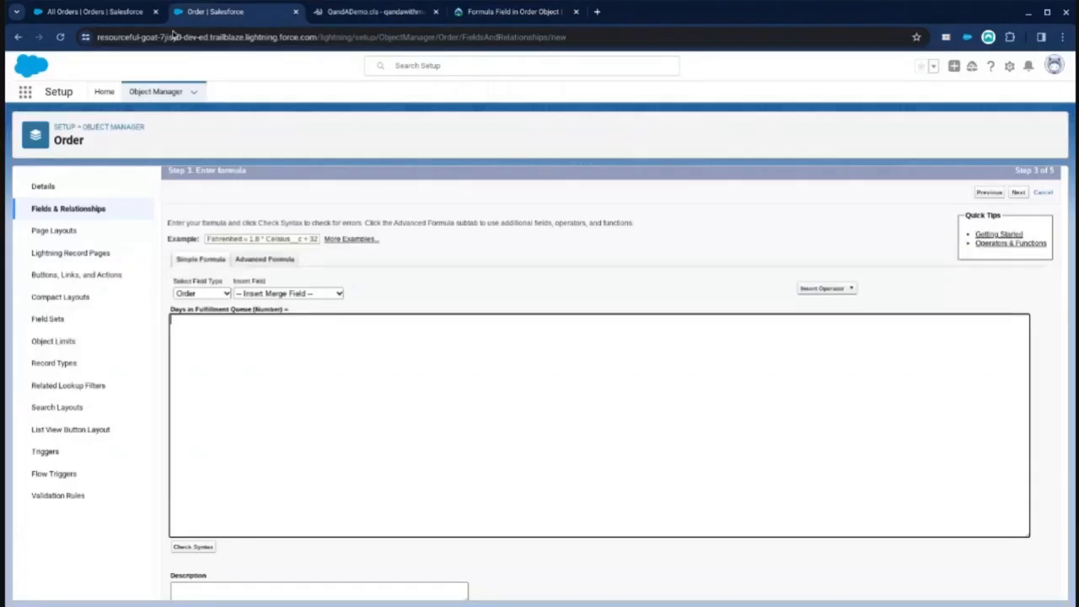
left_click(284, 345)
key("ctrl+v")
Step: Check the formula's syntax
scroll(515, 346, "up", 1)
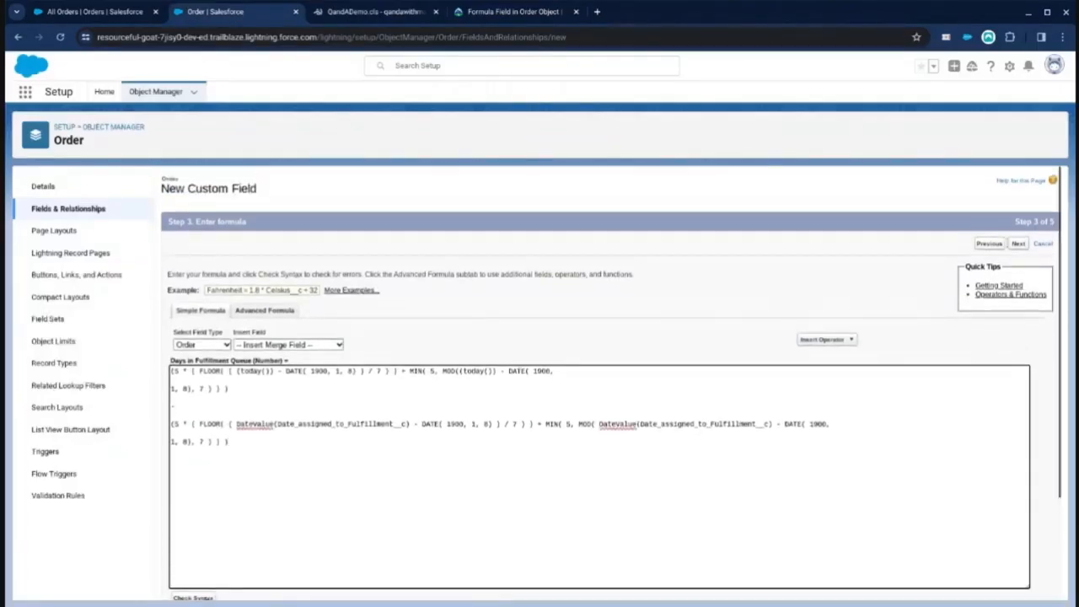
scroll(326, 484, "down", 1)
left_click(193, 554)
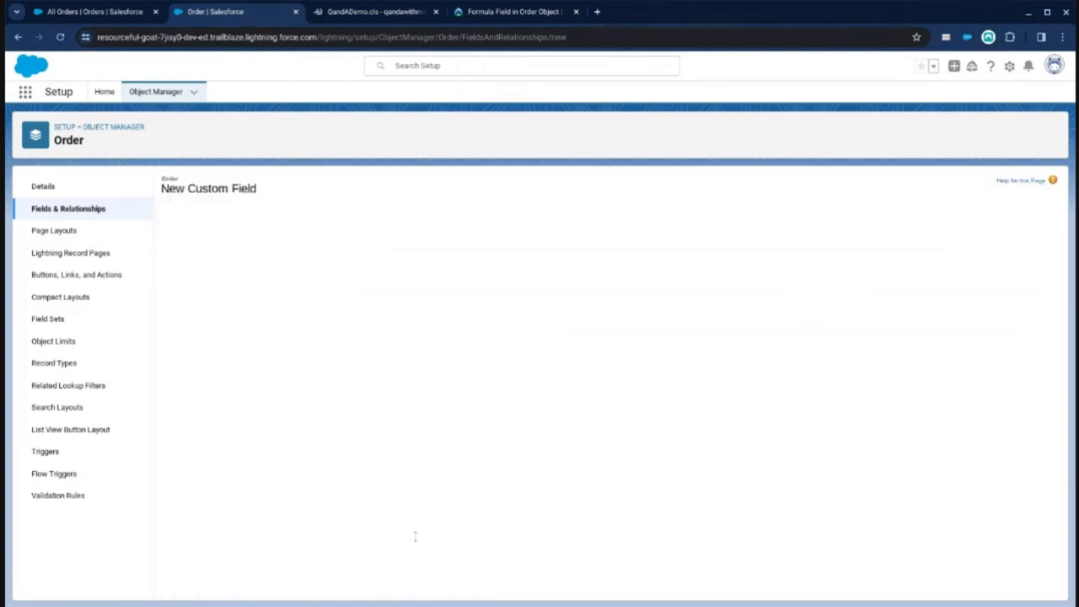
scroll(421, 490, "down", 1)
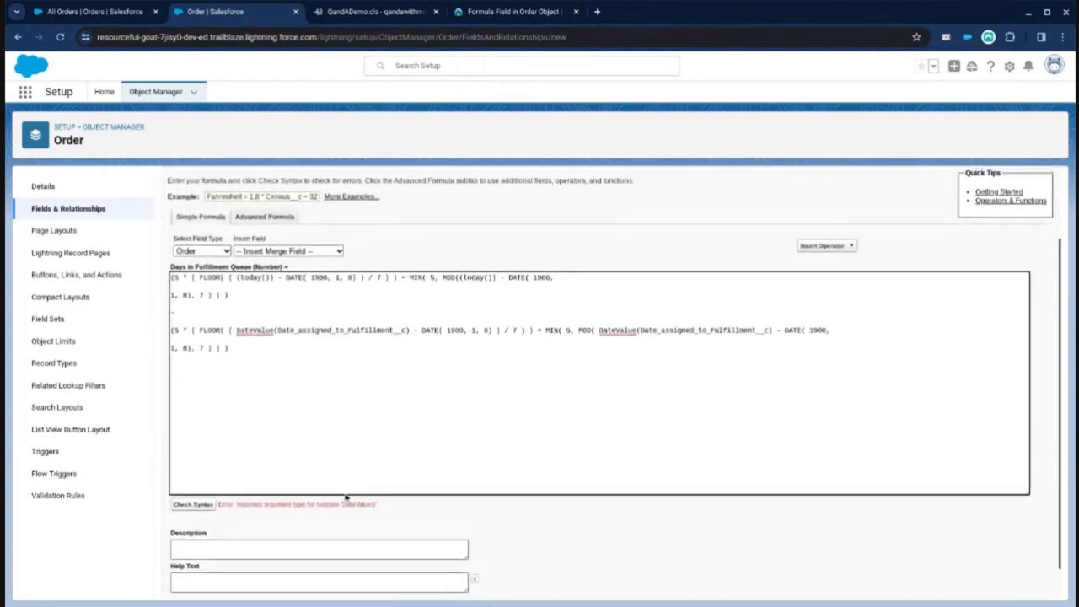
scroll(348, 489, "up", 1)
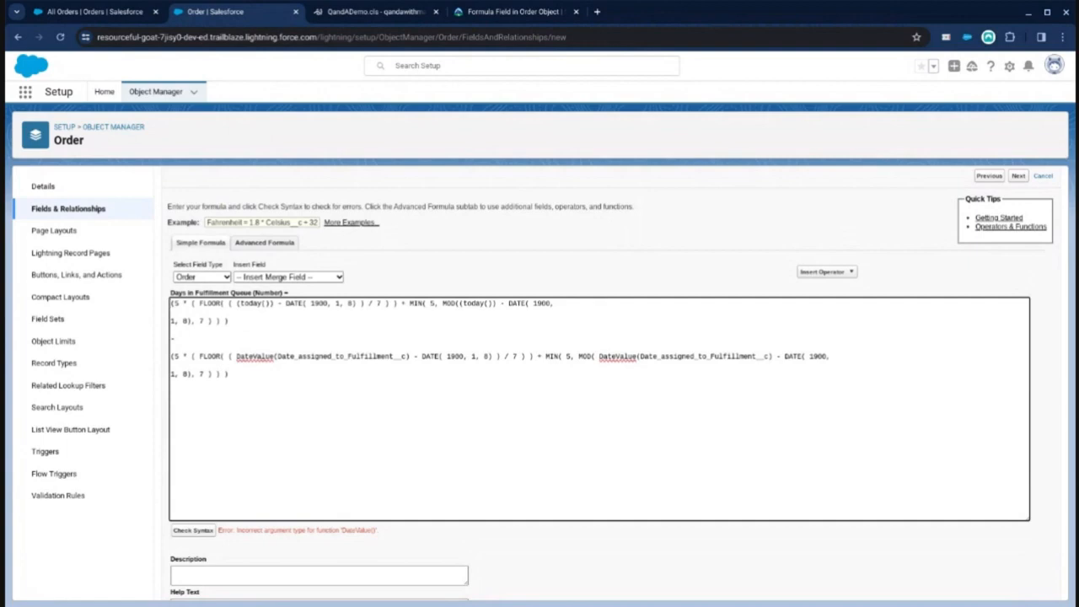
scroll(359, 413, "up", 1)
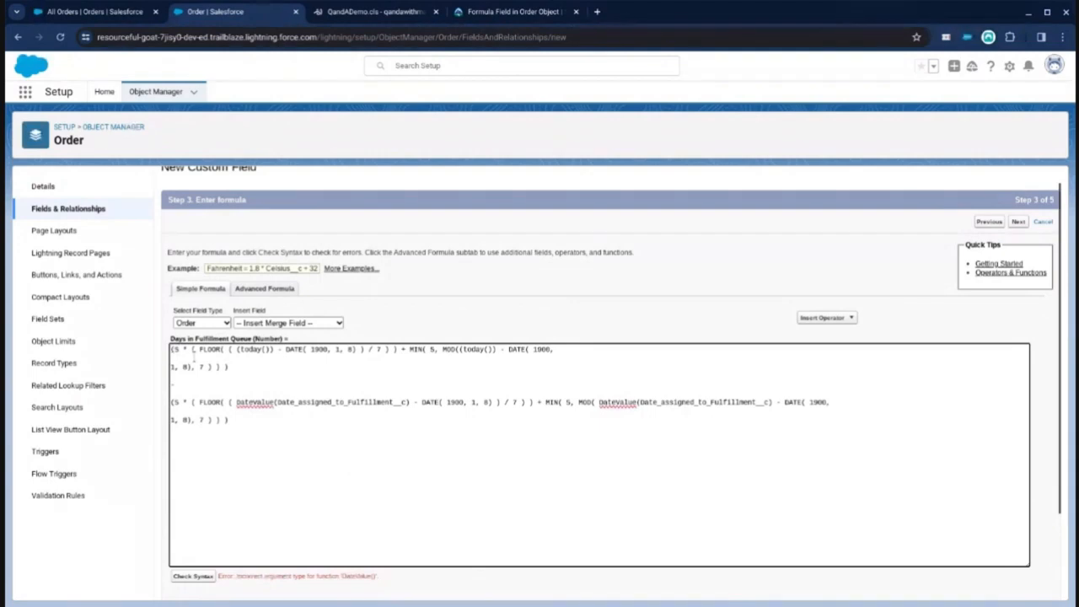
Step: Examine the DateValue usage in the formula and the DATEVALUE function description in Advanced Formula
double_click(254, 402)
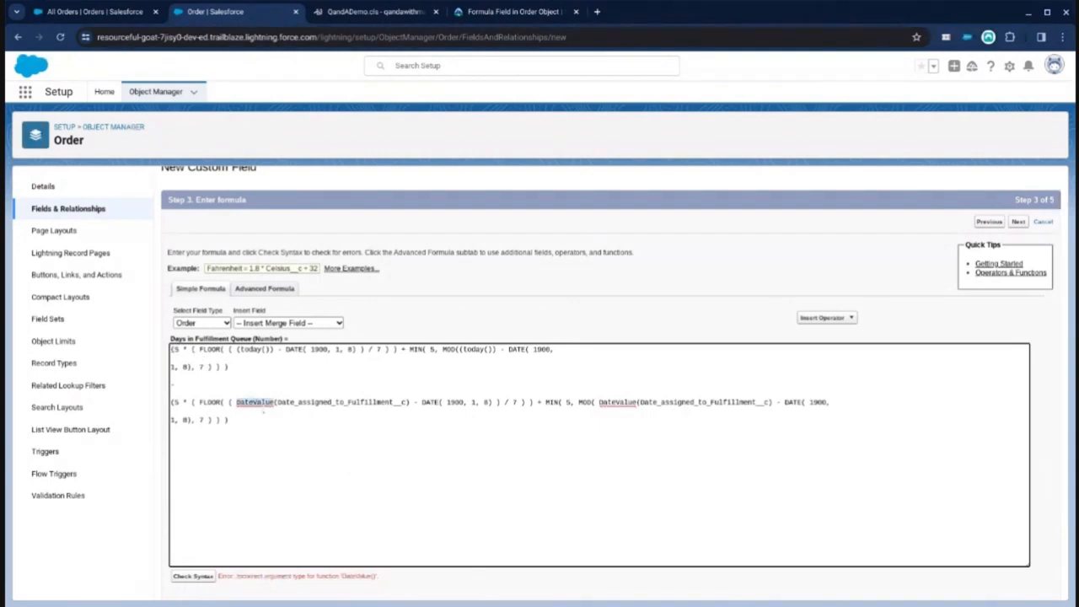
double_click(313, 402)
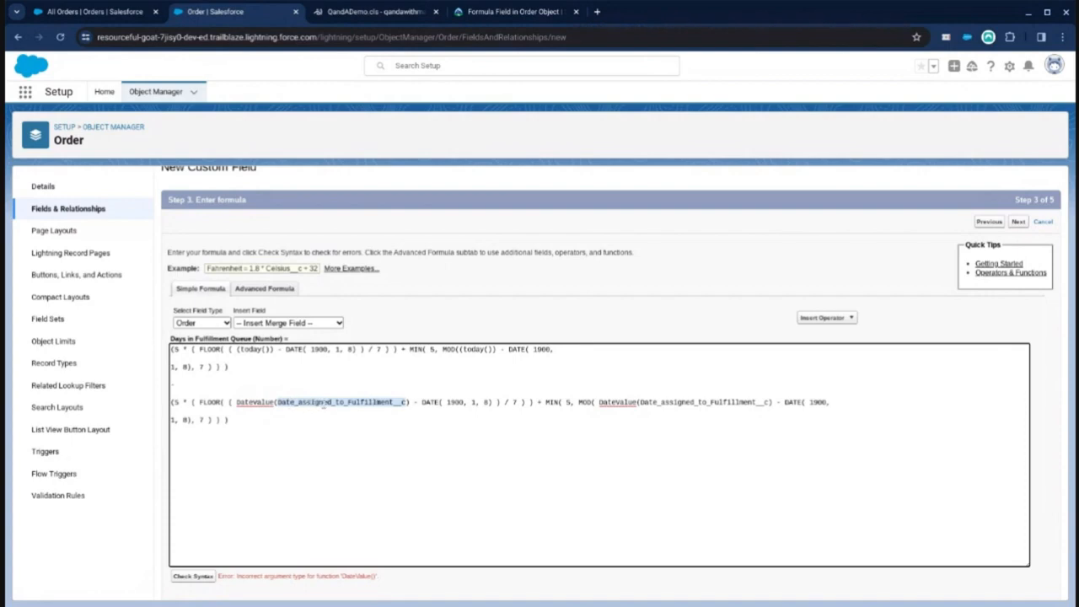
left_click(268, 288)
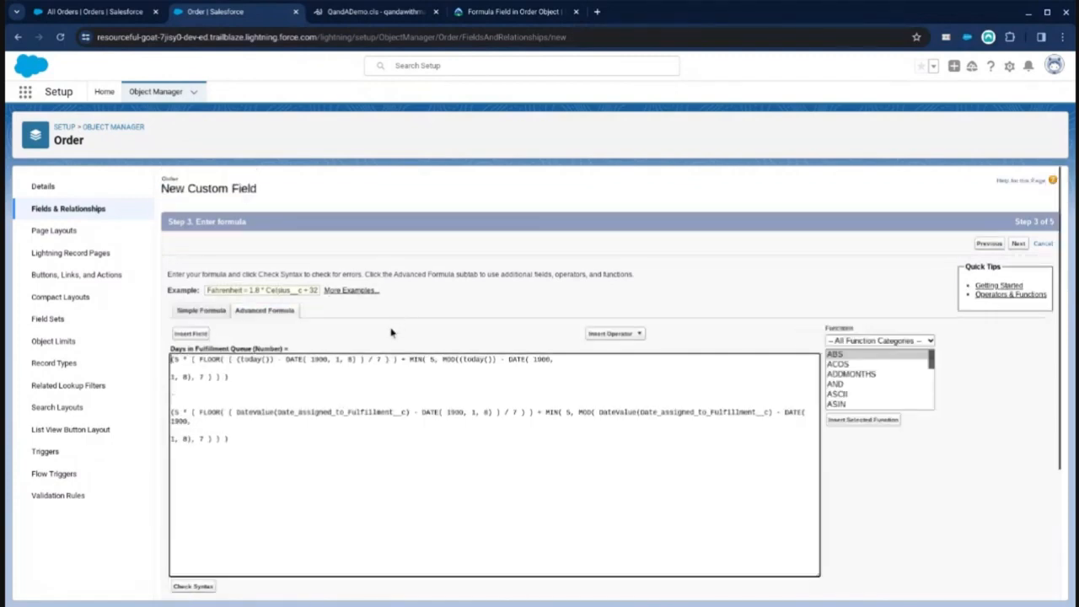
left_click(854, 356)
key("d")
scroll(872, 388, "down", 1)
left_click(862, 397)
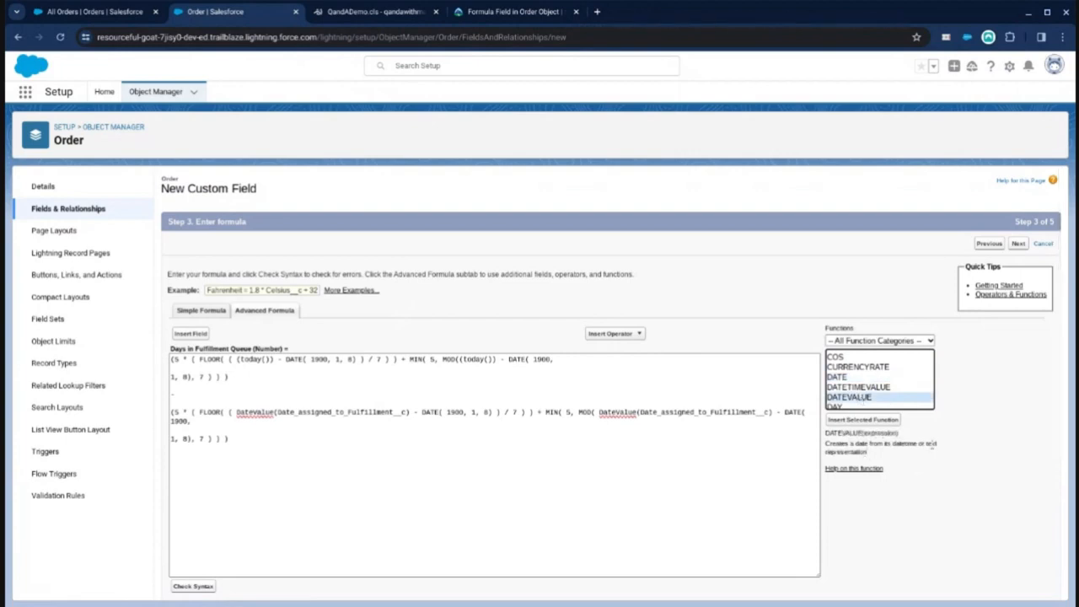
left_click_drag(868, 453, 834, 444)
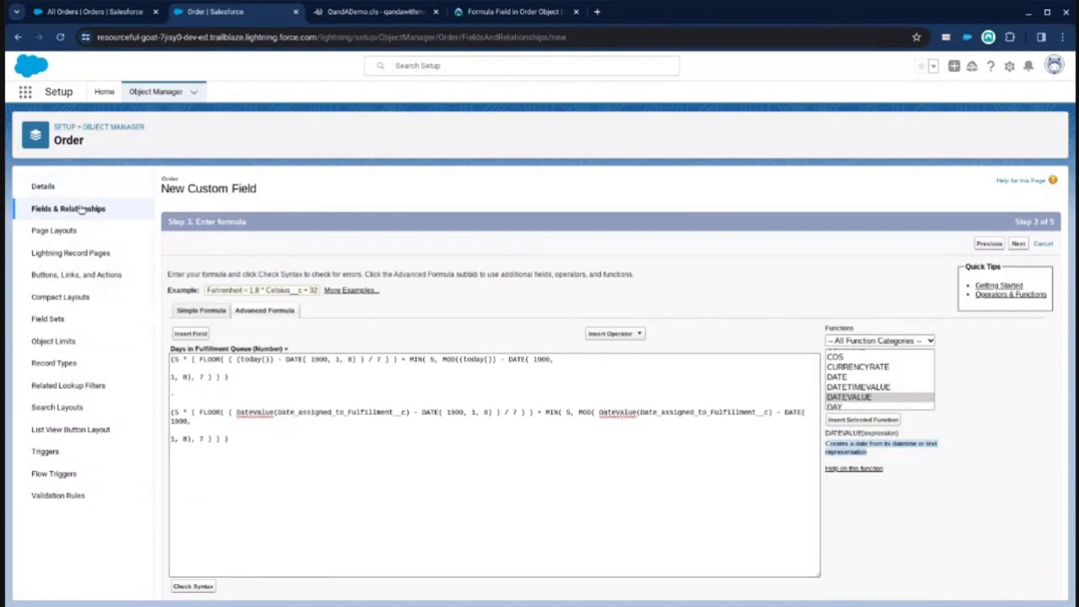
Step: Change the Order field Date assigned to Fulfillment from Date to the Date/Time data type and save it
middle_click(119, 216)
left_click(361, 13)
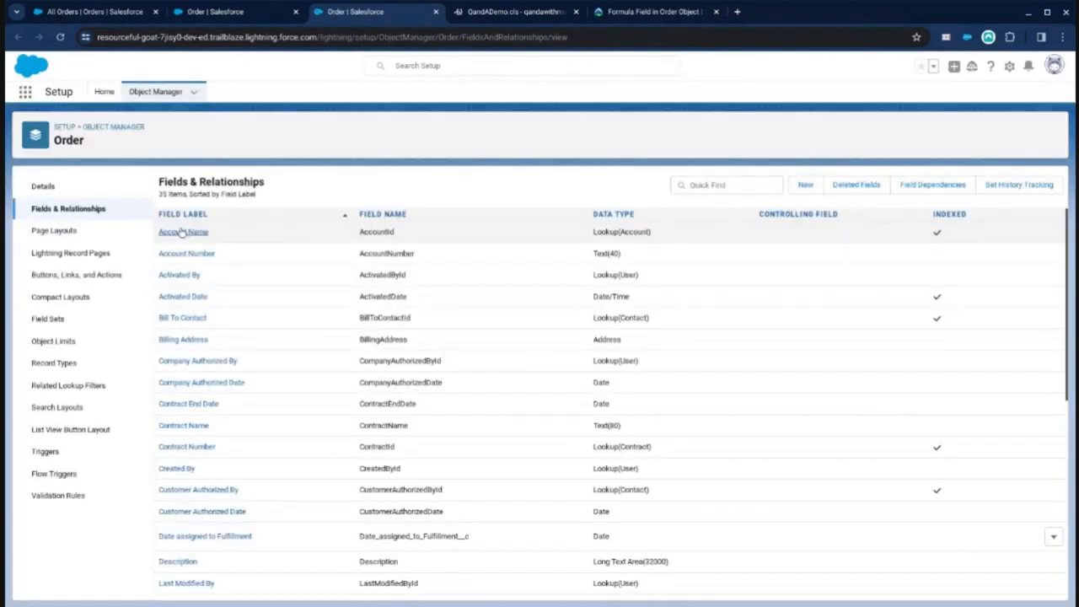
left_click(695, 186)
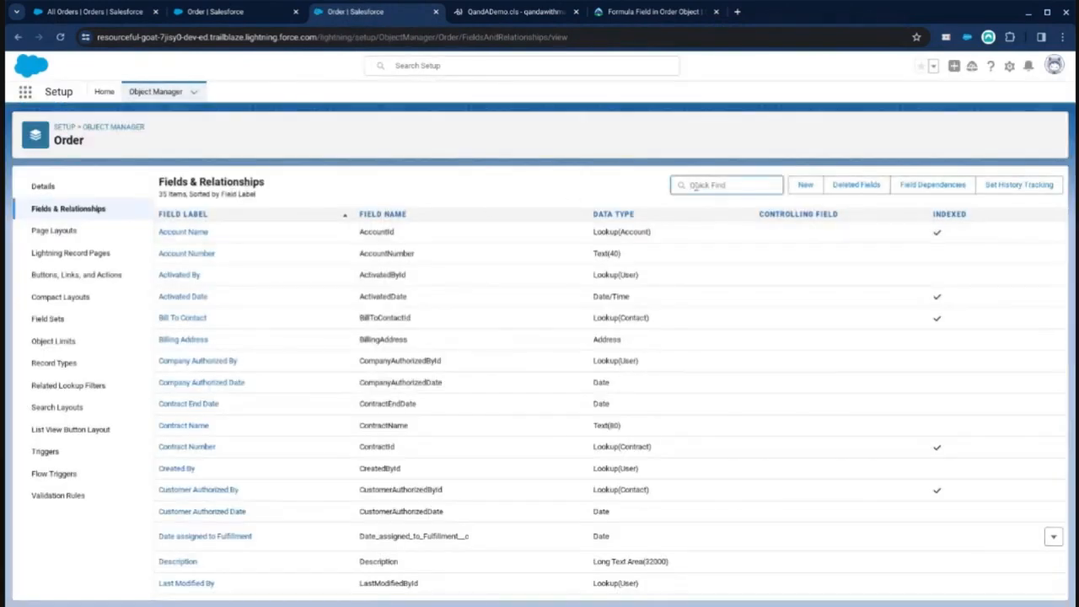
type("date")
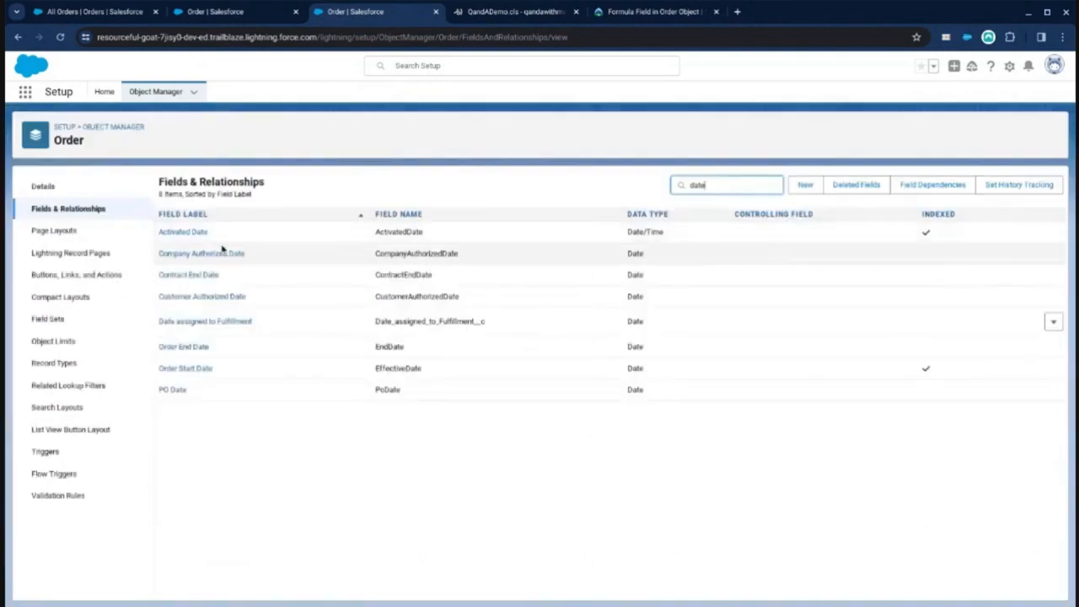
left_click(213, 324)
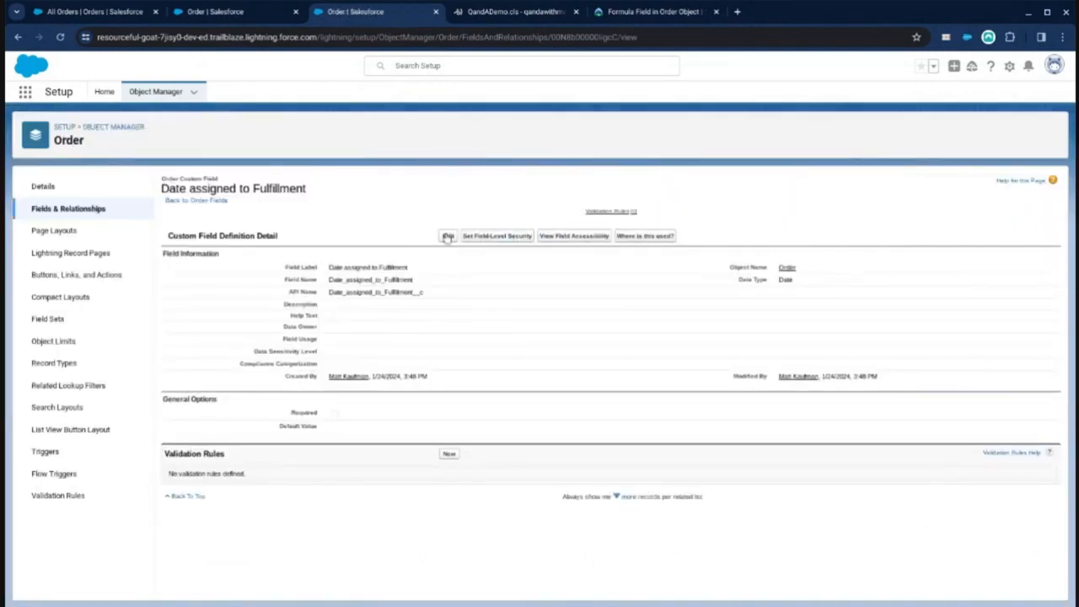
left_click(449, 237)
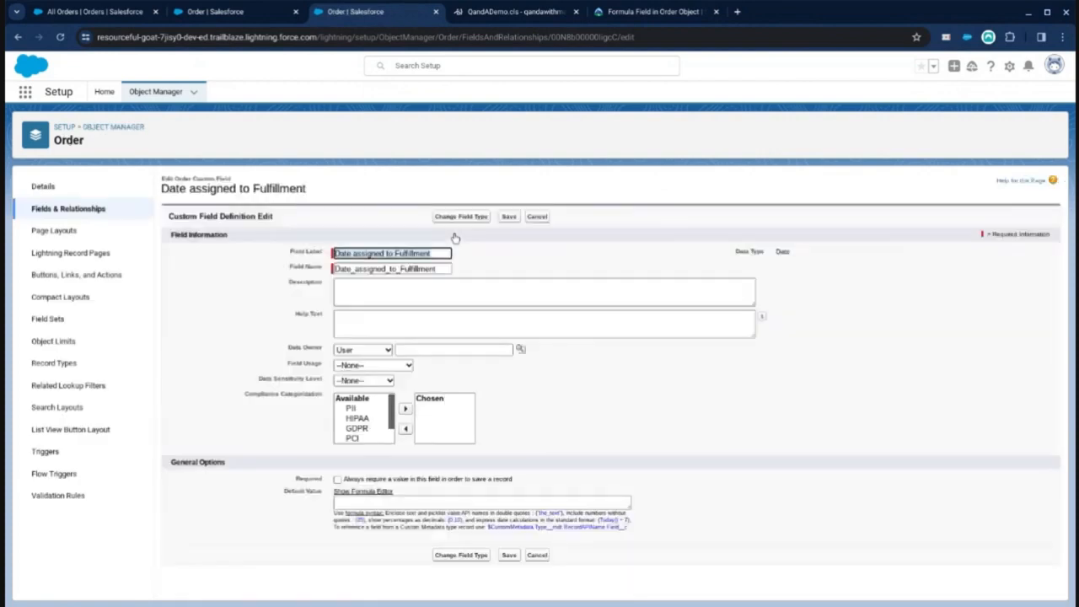
left_click(464, 217)
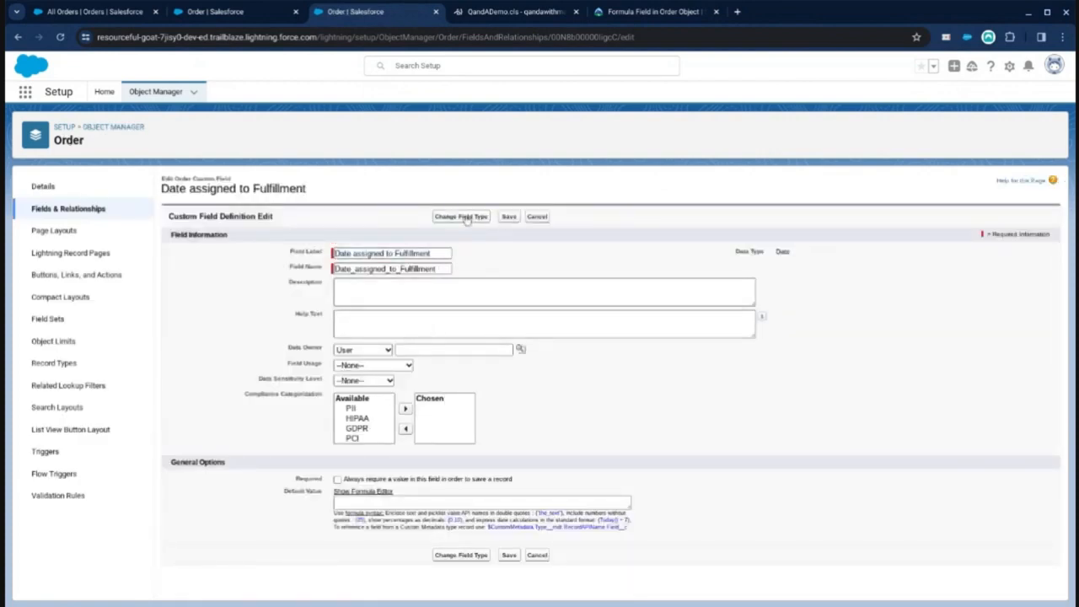
left_click(55, 416)
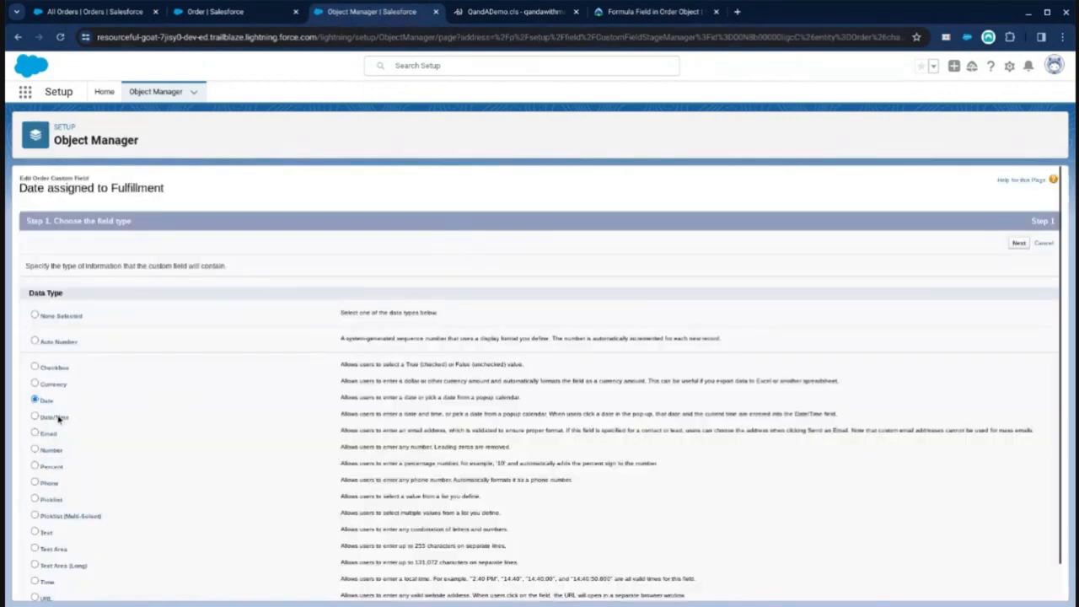
left_click(640, 123)
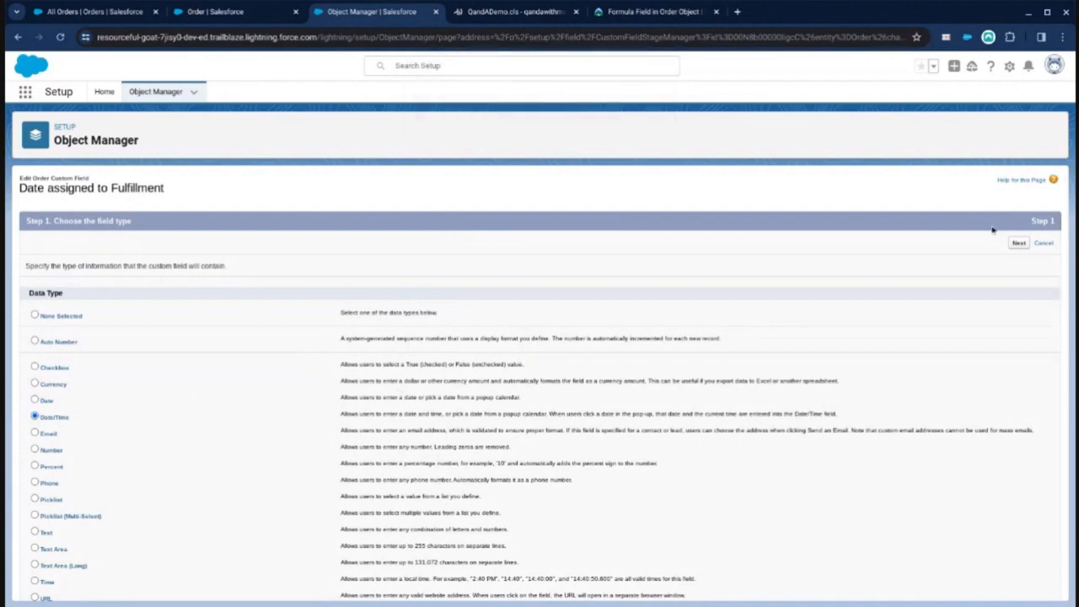
left_click(1019, 243)
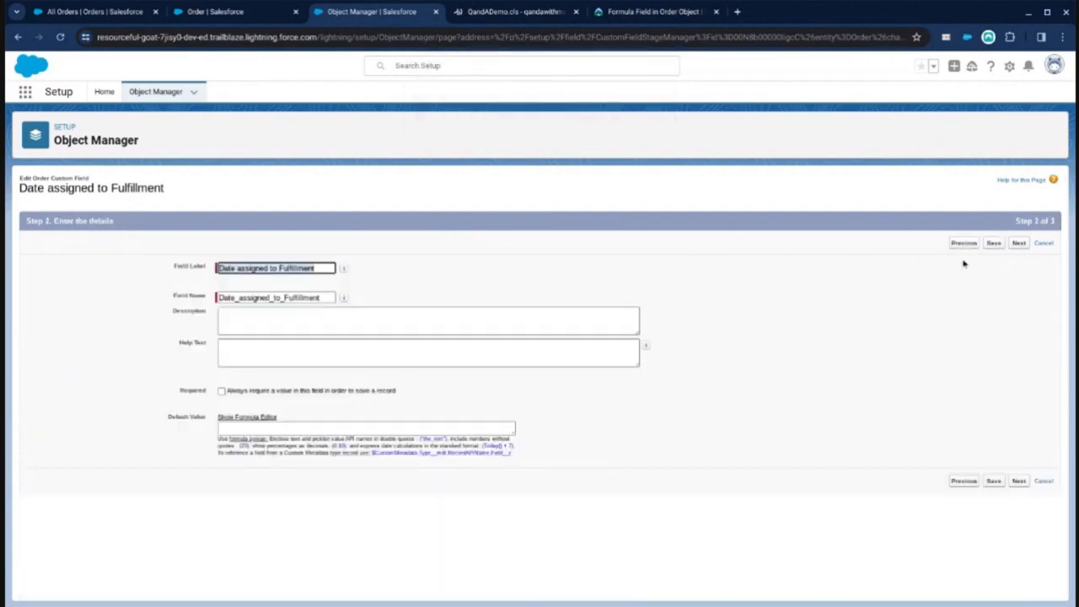
left_click(997, 244)
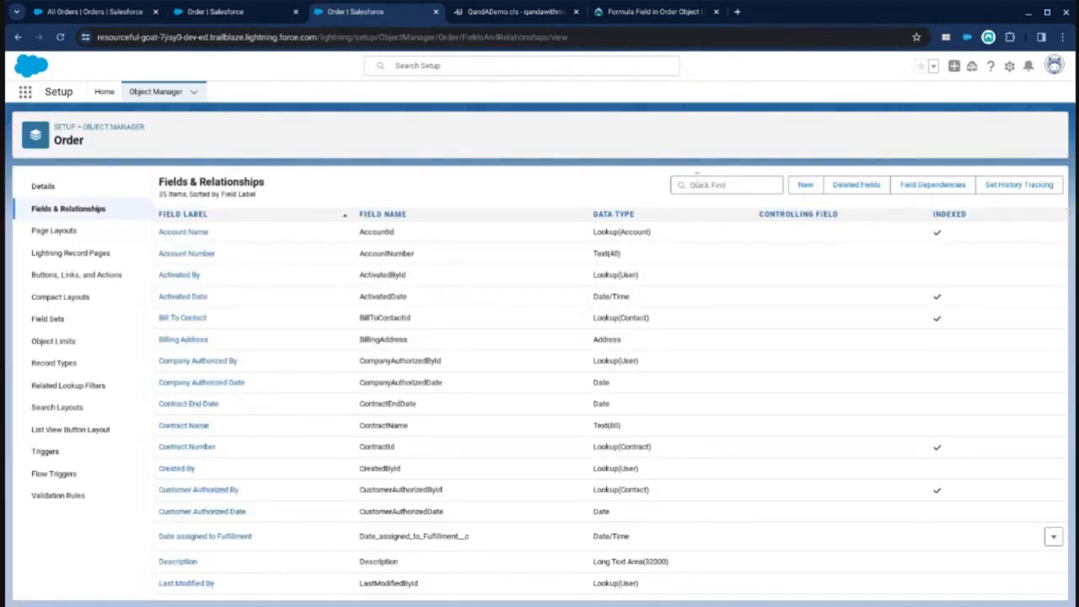
Step: Finish the Days in Fulfillment Queue formula field wizard, keeping the default field-level security, and save the field
left_click(246, 11)
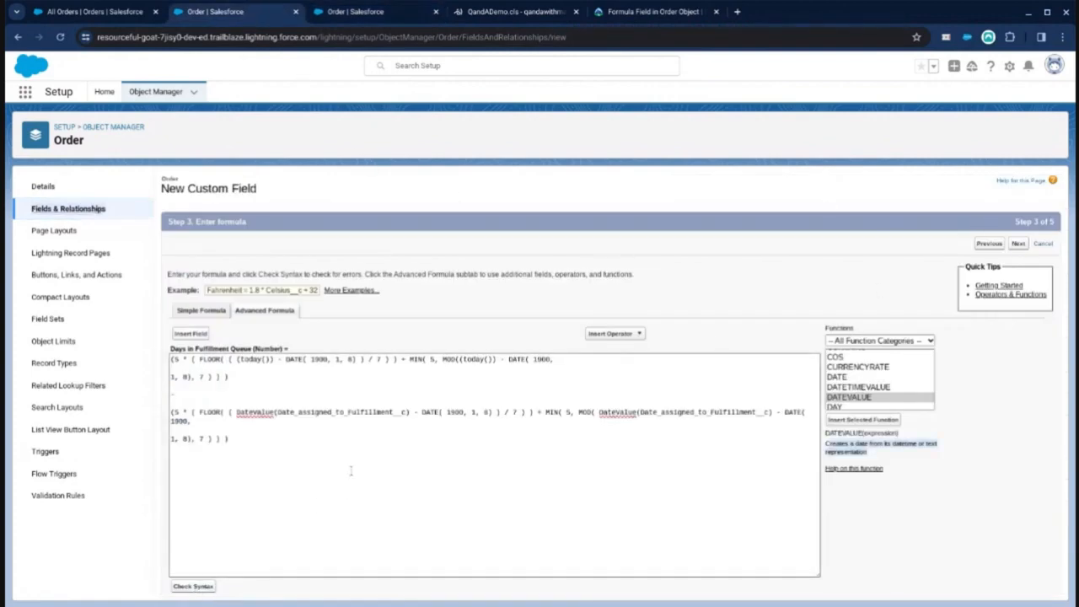
scroll(338, 479, "down", 1)
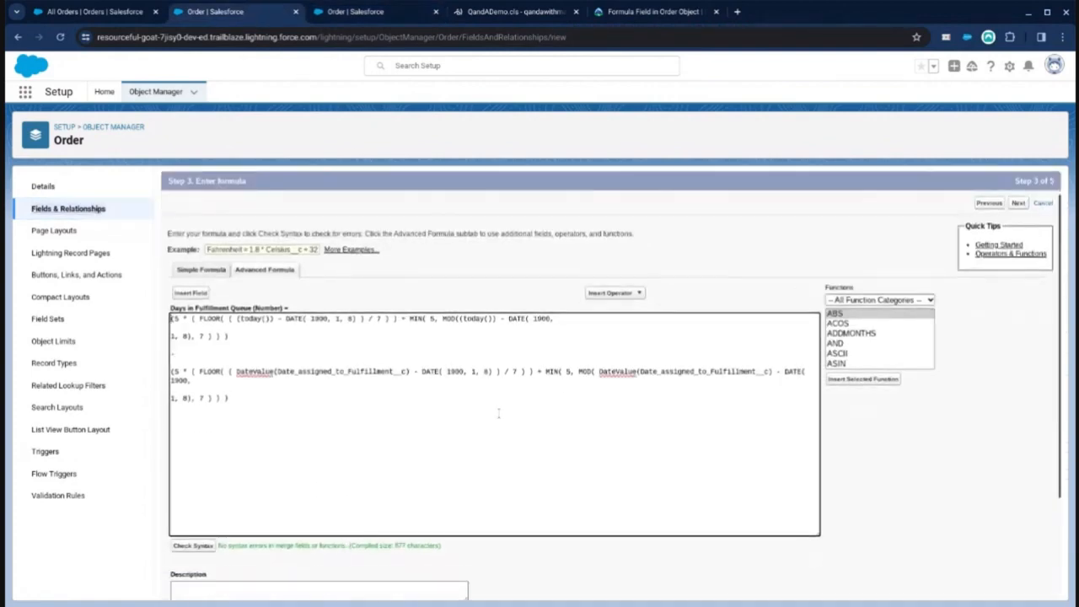
left_click(1018, 204)
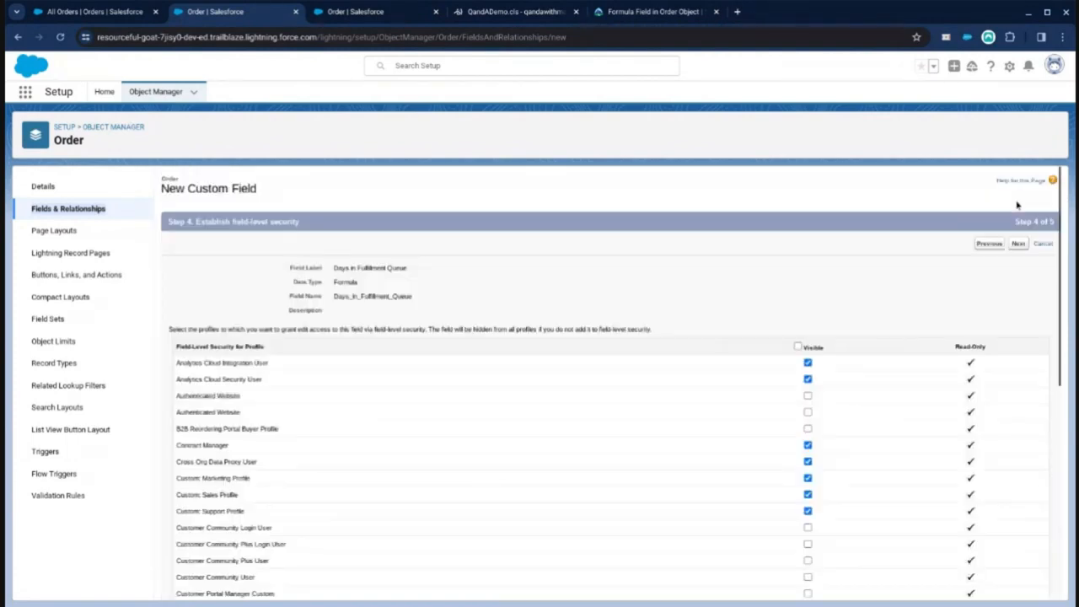
left_click(1017, 247)
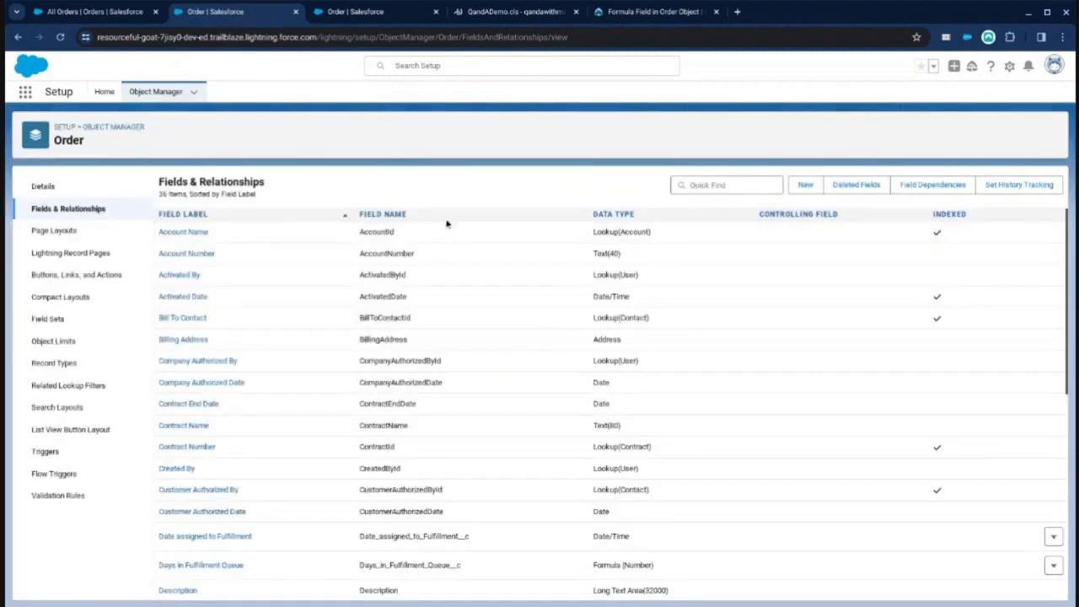
Step: Open the Days in Fulfillment Queue field from the Order fields list for editing
scroll(249, 328, "down", 1)
scroll(249, 328, "down", 2)
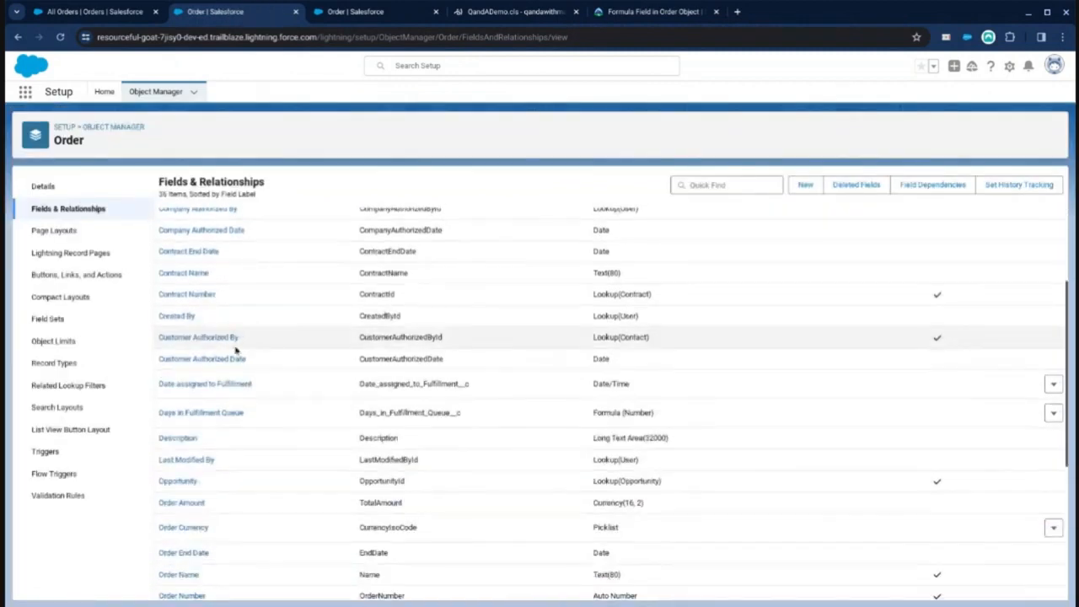
left_click(195, 413)
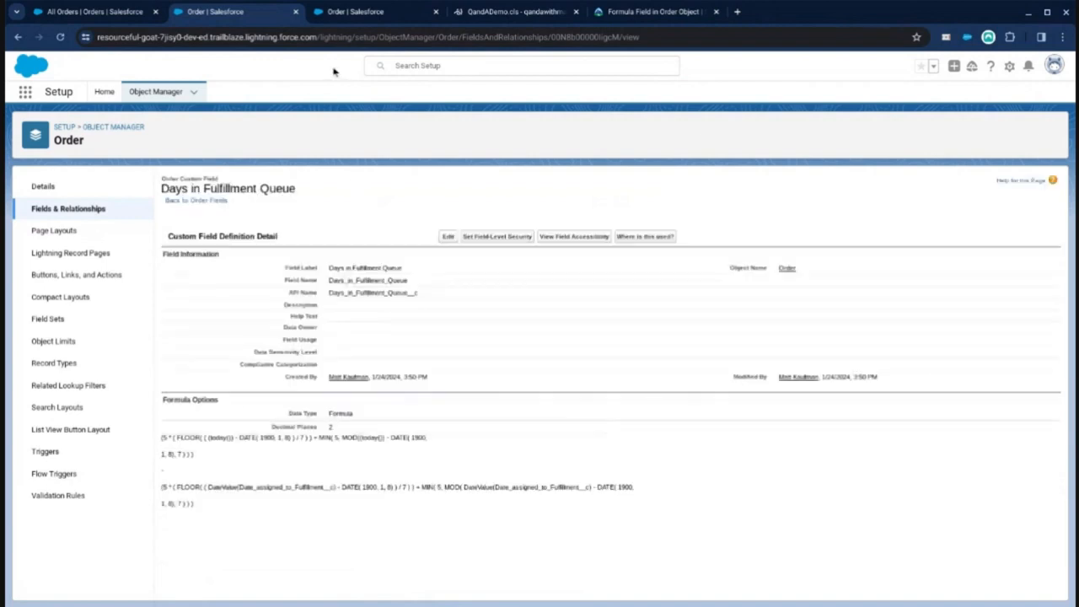
left_click(90, 17)
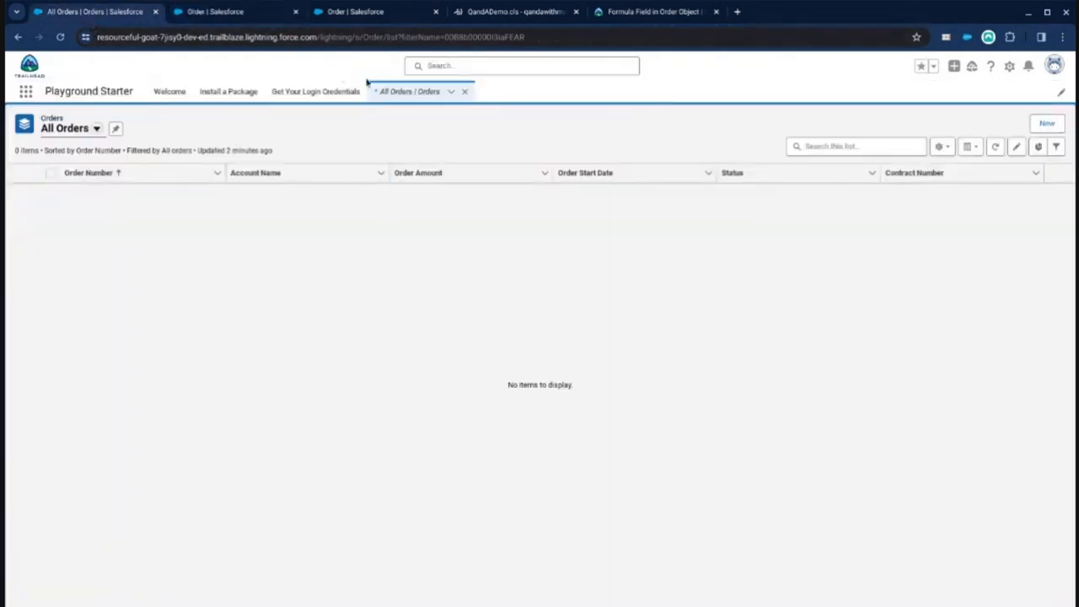
left_click(1047, 124)
left_click(396, 274)
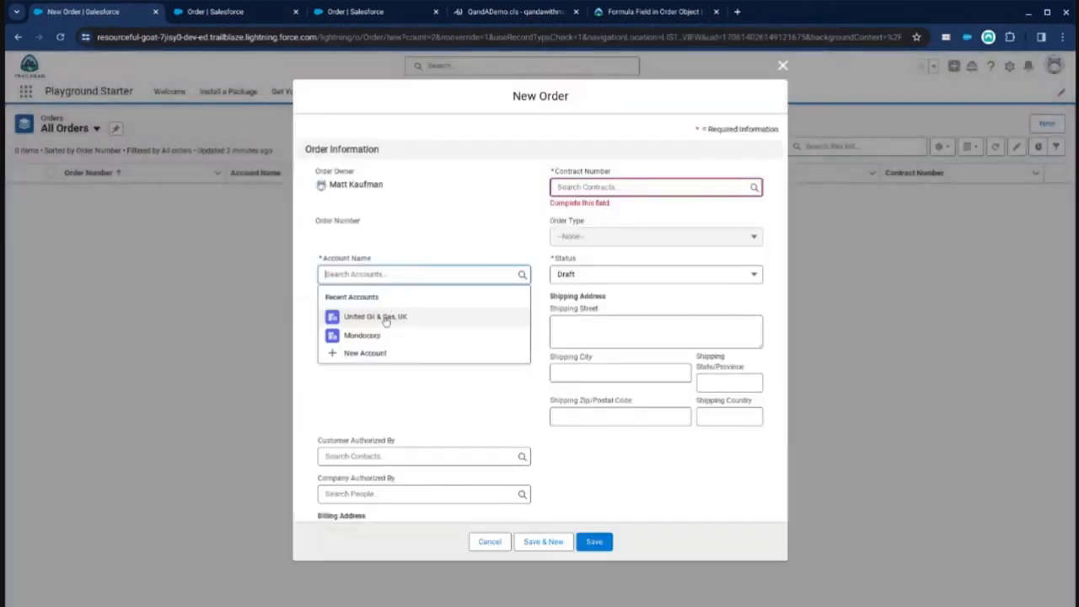
left_click(387, 319)
left_click(609, 187)
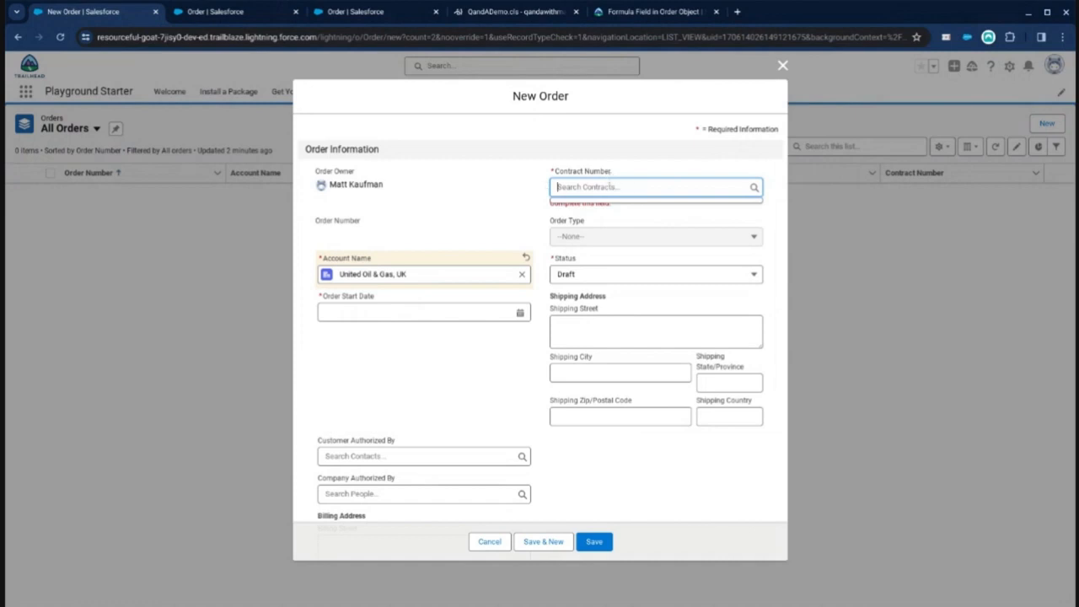
left_click(60, 38)
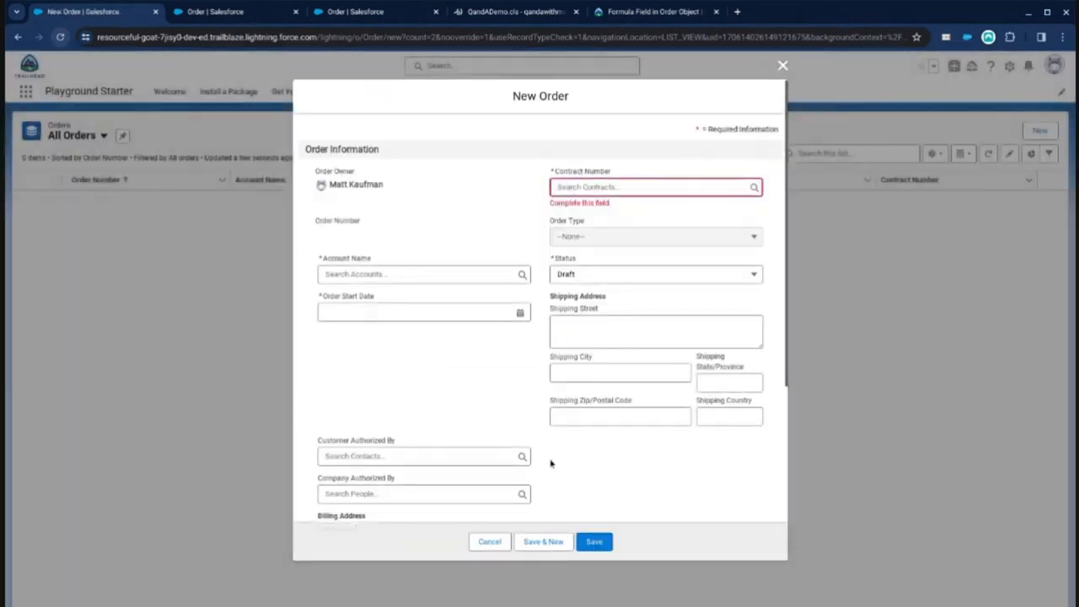
left_click(490, 541)
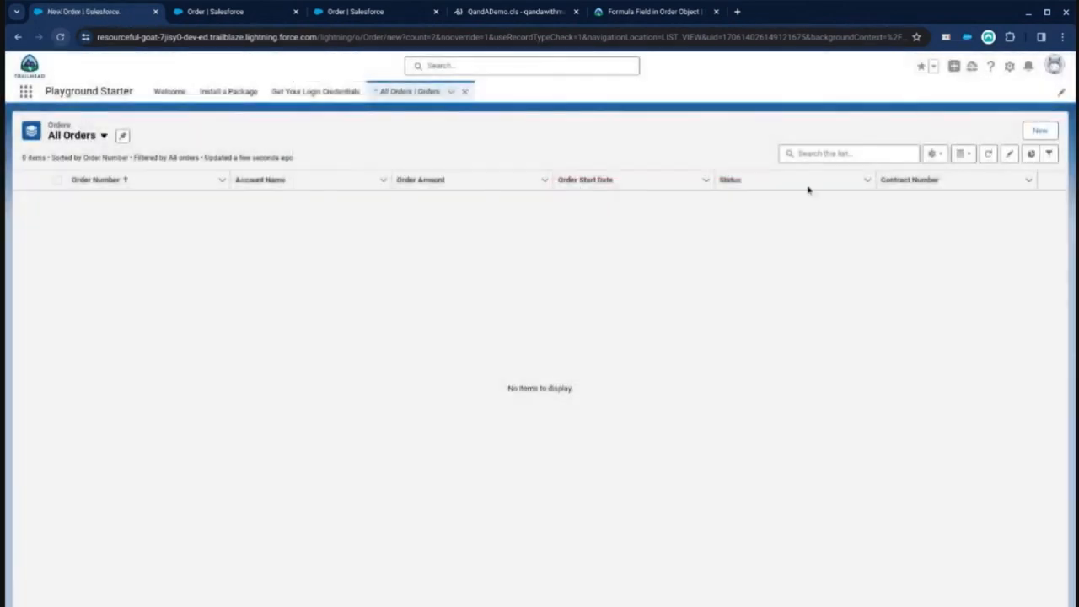
Step: Switch to Compact display density and create an order for United Oil & Gas, UK with start date and fulfillment date 1/1/2024
left_click(1055, 66)
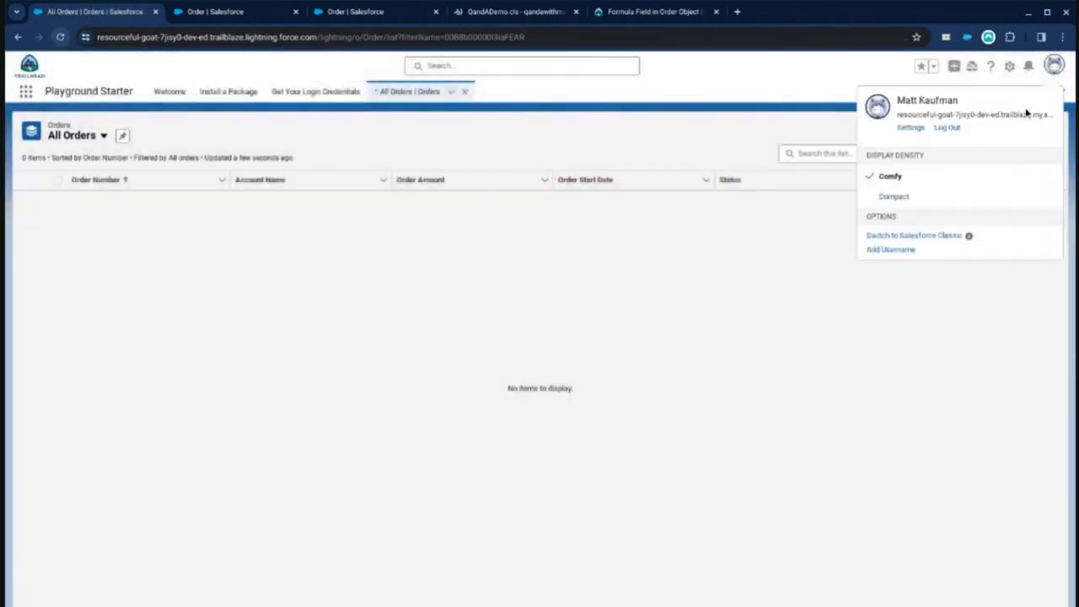
left_click(895, 196)
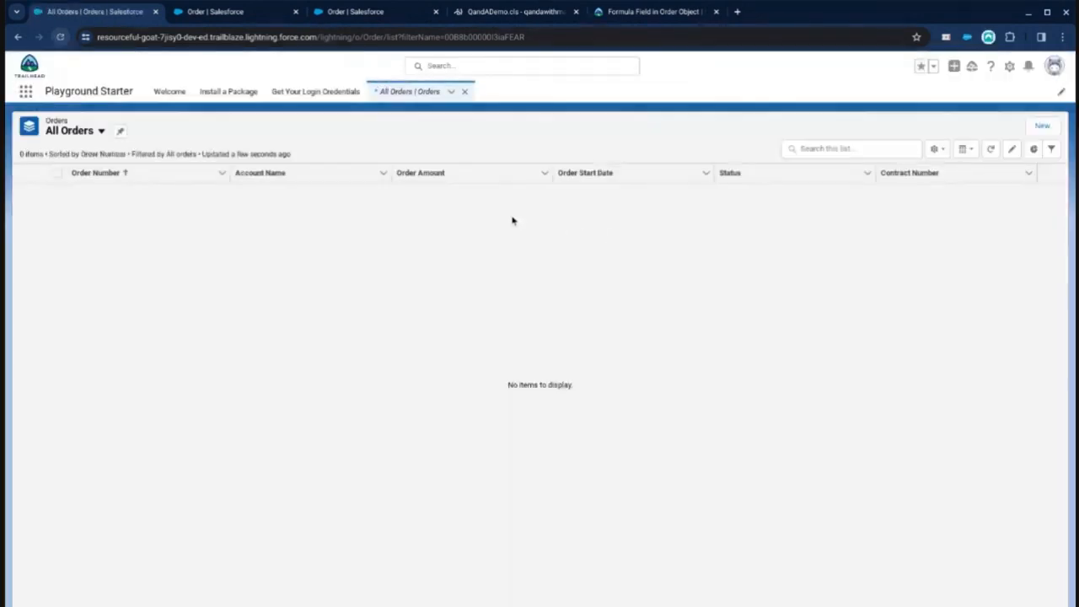
left_click(1042, 126)
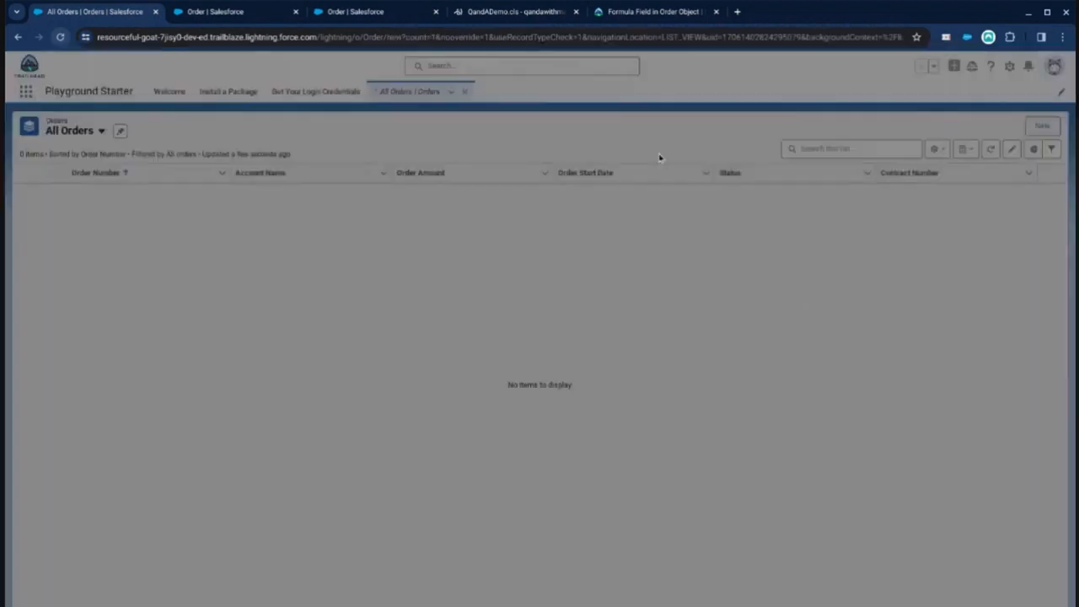
left_click(426, 310)
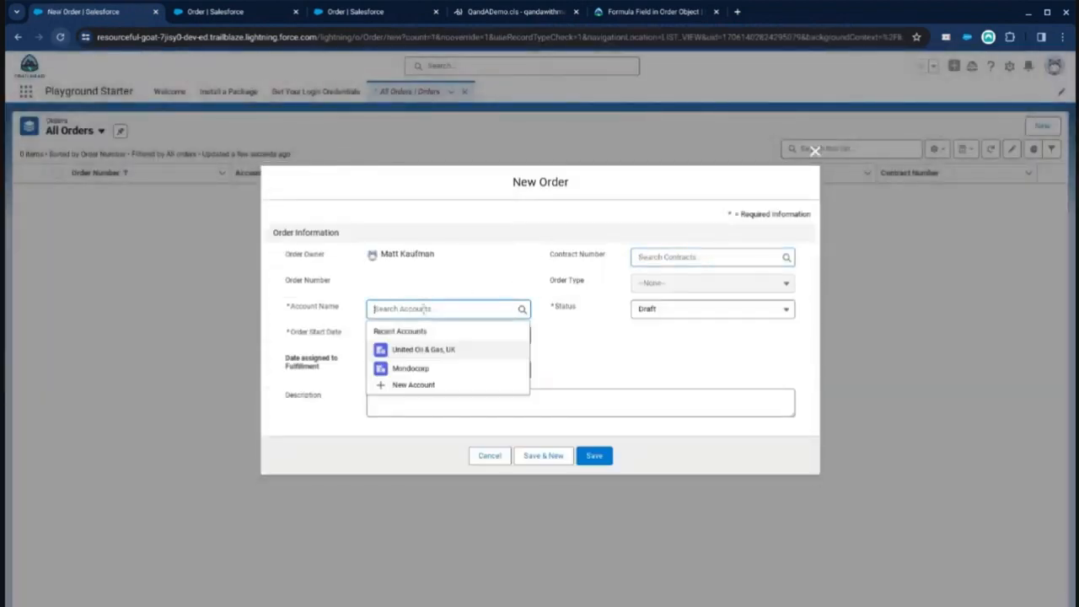
left_click(434, 350)
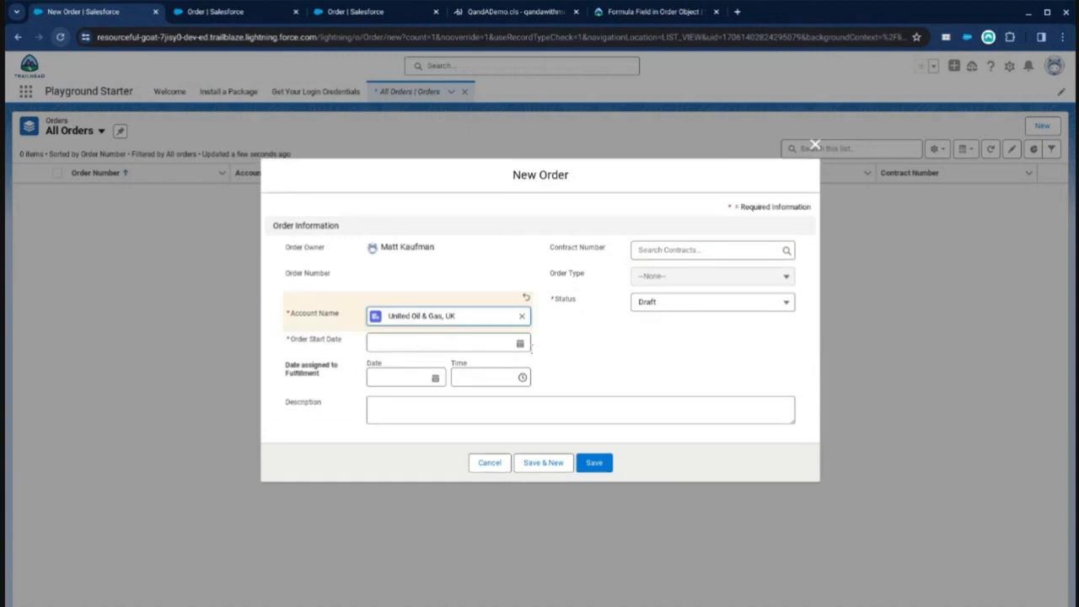
left_click(479, 342)
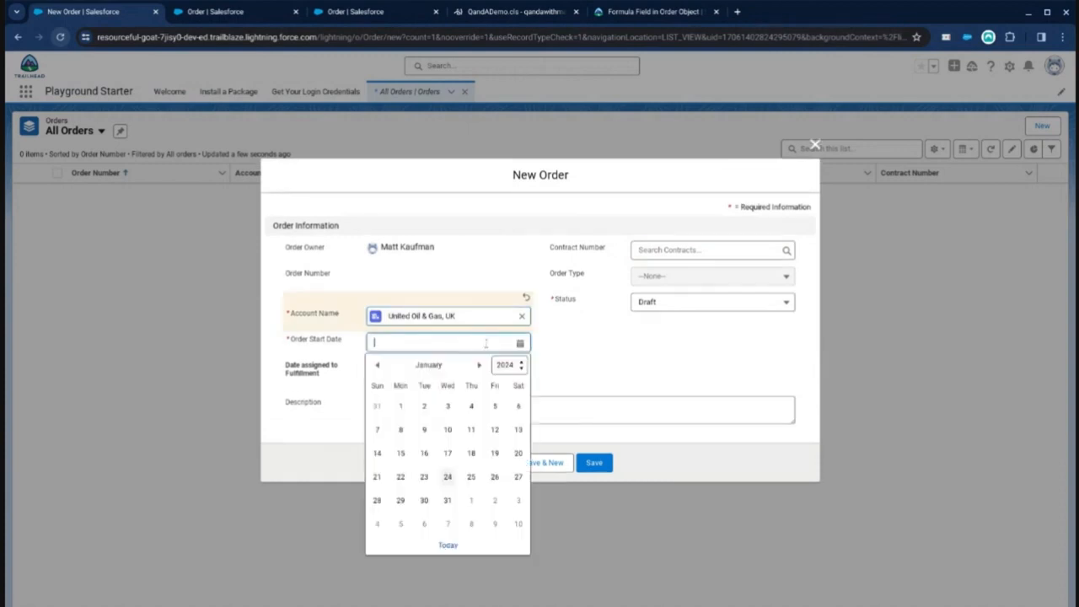
left_click(495, 478)
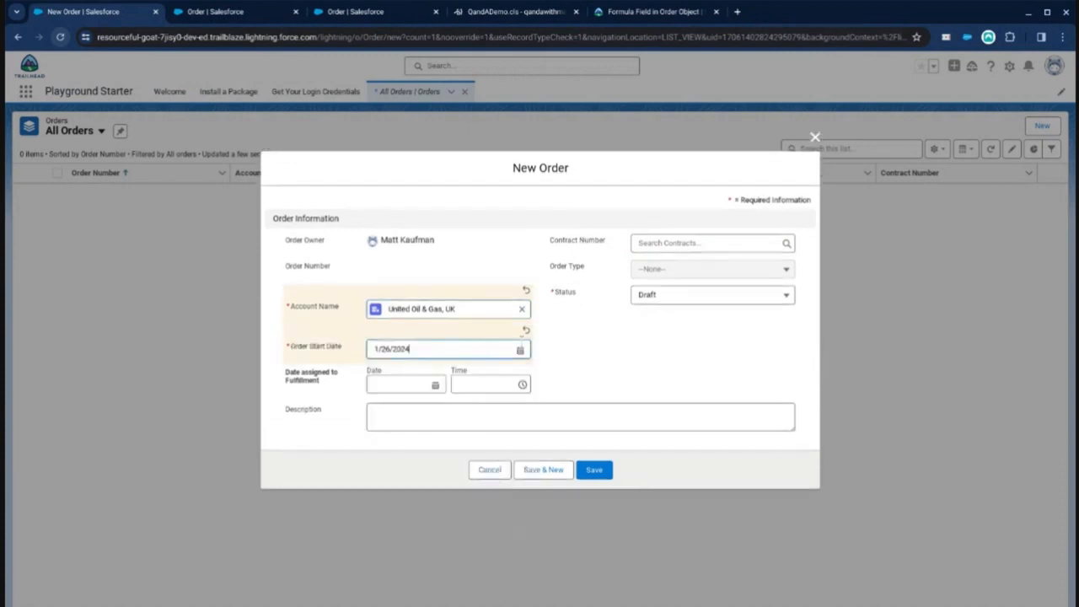
left_click(413, 385)
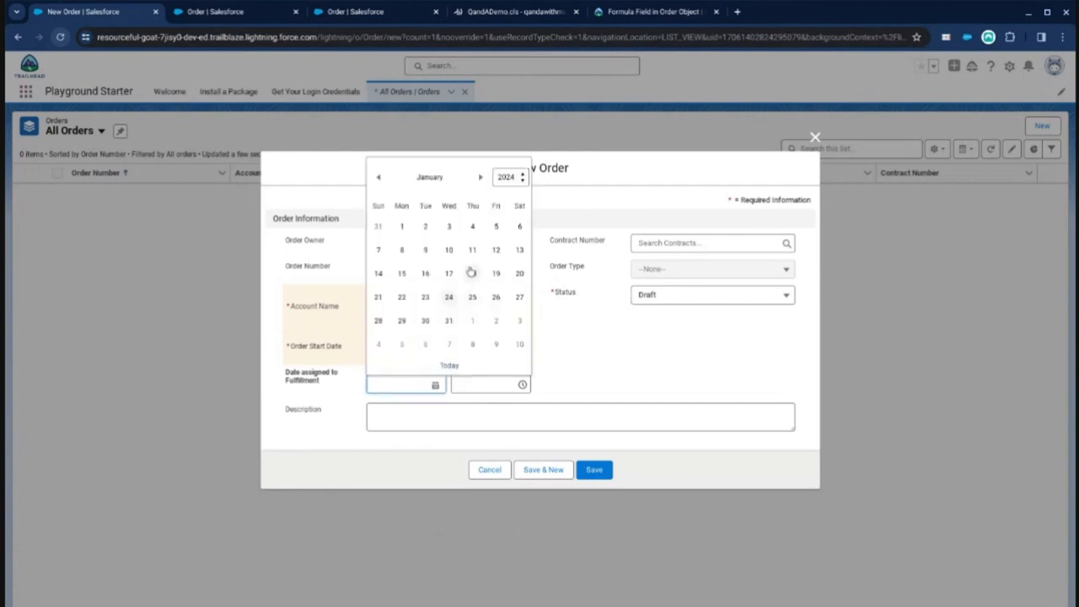
left_click(401, 226)
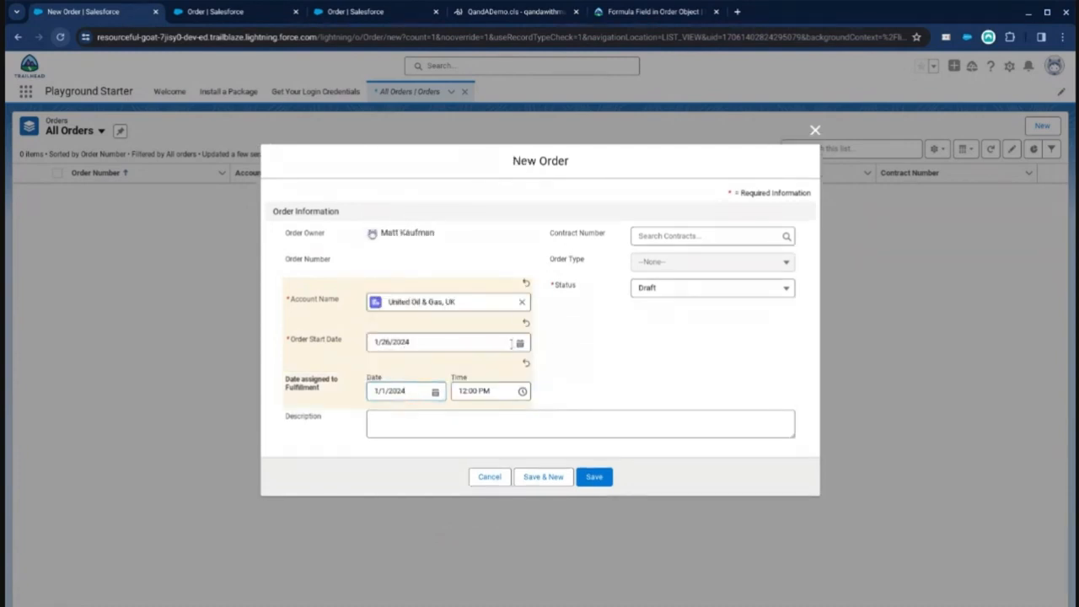
left_click(511, 343)
left_click(407, 407)
left_click(593, 476)
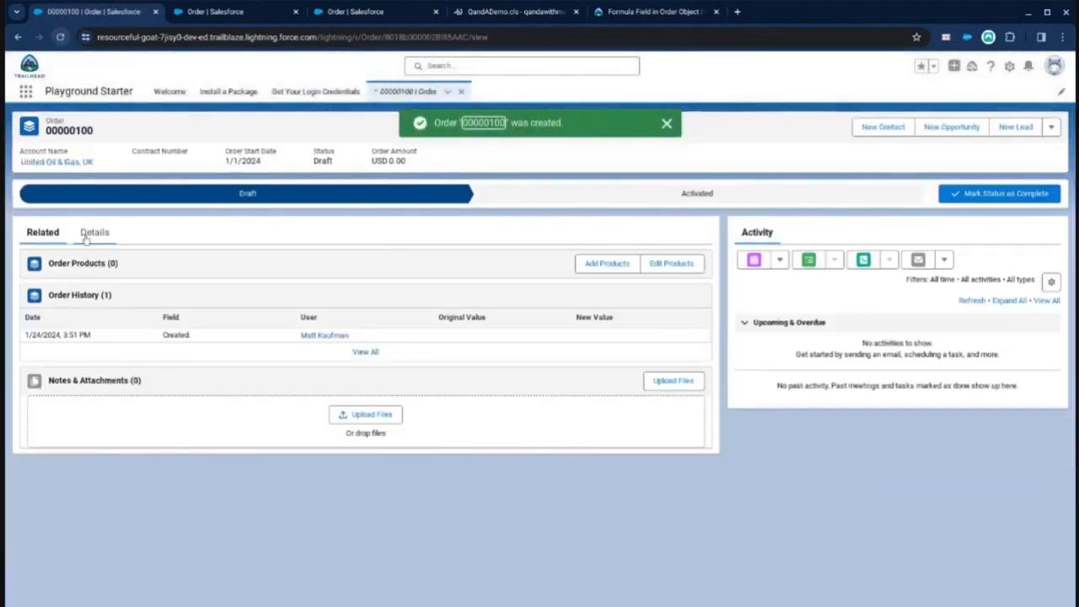
Step: Check the new order's Days in Fulfillment Queue value in its details and review the field's formula in the edit page
left_click(88, 235)
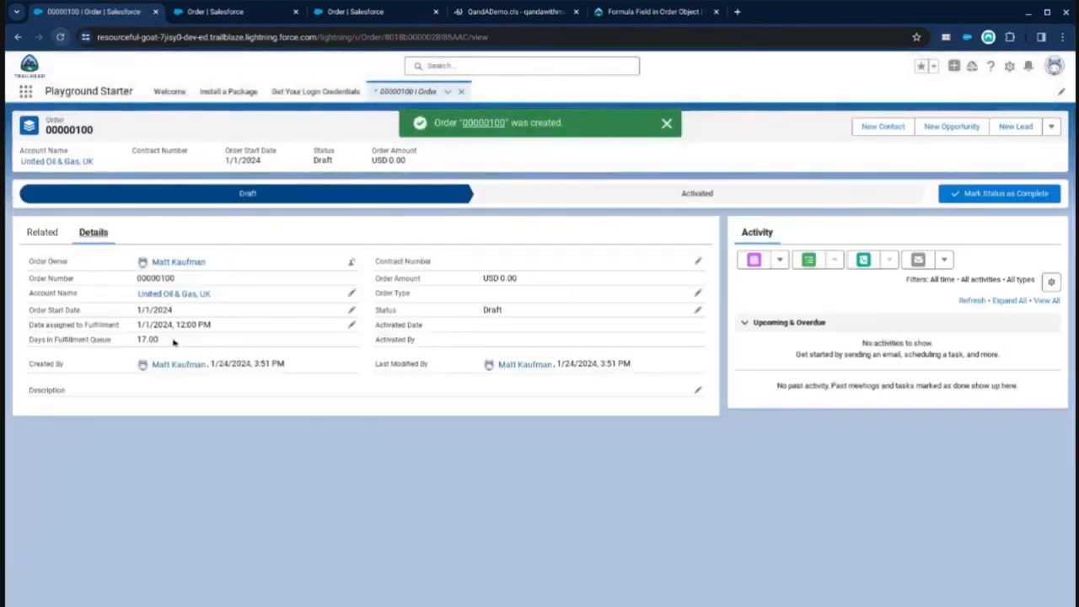
double_click(145, 340)
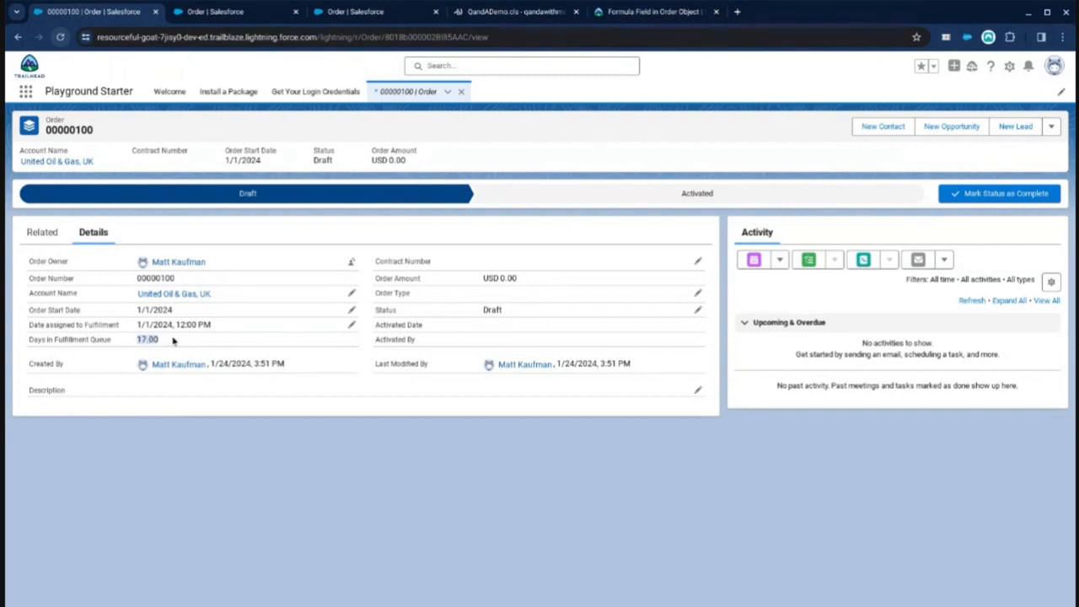
left_click(242, 13)
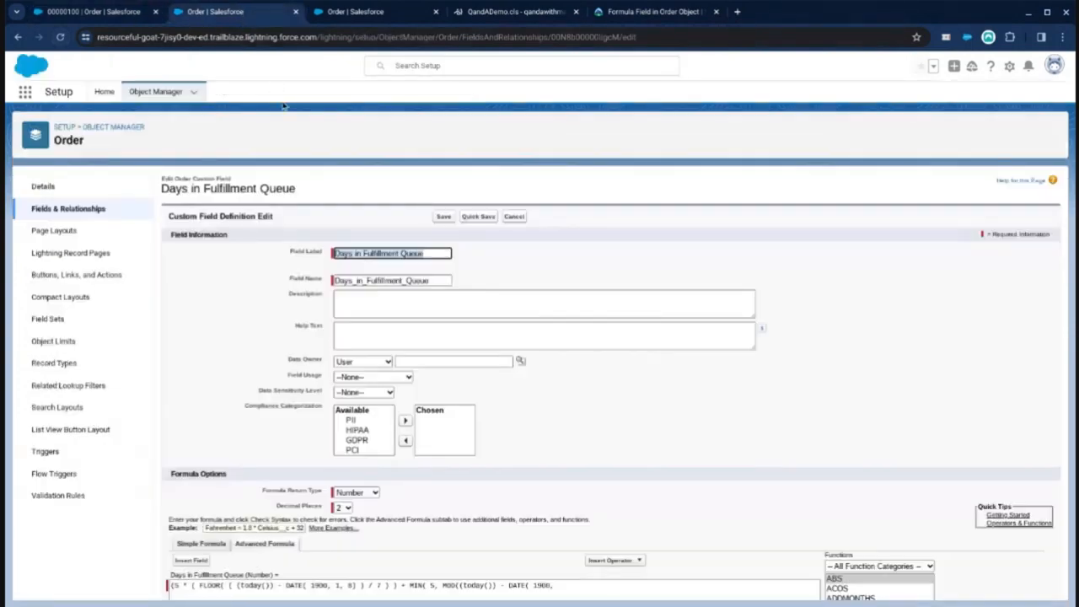
scroll(299, 311, "down", 4)
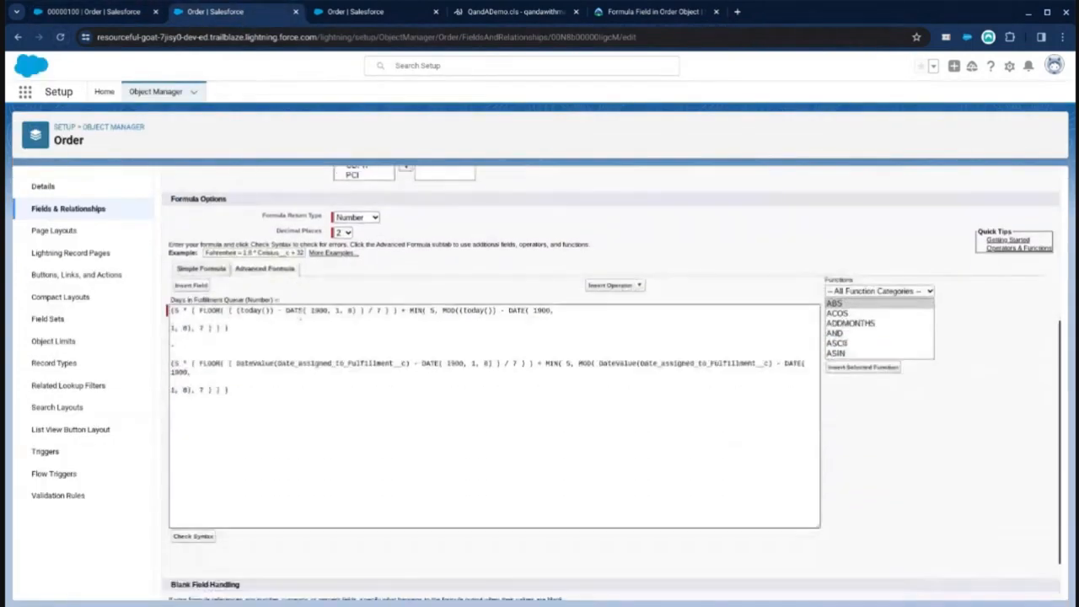
Step: Join the wrapped lines of both formula halves so each part sits on a single line
left_click(420, 345)
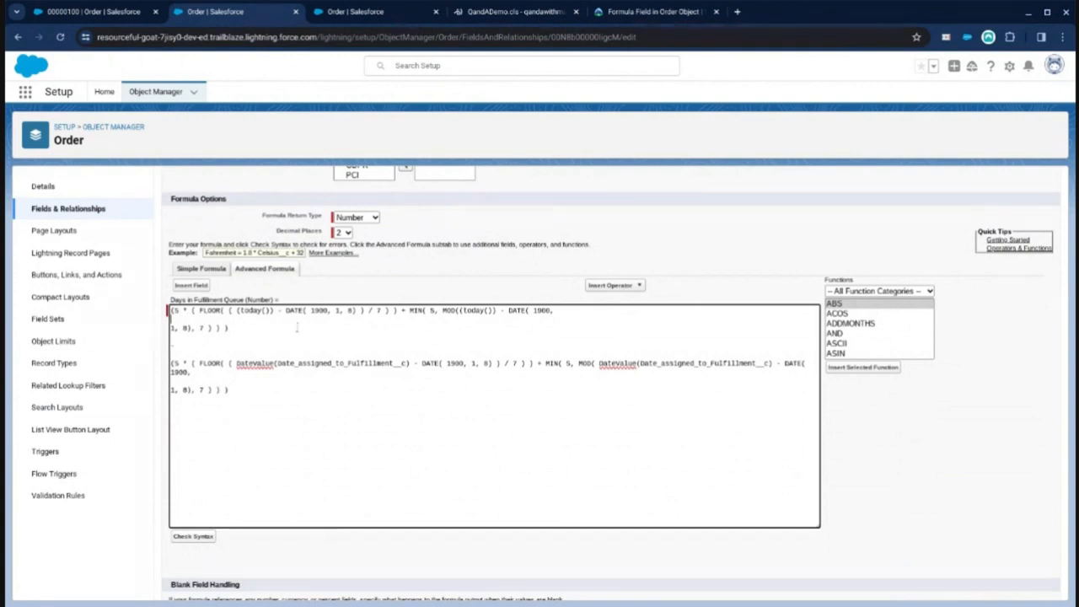
key("BackSpace")
key("Delete")
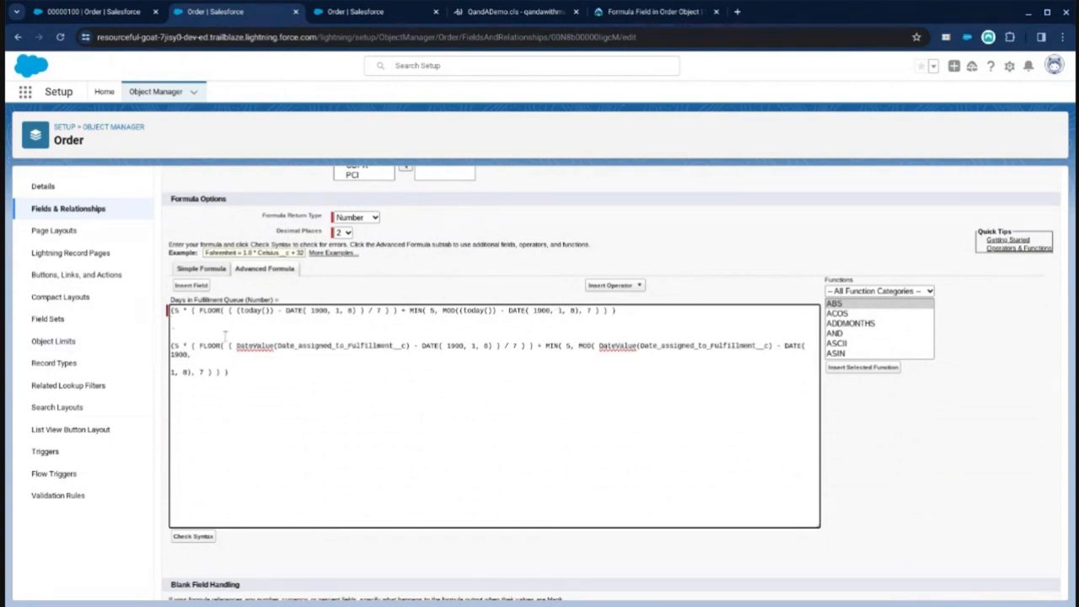
left_click(231, 354)
key("Delete")
key("Delete")
scroll(194, 326, "up", 1)
scroll(194, 325, "up", 1)
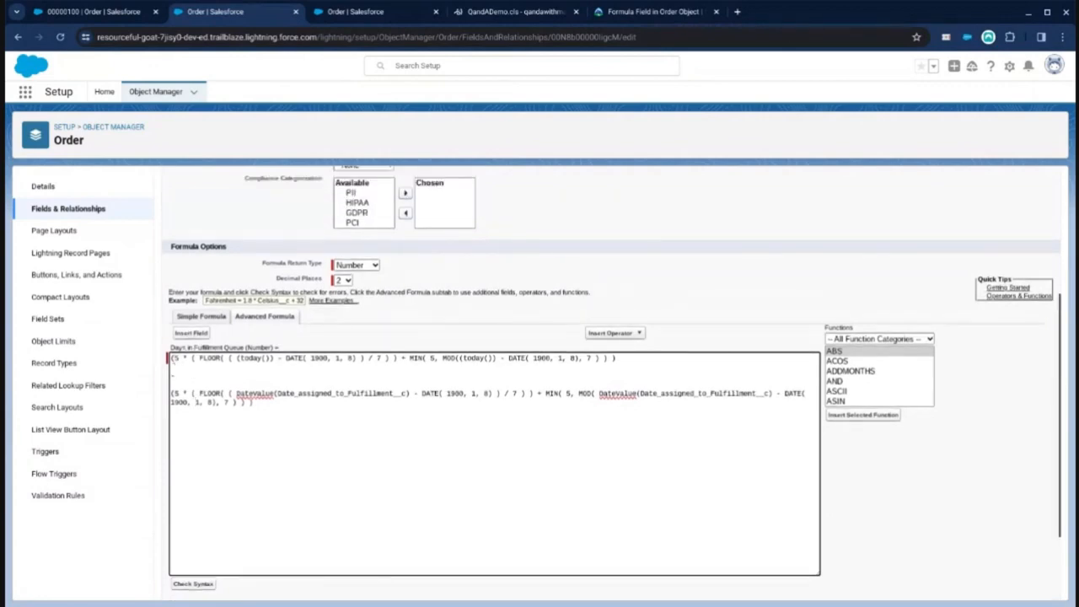
Step: Examine the two halves of the formula, the today-based part and the Date assigned to Fulfillment part
left_click_drag(171, 358, 618, 360)
left_click(214, 379)
left_click_drag(172, 392, 312, 411)
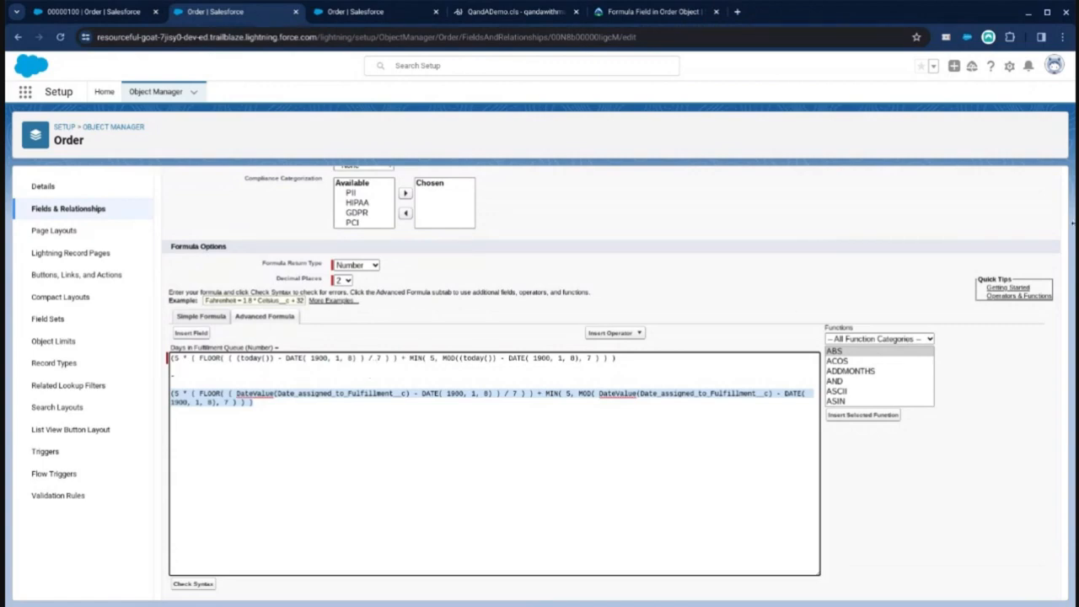
left_click(1074, 224)
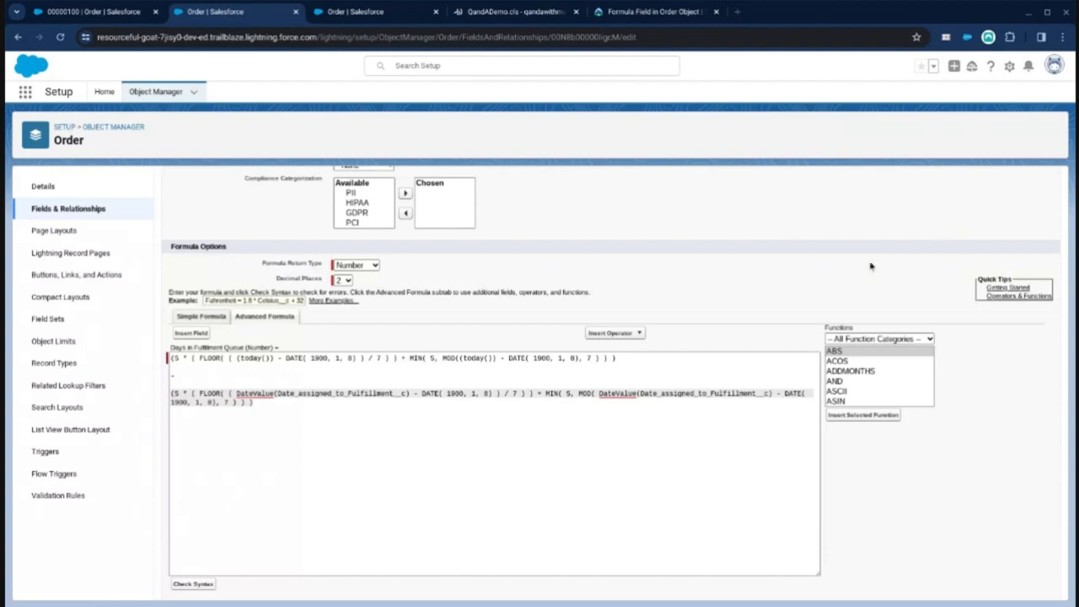
left_click(623, 405)
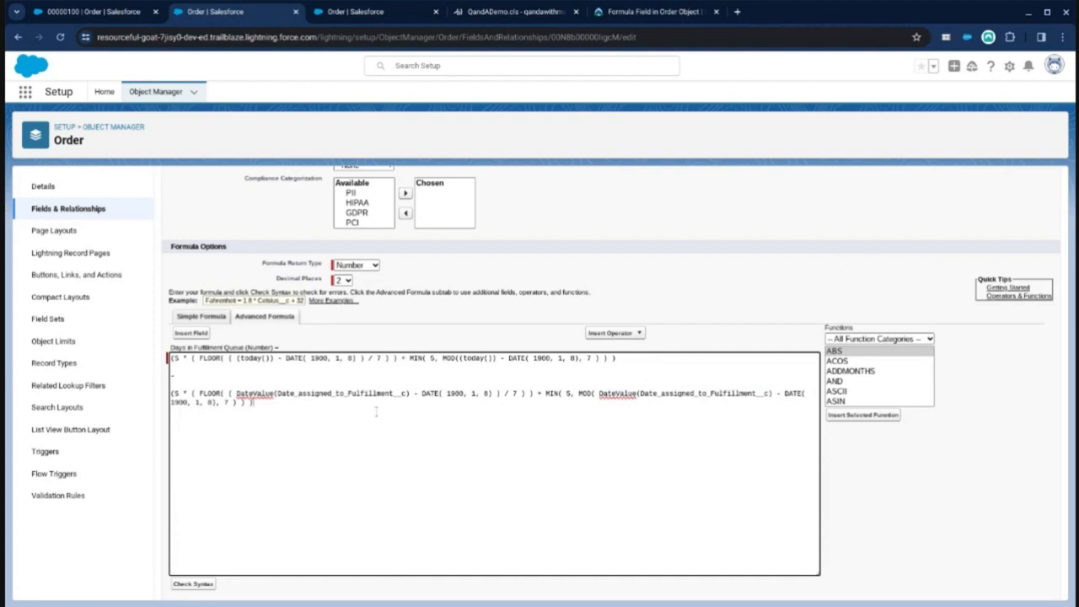
left_click_drag(253, 404, 145, 394)
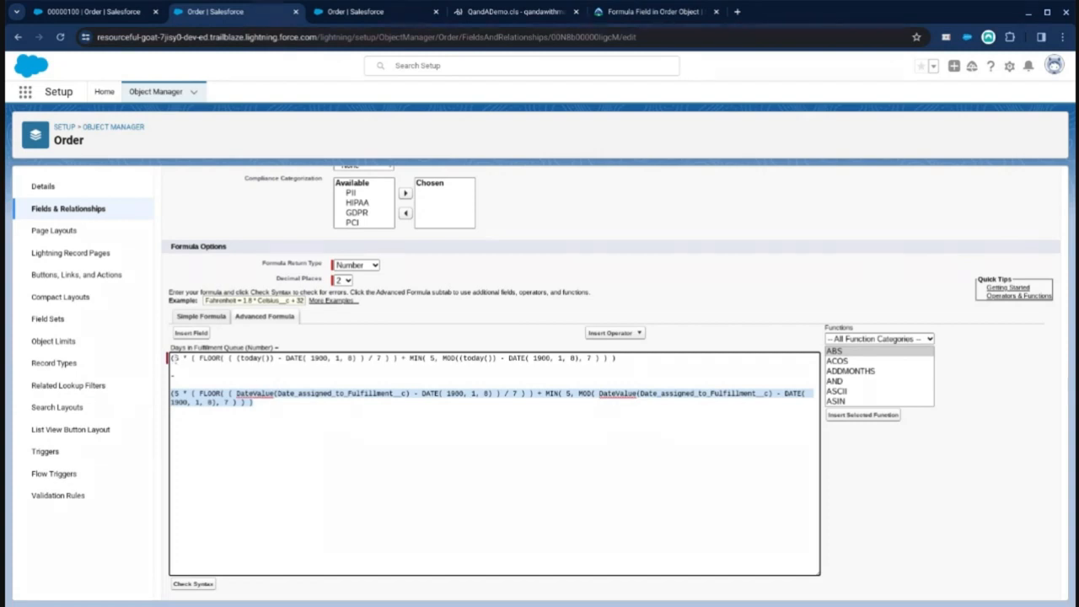
left_click_drag(623, 359, 138, 347)
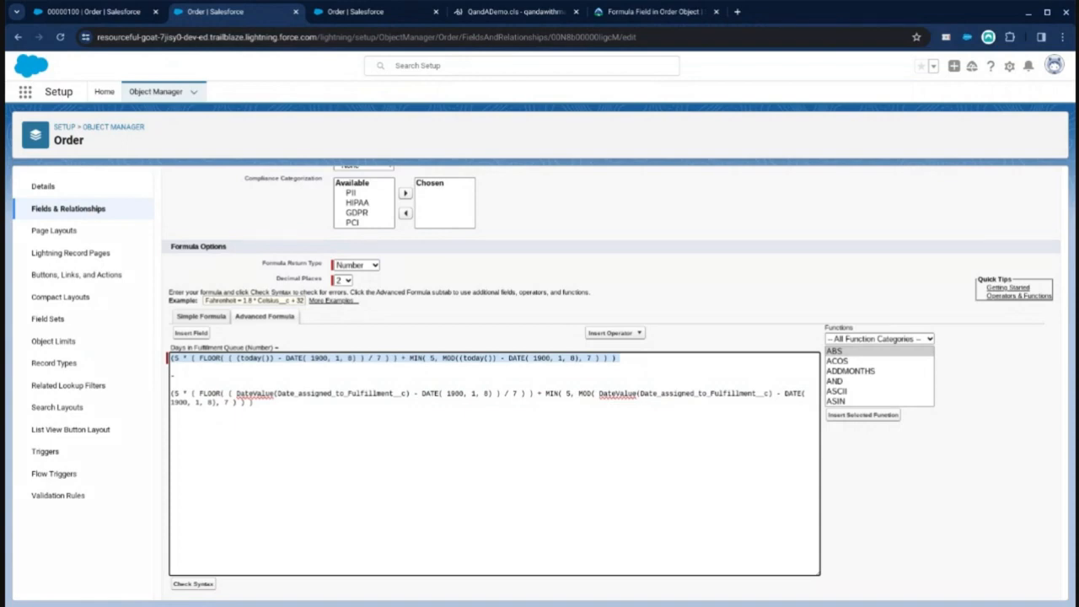
left_click(289, 416)
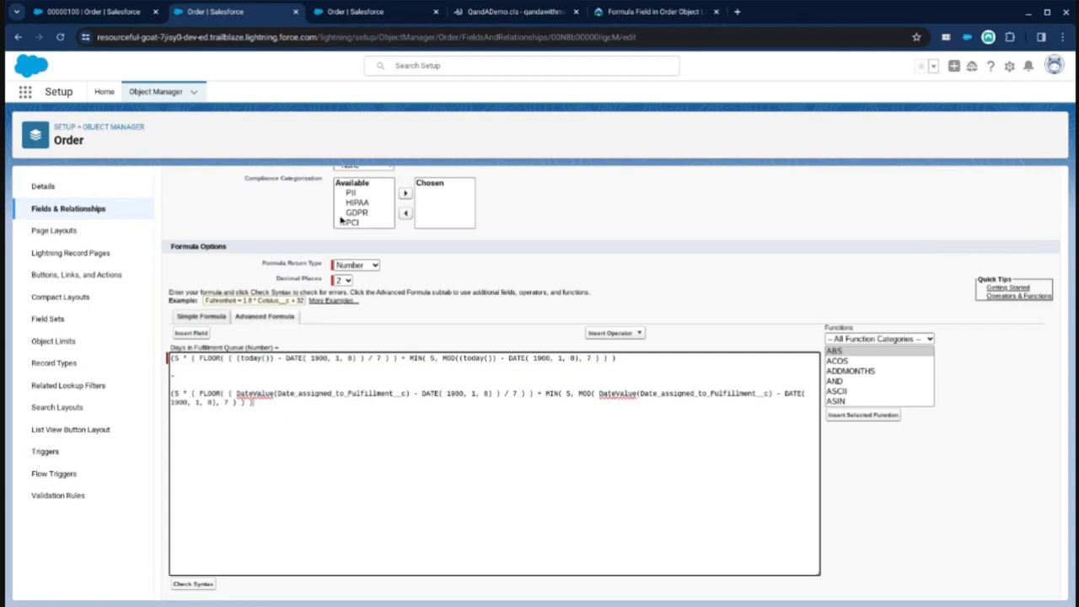
Step: Review the community question's original formula and its requested condition to stop counting when Status is Shipped
left_click(645, 12)
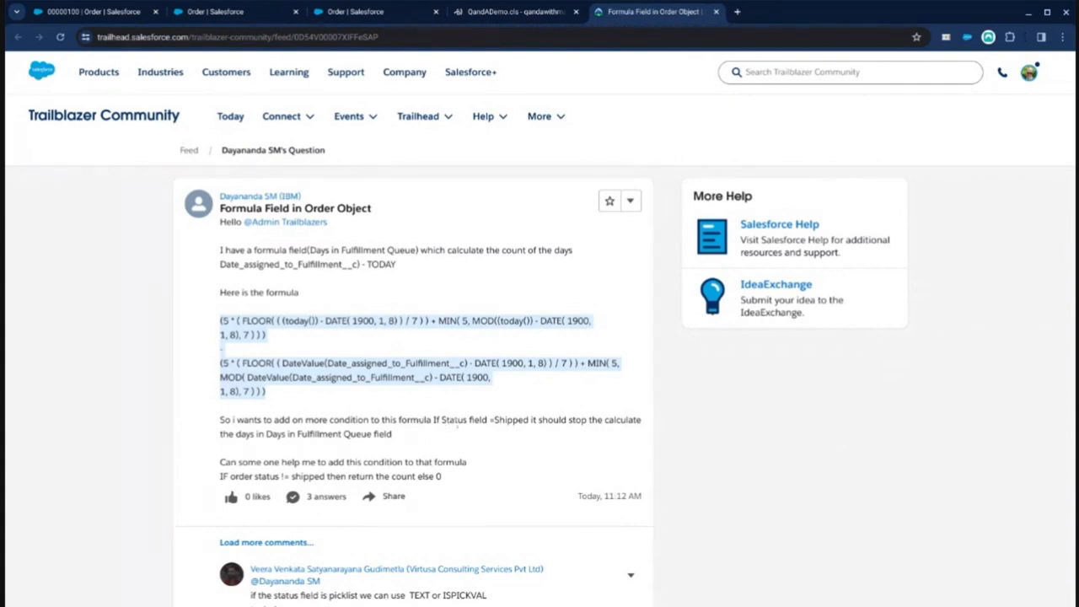
left_click(490, 417)
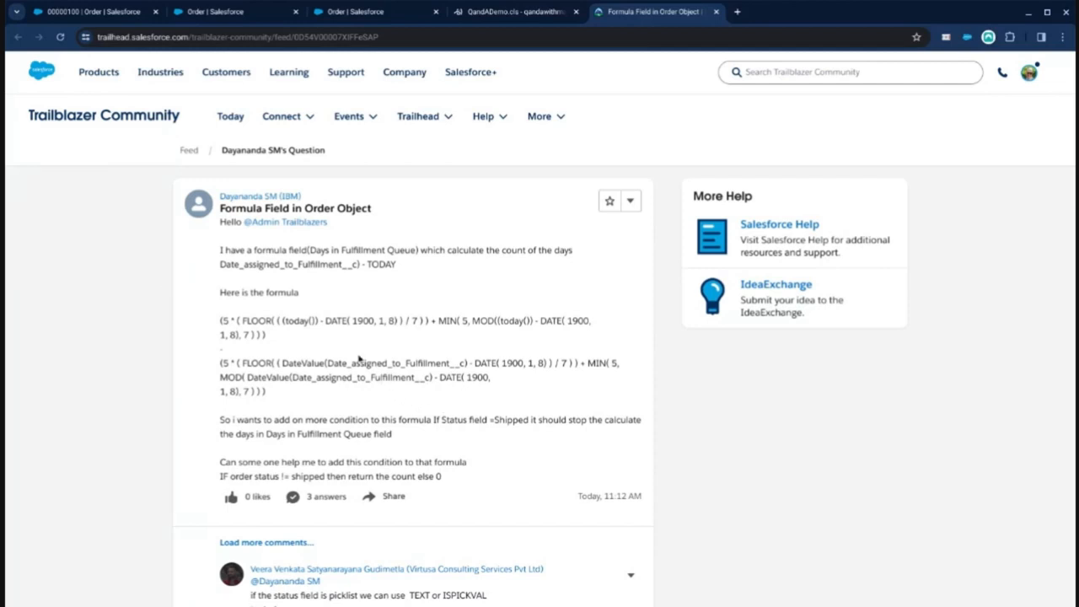
double_click(300, 322)
double_click(346, 363)
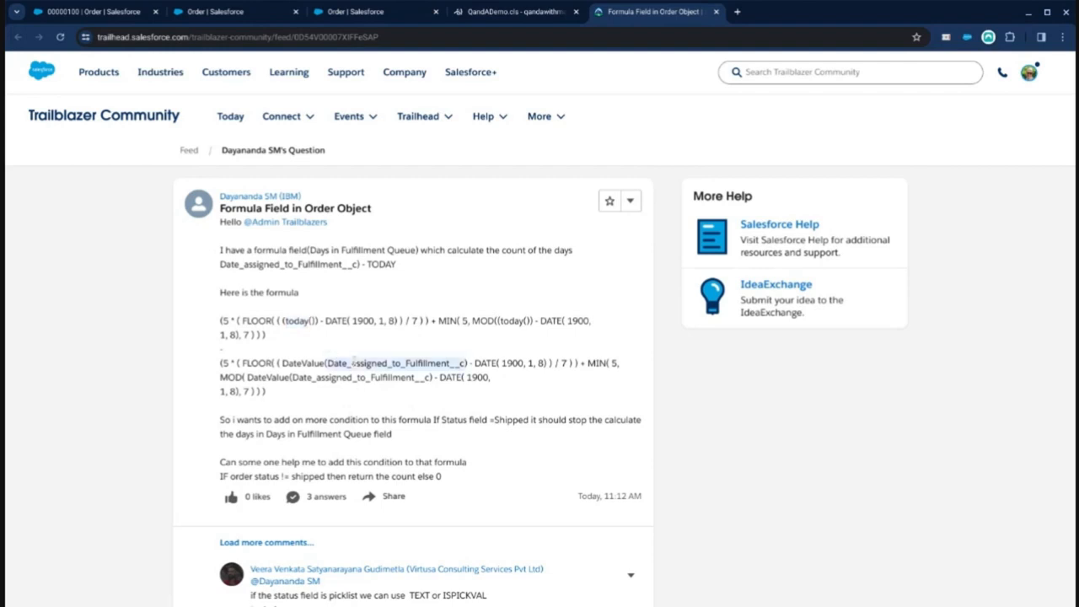
double_click(296, 321)
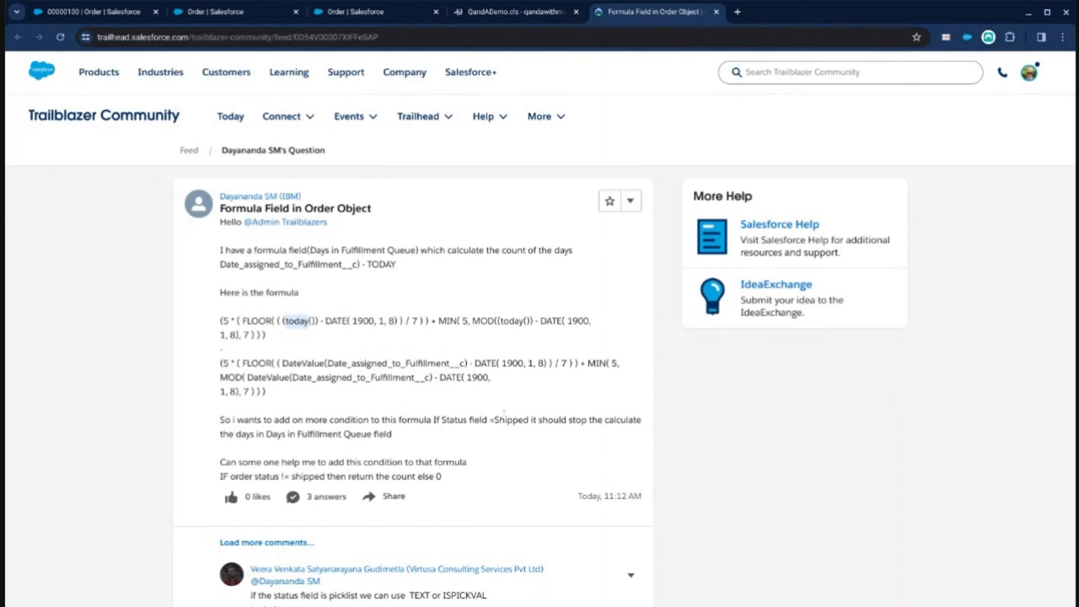
left_click_drag(444, 419, 528, 419)
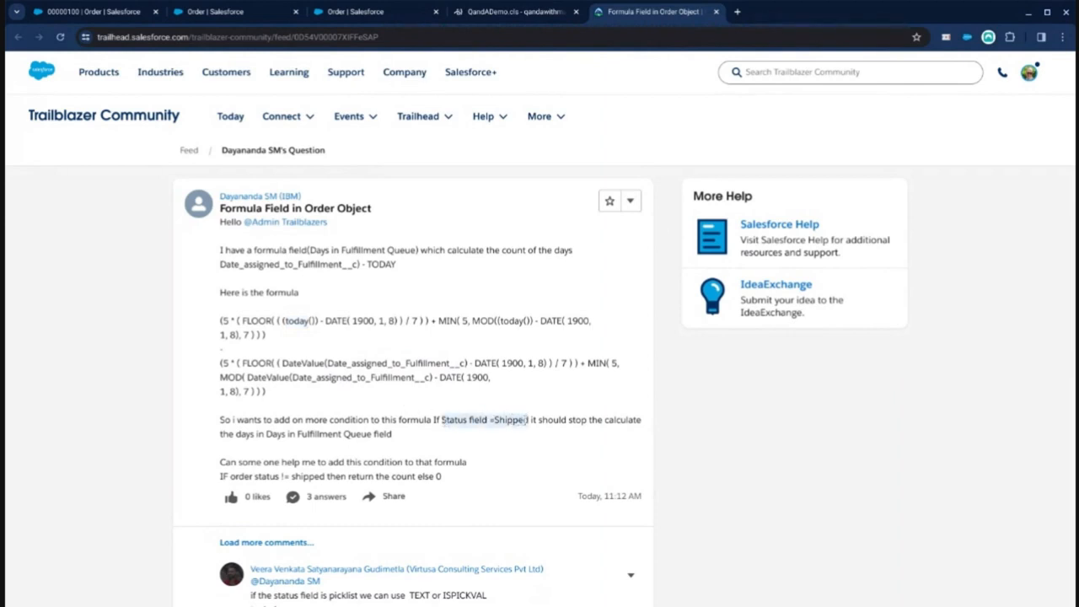
double_click(300, 322)
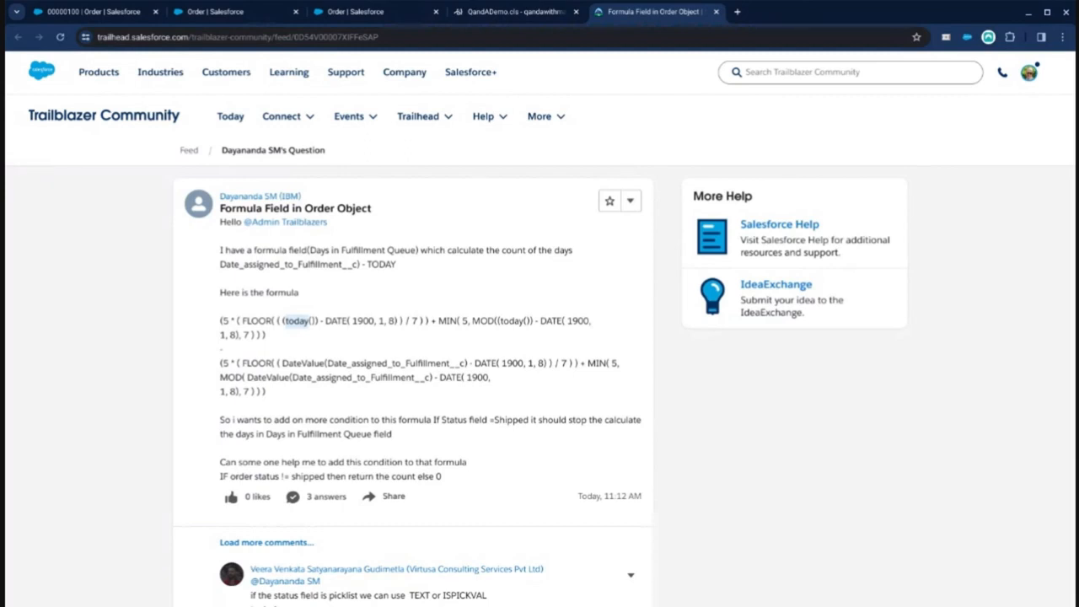
left_click_drag(444, 477, 220, 477)
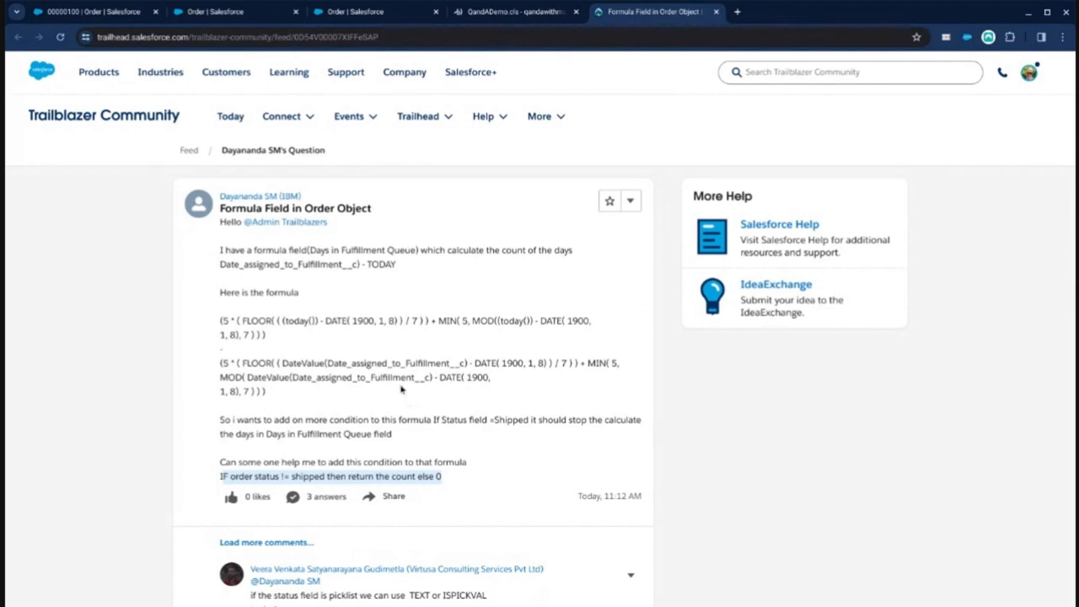
Step: Begin wrapping the formula in an IF( and insert the Order Status field as its condition
left_click(247, 22)
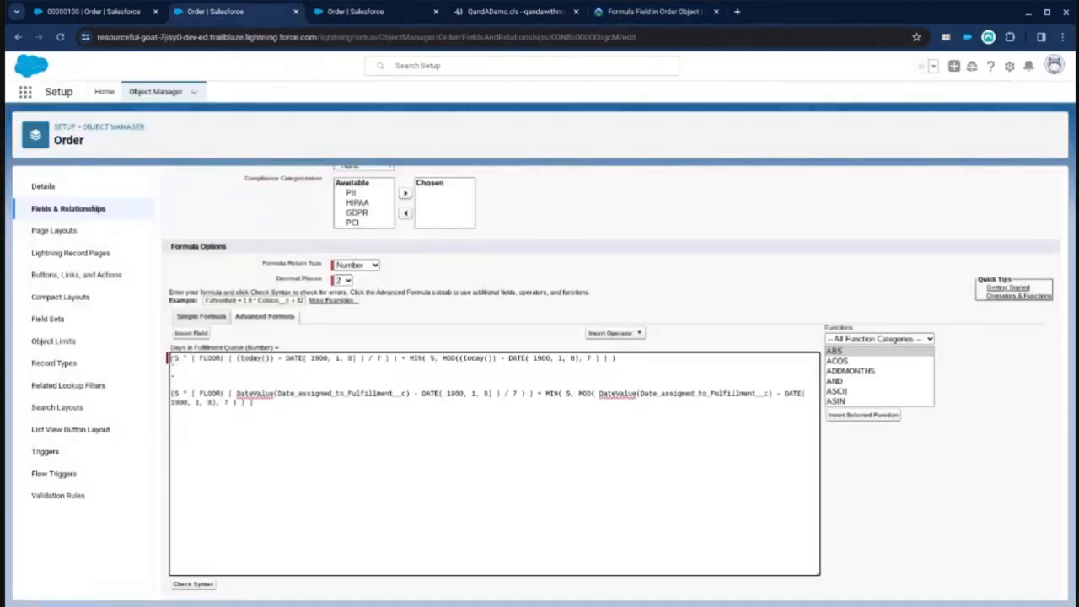
key("Return")
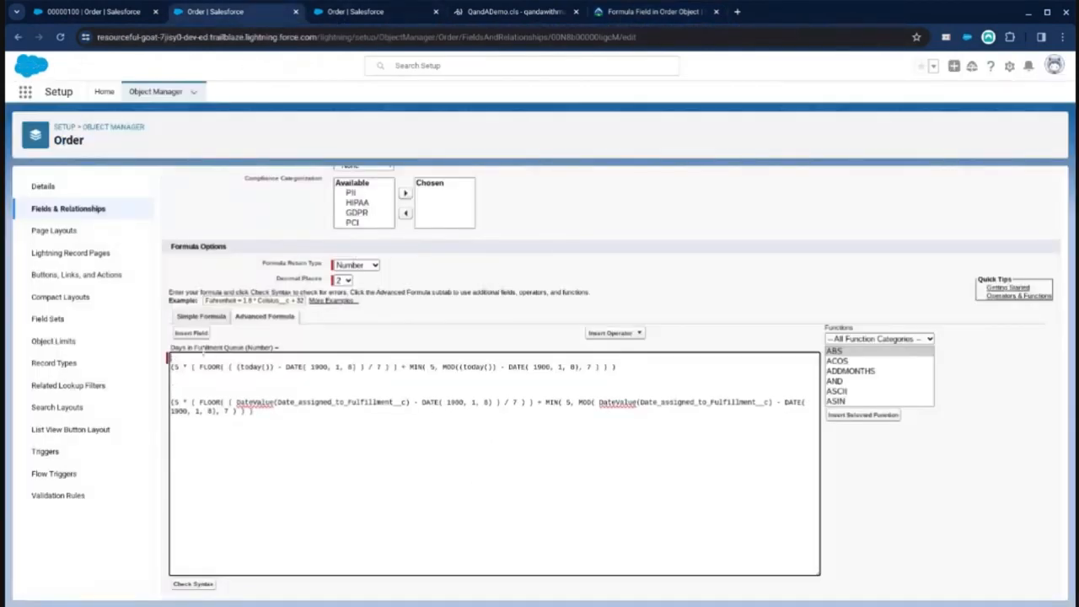
type("IF(")
left_click(200, 333)
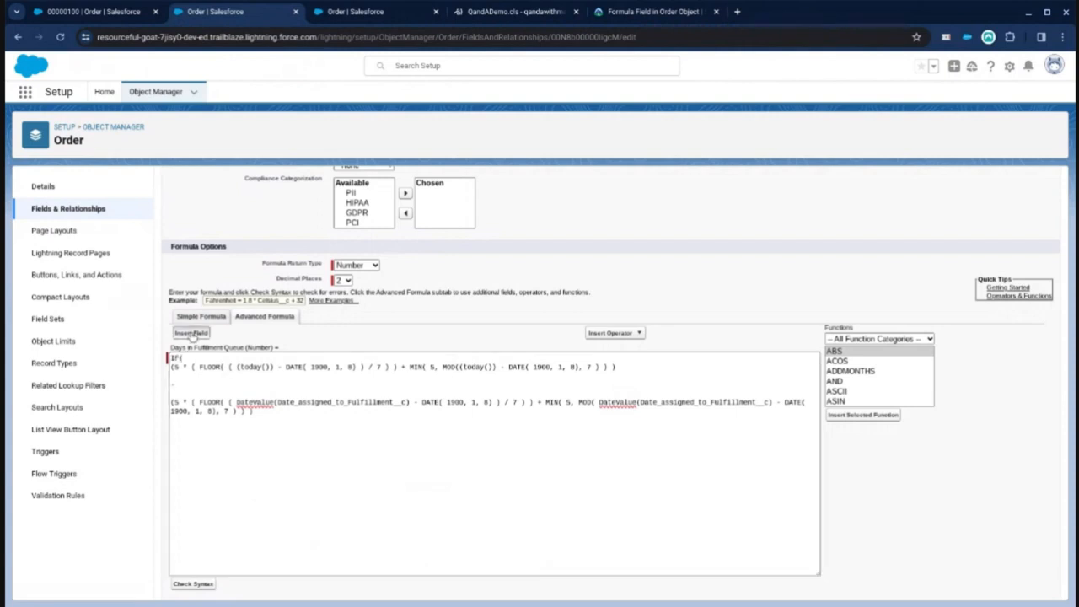
left_click(470, 373)
key("s")
scroll(488, 398, "down", 1)
scroll(488, 398, "down", 3)
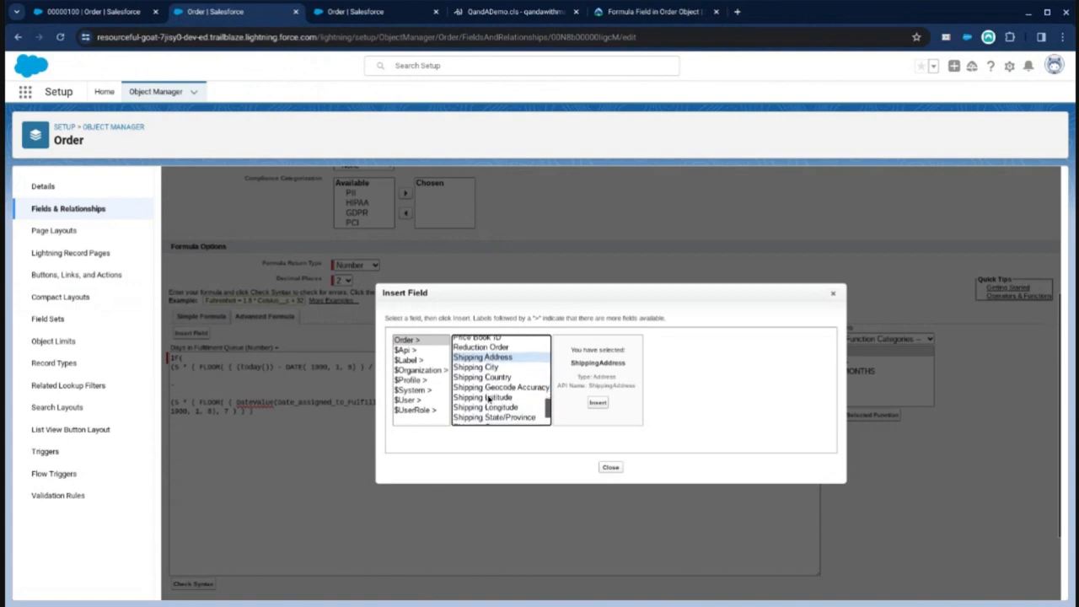
left_click(485, 410)
left_click(583, 402)
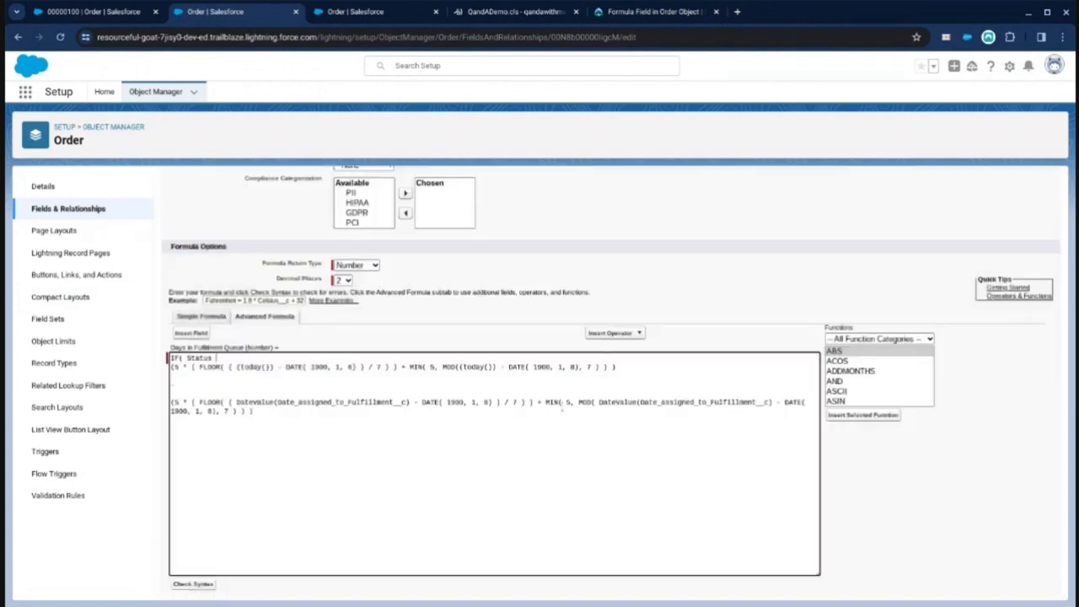
Step: Complete the condition as = "Shipped" returning 0, and close the IF after the existing formula
type("= \"Shipped\" , 0,")
left_click(443, 463)
key("Return")
type(")")
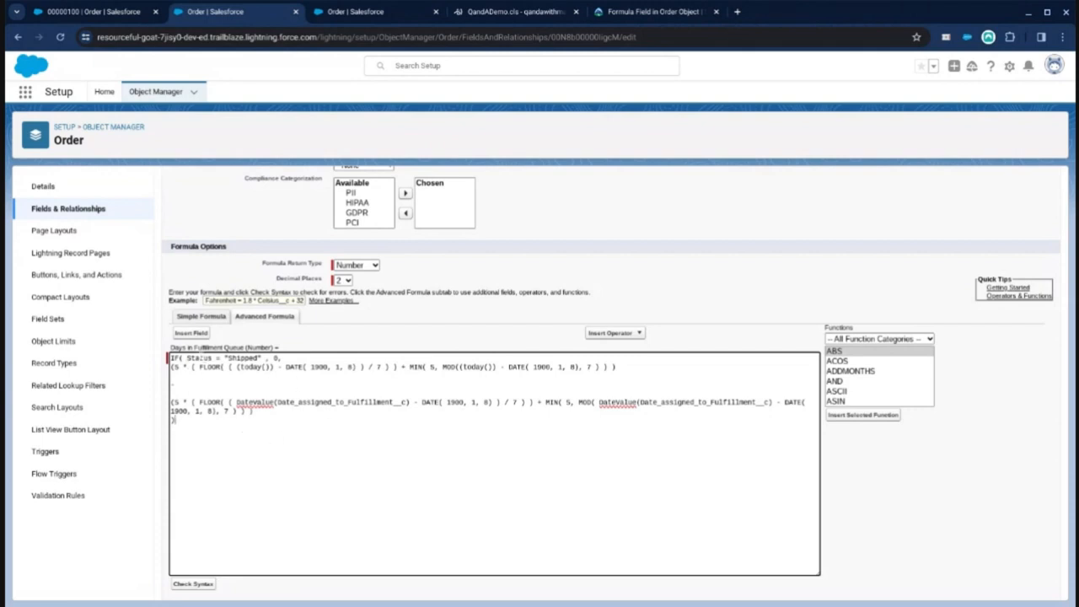
Step: Try to save the field with the new IF condition
scroll(493, 230, "up", 3)
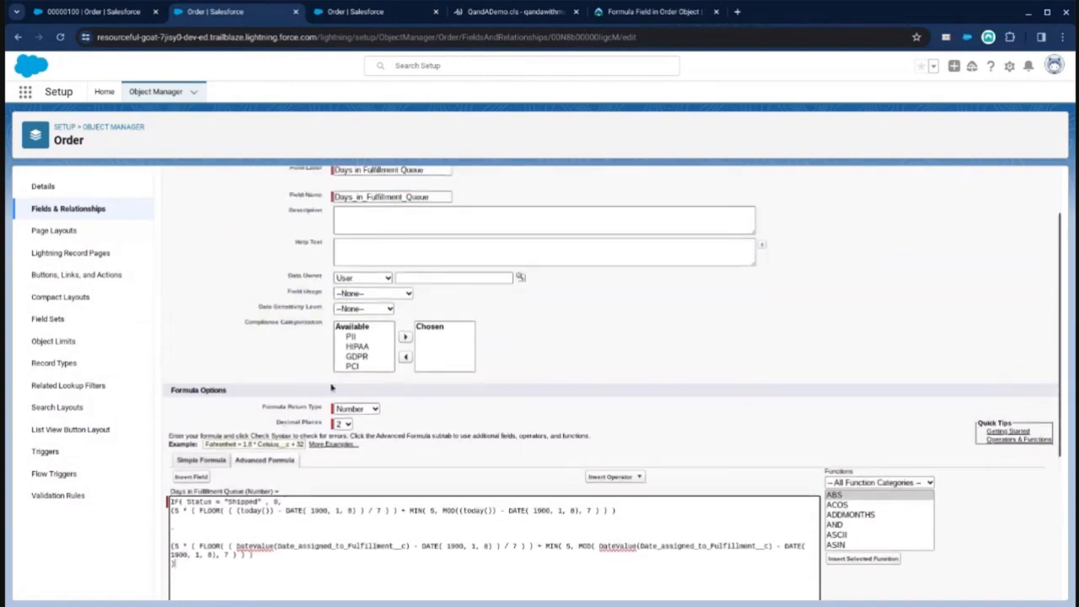
left_click(444, 218)
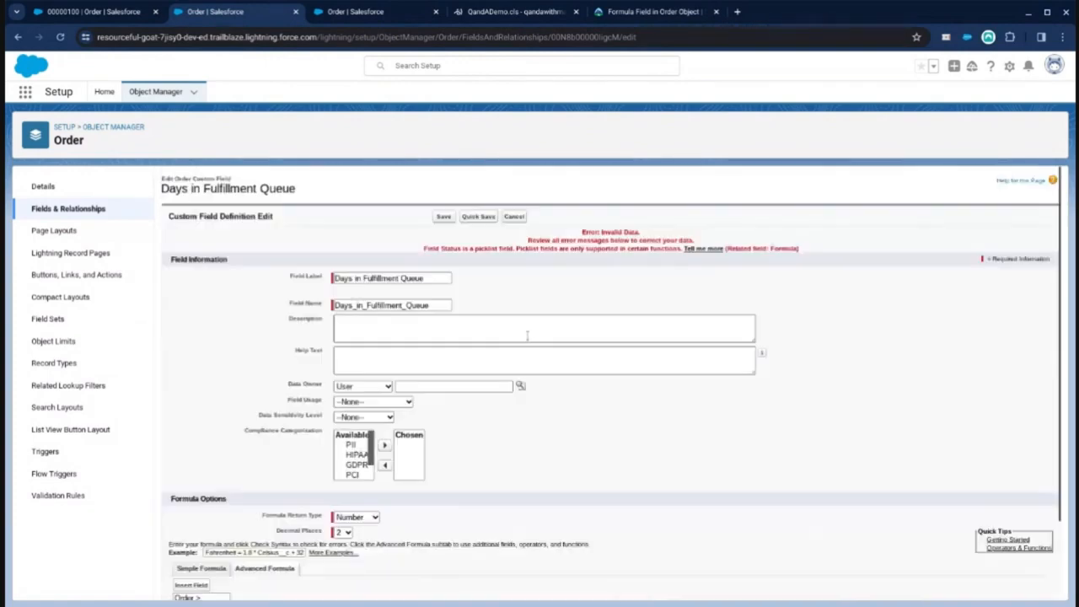
scroll(481, 351, "down", 4)
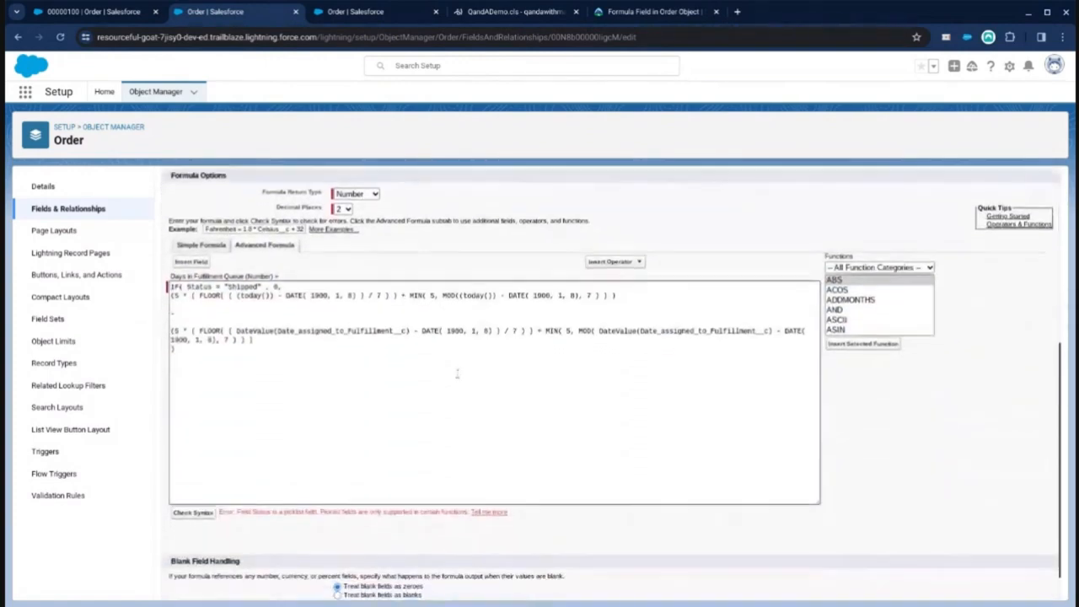
left_click(405, 395)
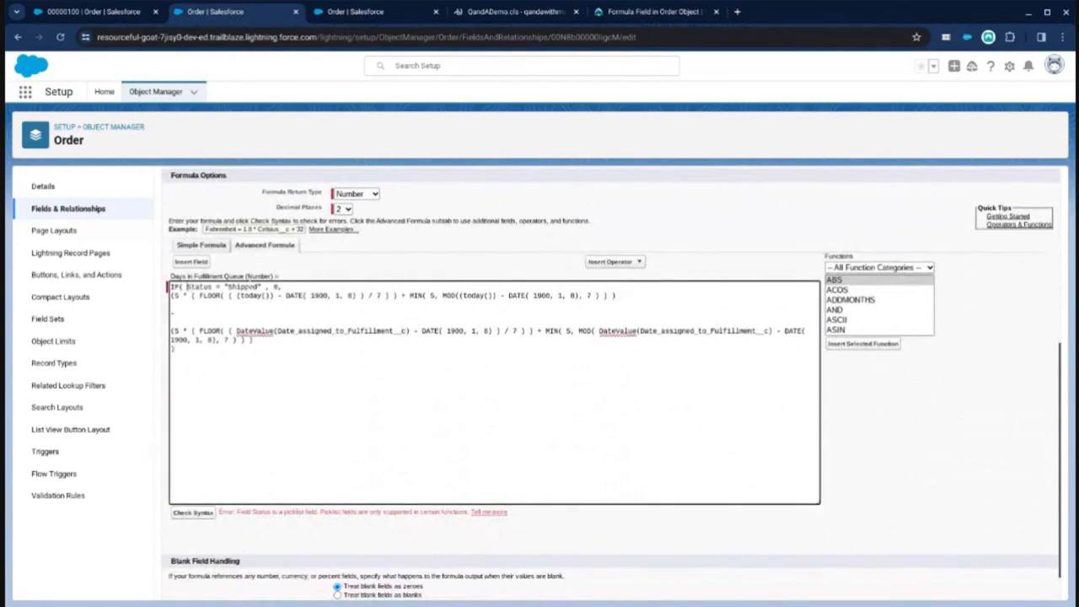
Step: Wrap the Status field in TEXT() and check the formula syntax
left_click(187, 288)
type("ISP")
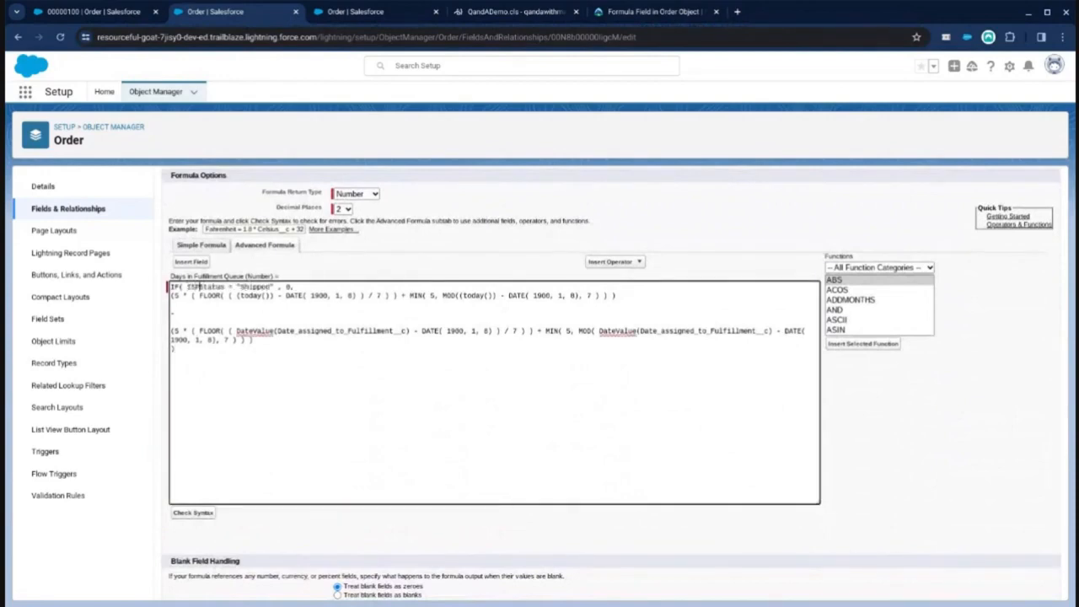
key("BackSpace")
key("BackSpace")
key("BackSpace")
type("TEXT(")
left_click(233, 286)
type(")")
left_click(193, 513)
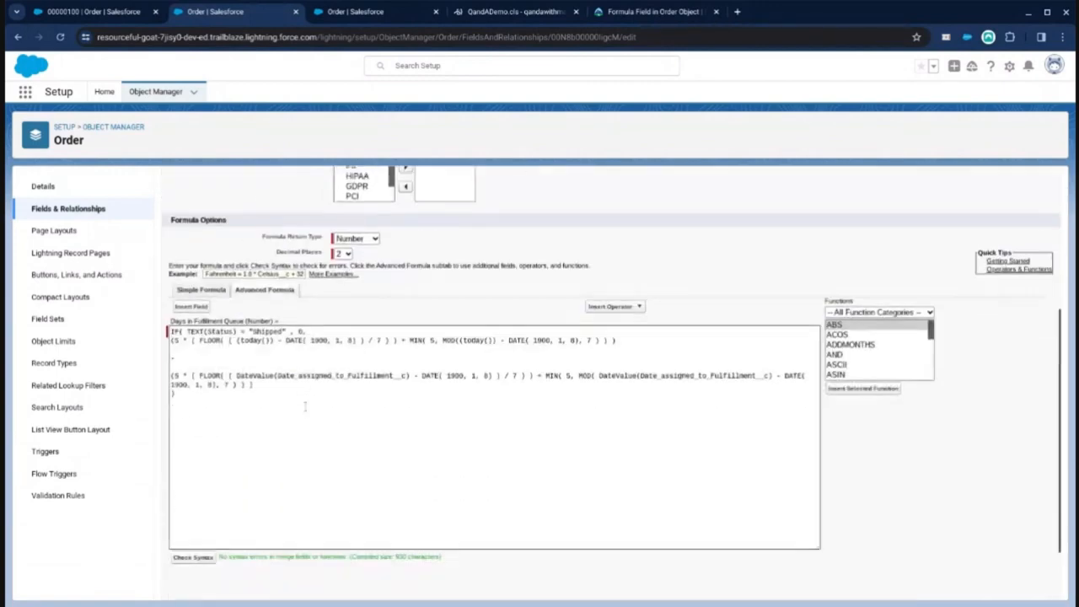
Step: Rewrite the condition as ISPICKVAL(Status,"Shipped")
scroll(305, 406, "down", 1)
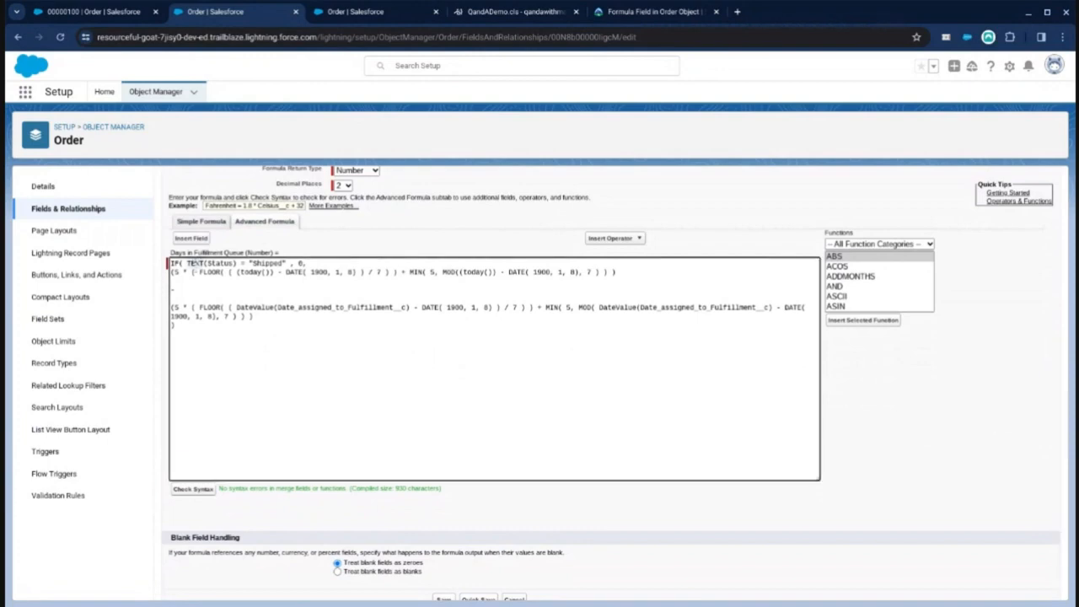
double_click(195, 264)
type("ISPICKVAL")
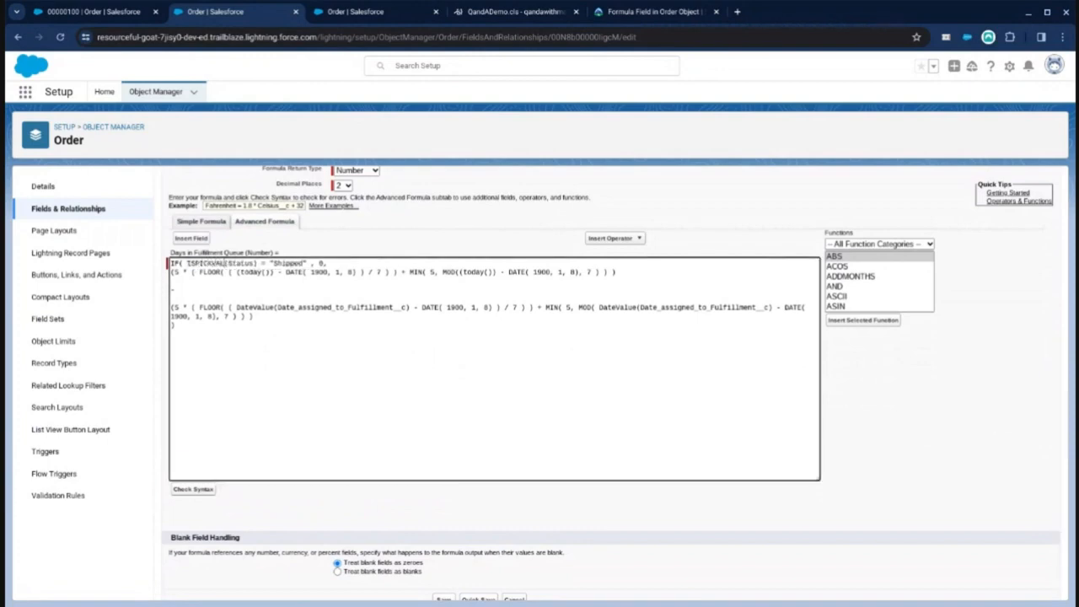
key("Right")
key("Right")
key("Right")
key("Right")
type(",")
key("Delete")
key("Delete")
key("Delete")
key("Delete")
type(")")
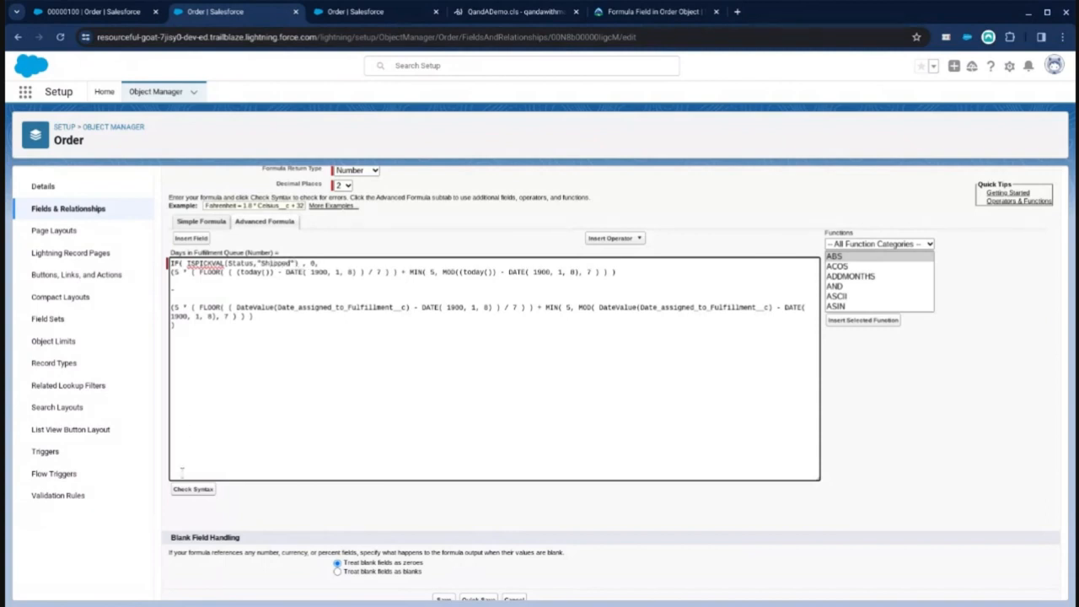
Step: Check the formula syntax and save the field
left_click(211, 490)
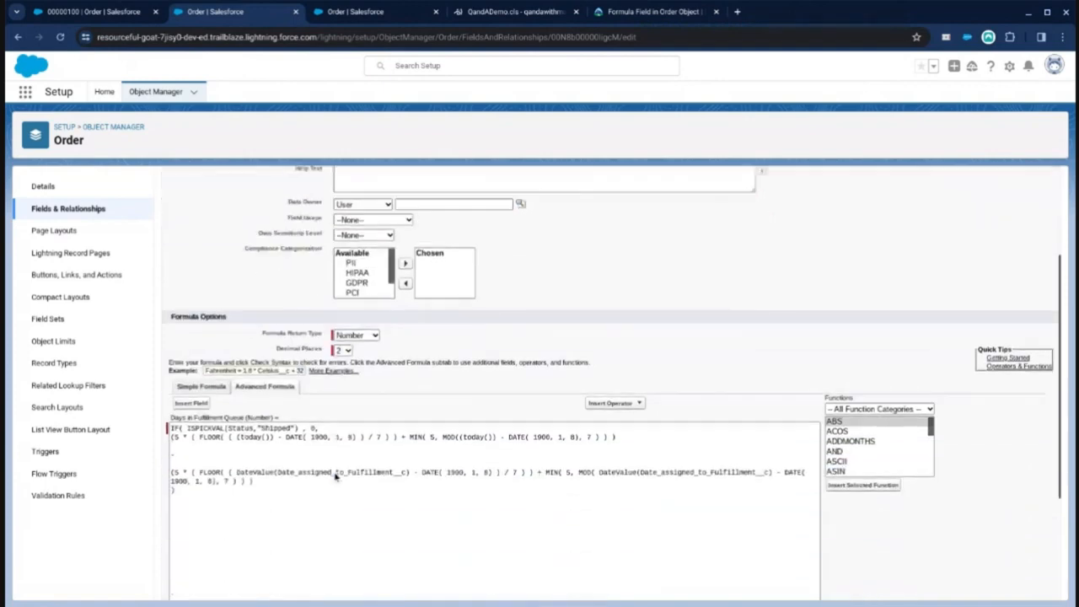
scroll(336, 476, "down", 2)
scroll(343, 479, "up", 5)
left_click(446, 218)
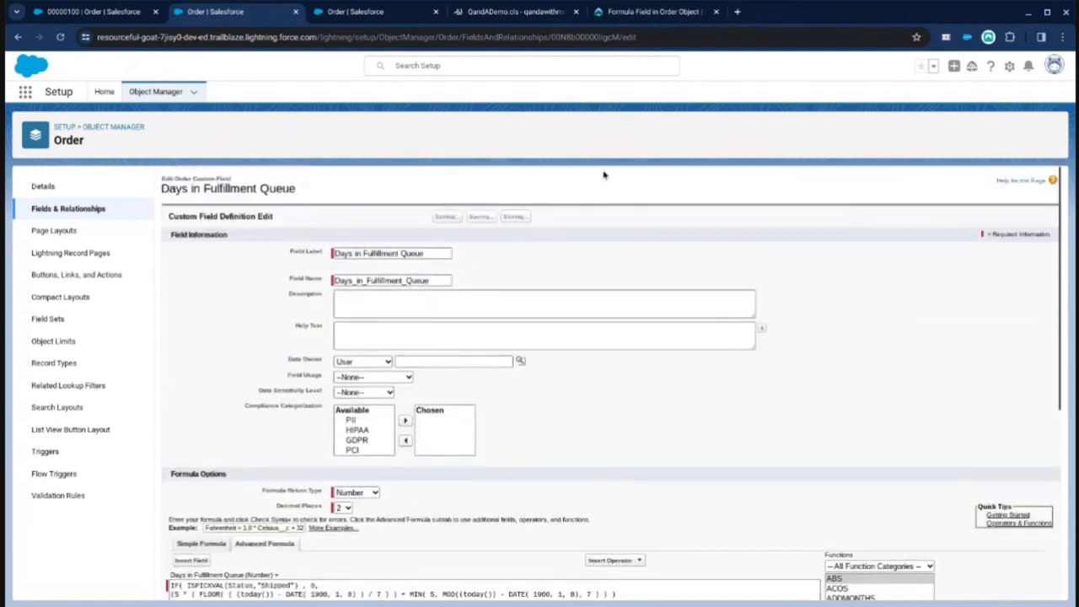
Step: Open the order record in edit mode and inspect the options available in its Status picklist
left_click(93, 12)
left_click(60, 37)
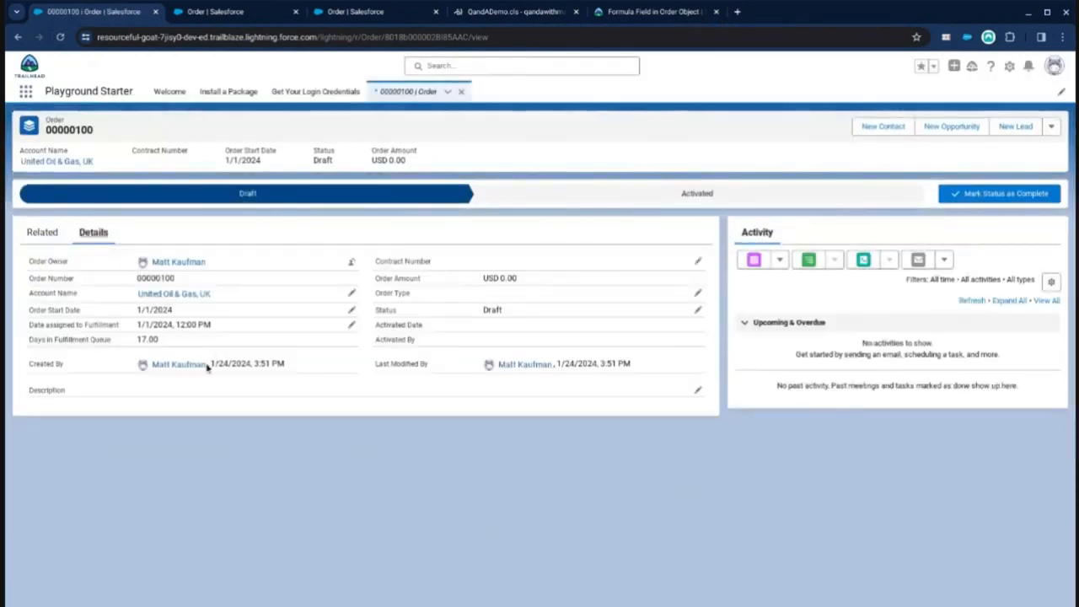
double_click(524, 308)
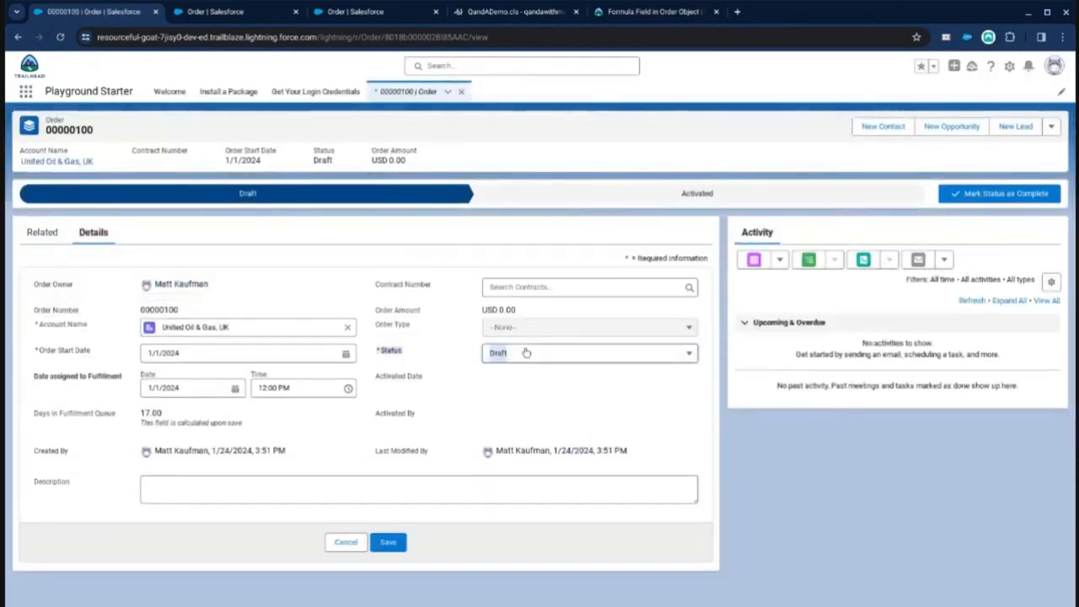
left_click(525, 353)
left_click(523, 393)
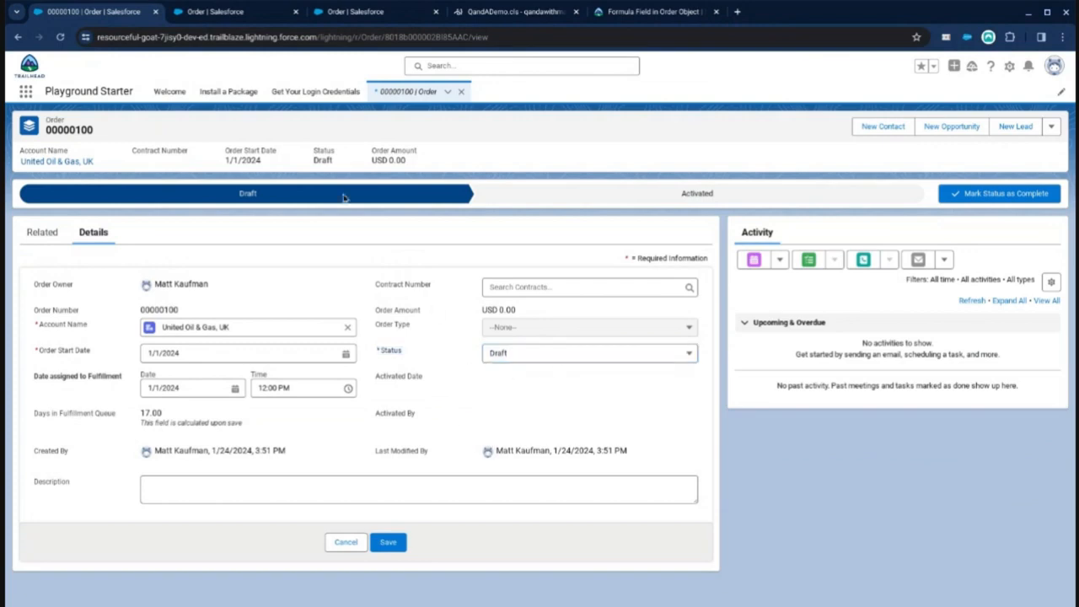
Step: Add a new Order Status picklist value with label Shipped and API name Shipped
left_click(212, 11)
left_click(65, 206)
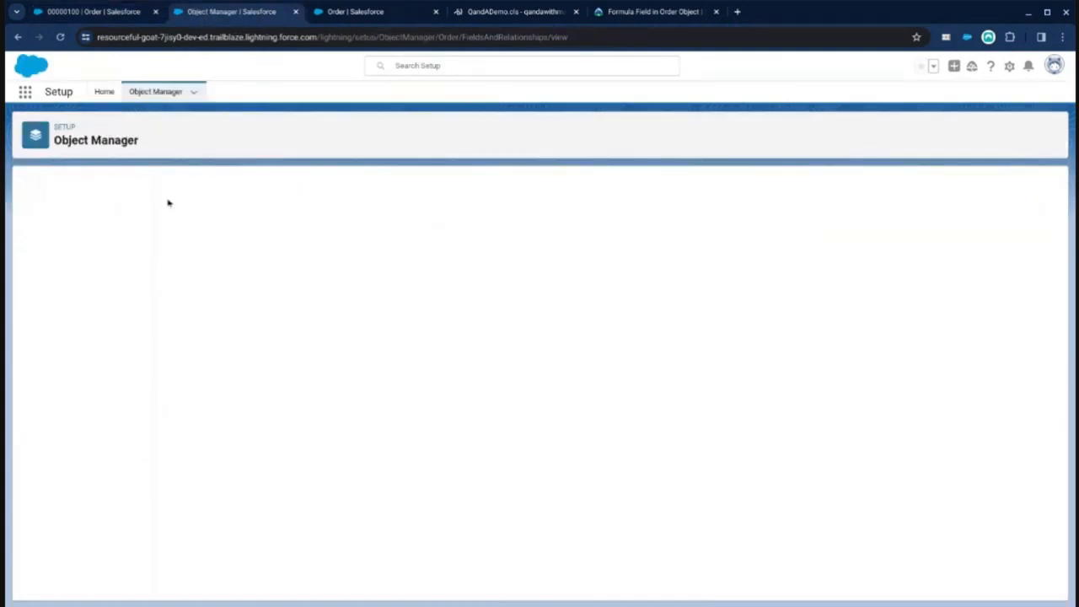
scroll(284, 332, "down", 5)
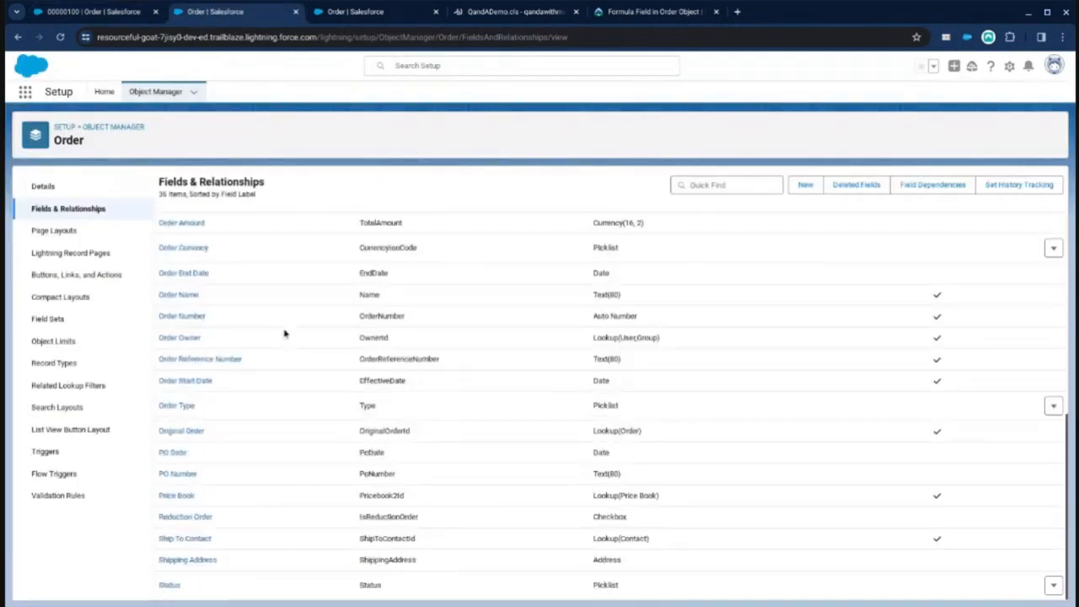
left_click(168, 587)
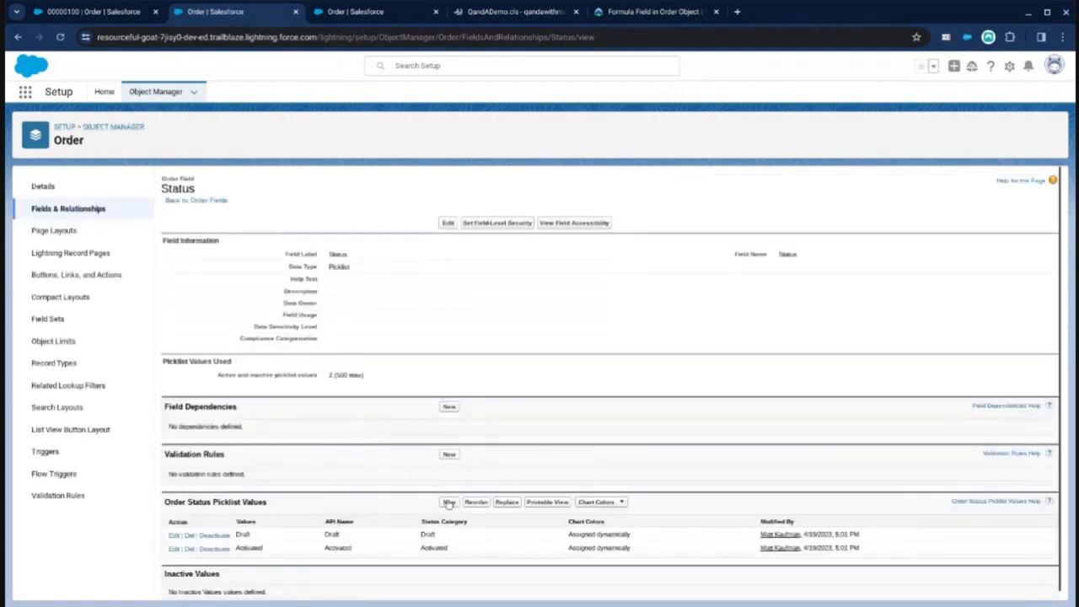
left_click(447, 502)
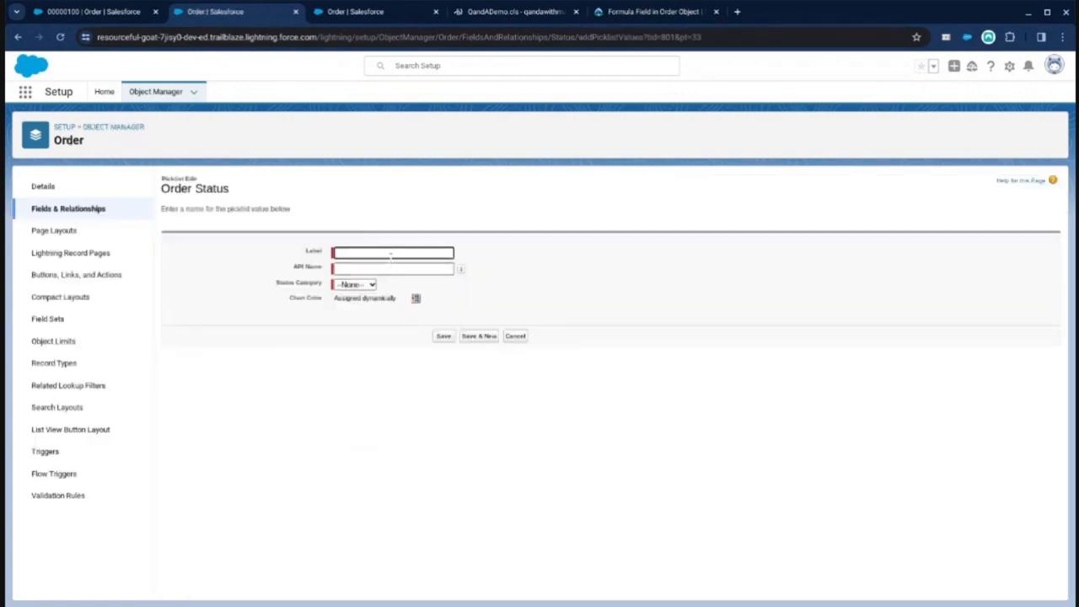
type("Shipped")
key("Tab")
type("Shipp")
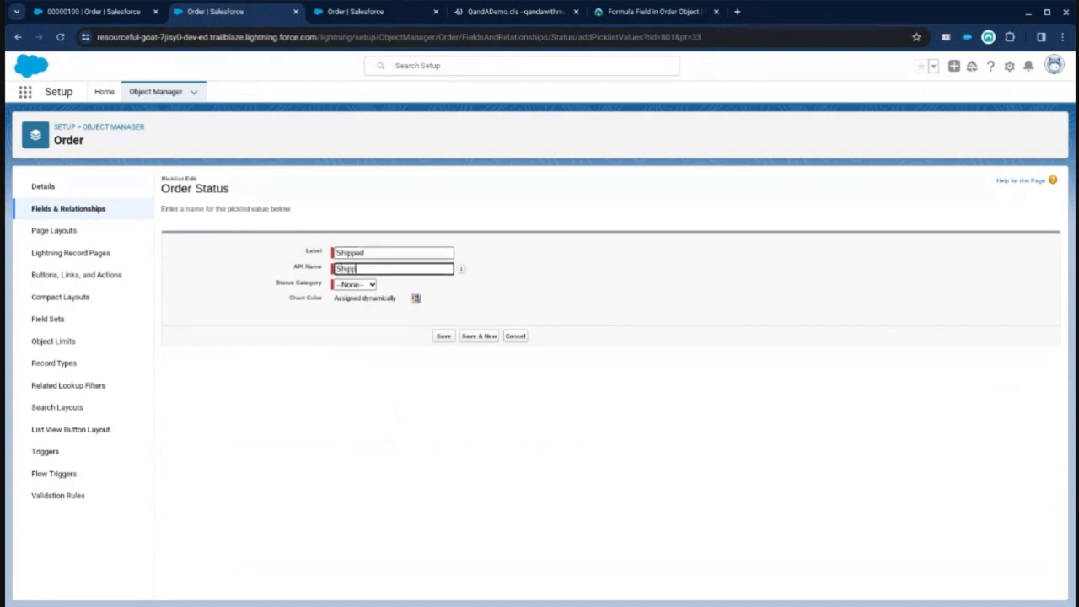
type("ed")
left_click(461, 268)
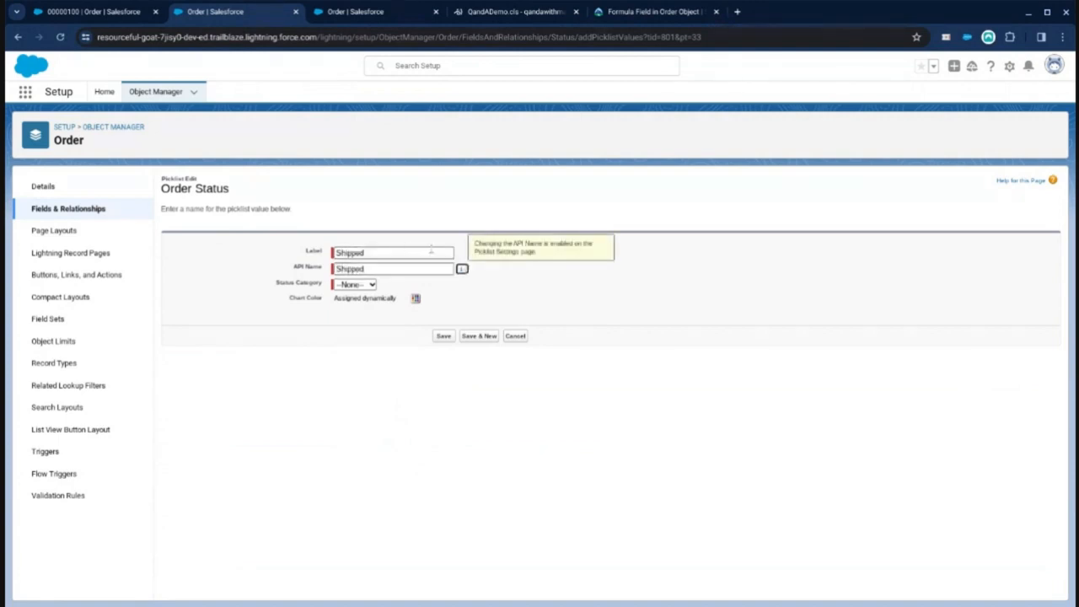
left_click(354, 320)
left_click(447, 337)
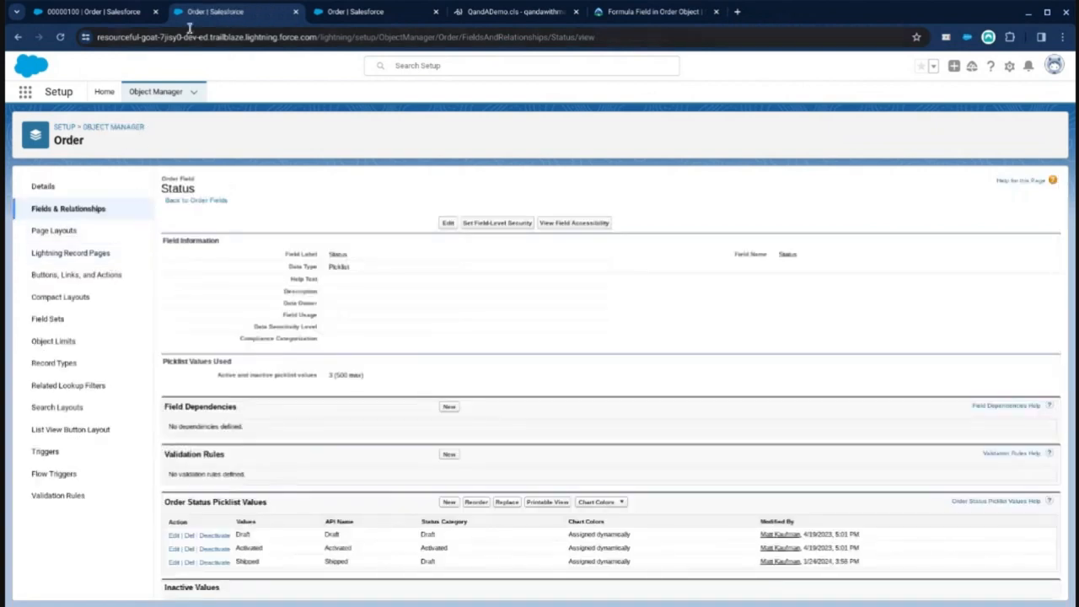
Step: Reload the order record and change its Status to Shipped
left_click(114, 17)
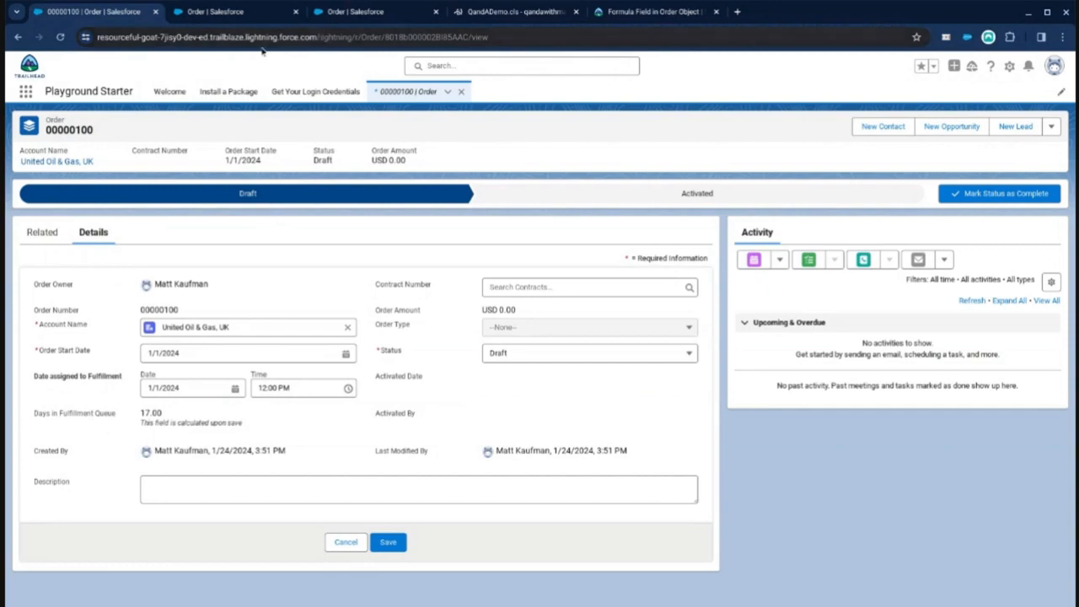
left_click(1054, 66)
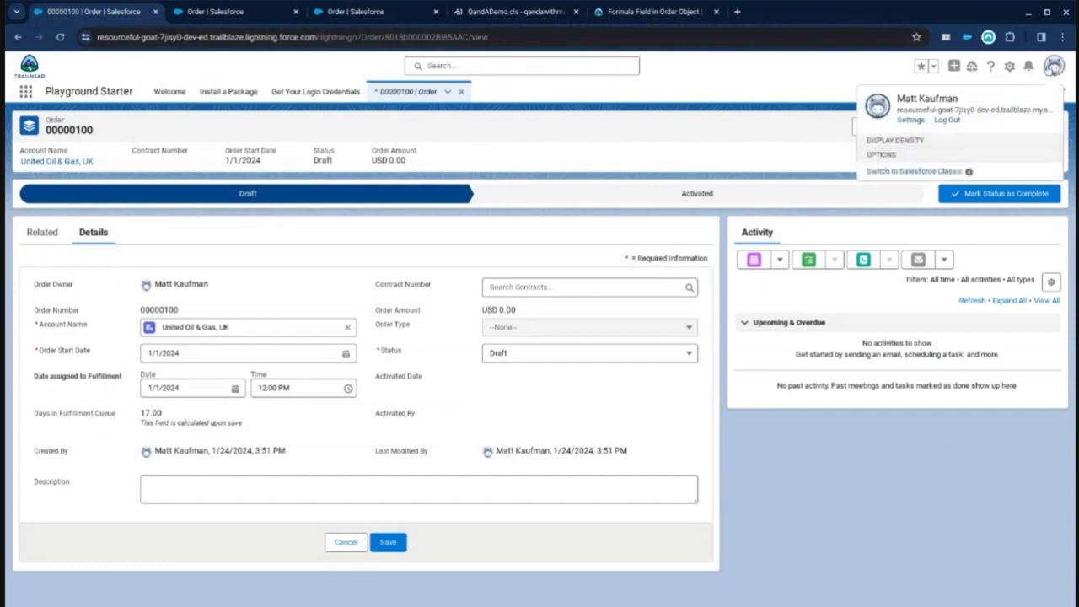
left_click(928, 168)
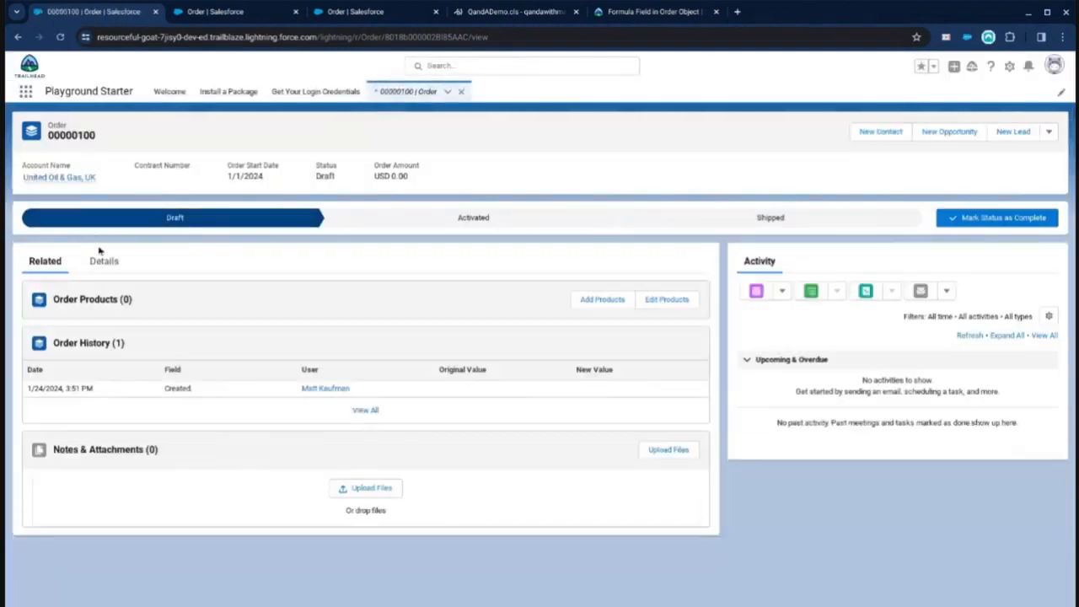
left_click(102, 258)
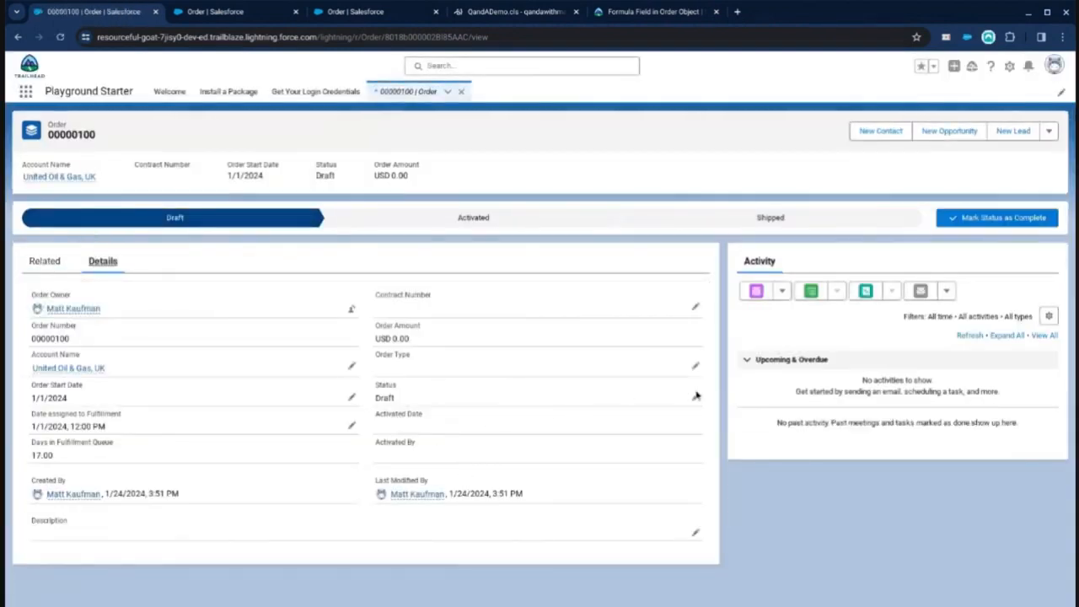
left_click(696, 397)
left_click(456, 447)
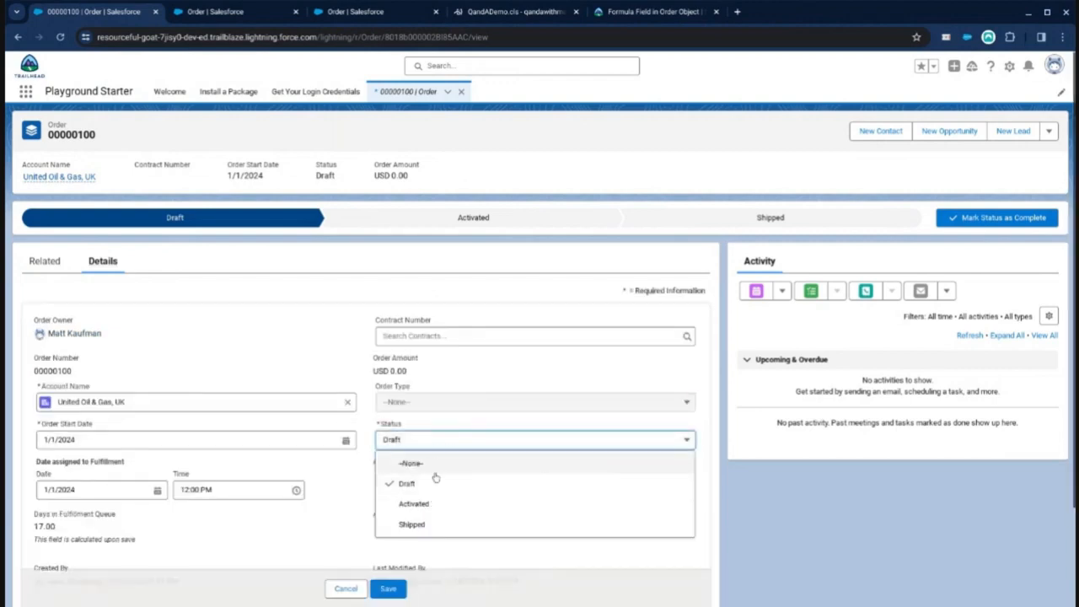
left_click(426, 521)
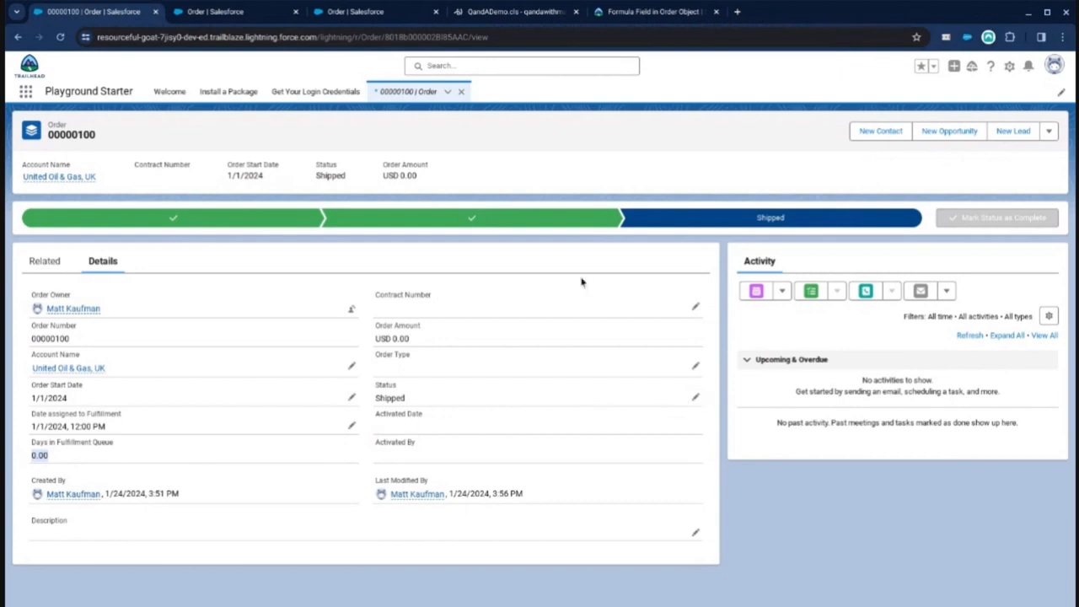
Step: Review the community question and expand the suggested ISPICKVAL answer formula
left_click(610, 12)
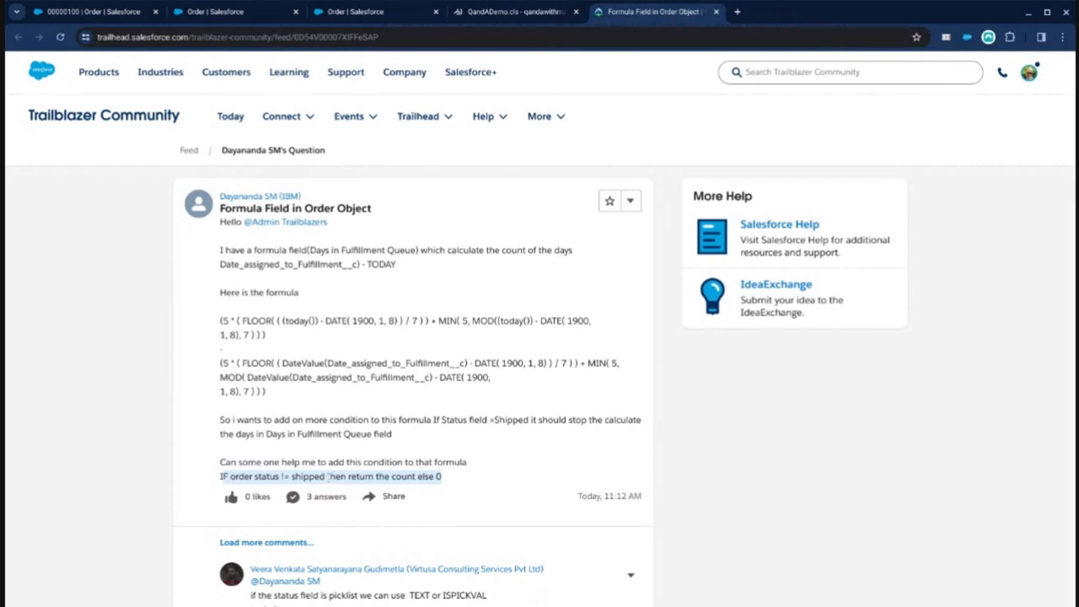
double_click(333, 476)
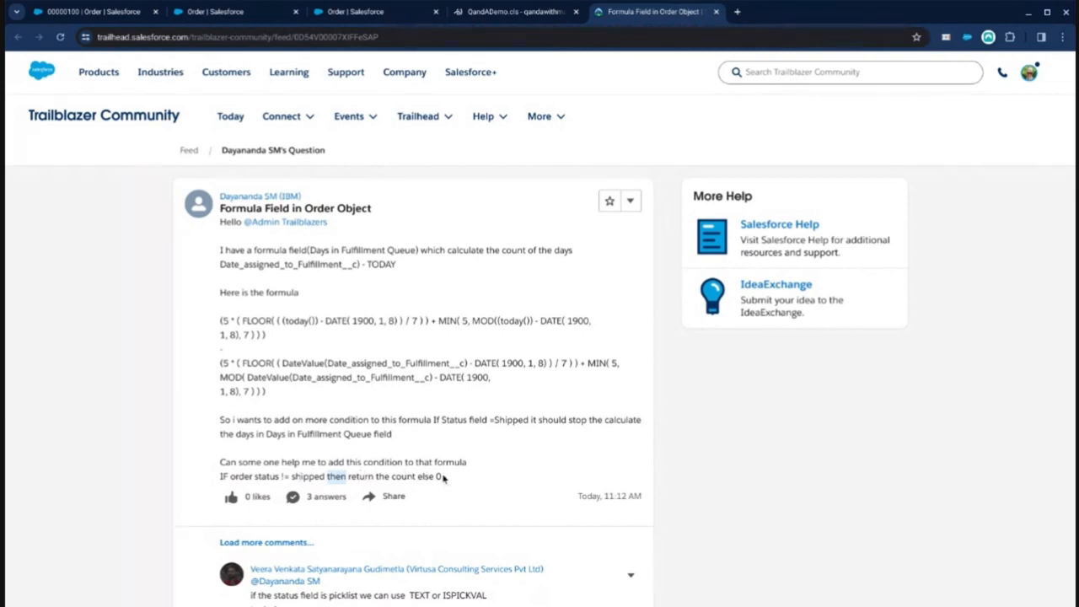
scroll(416, 464, "down", 5)
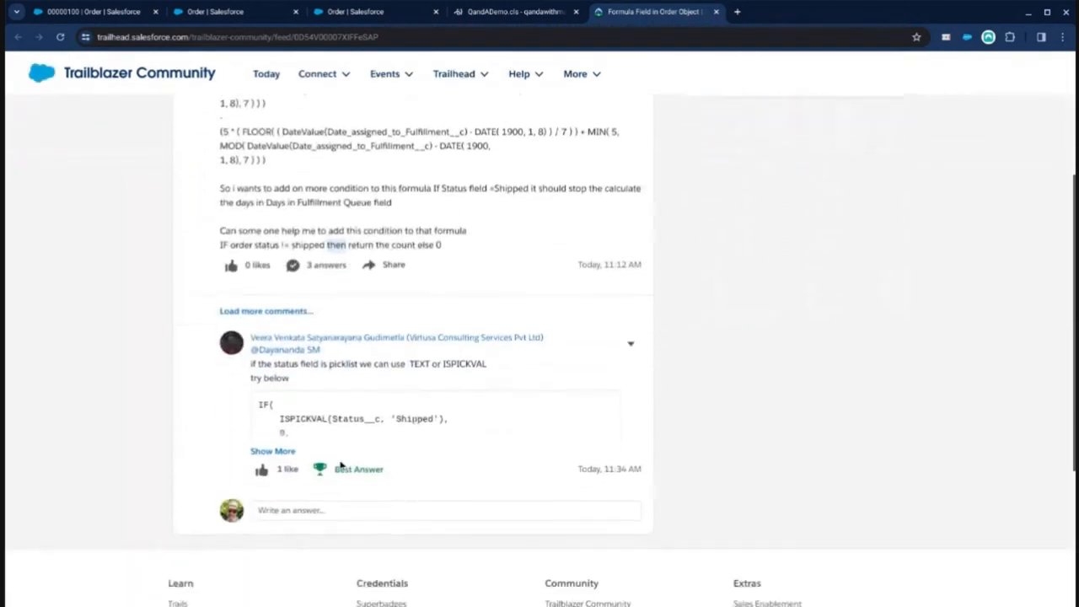
left_click(270, 451)
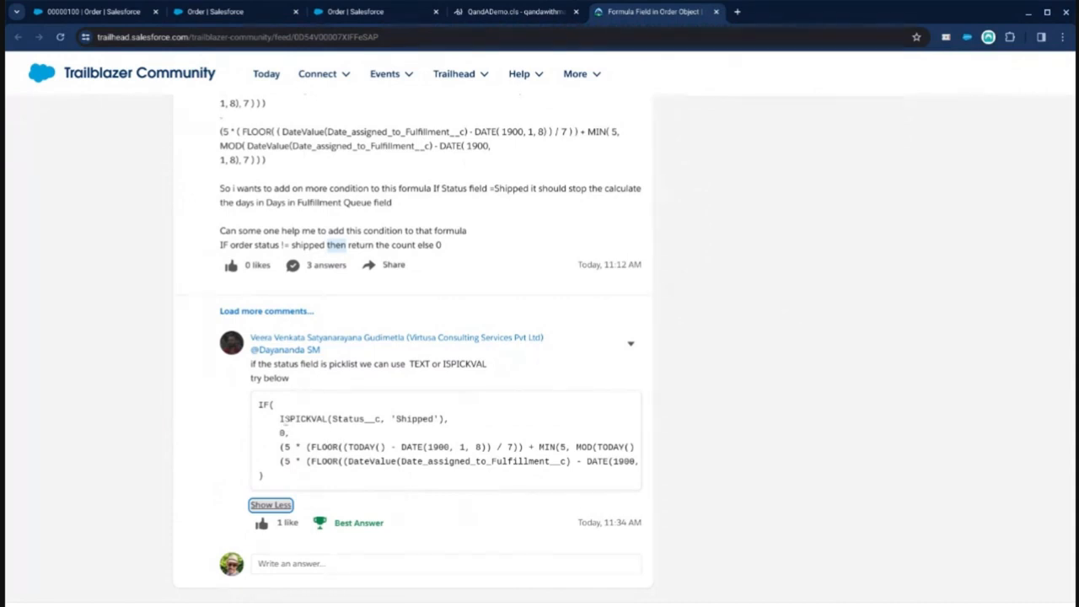
left_click_drag(281, 419, 445, 420)
scroll(252, 427, "up", 1)
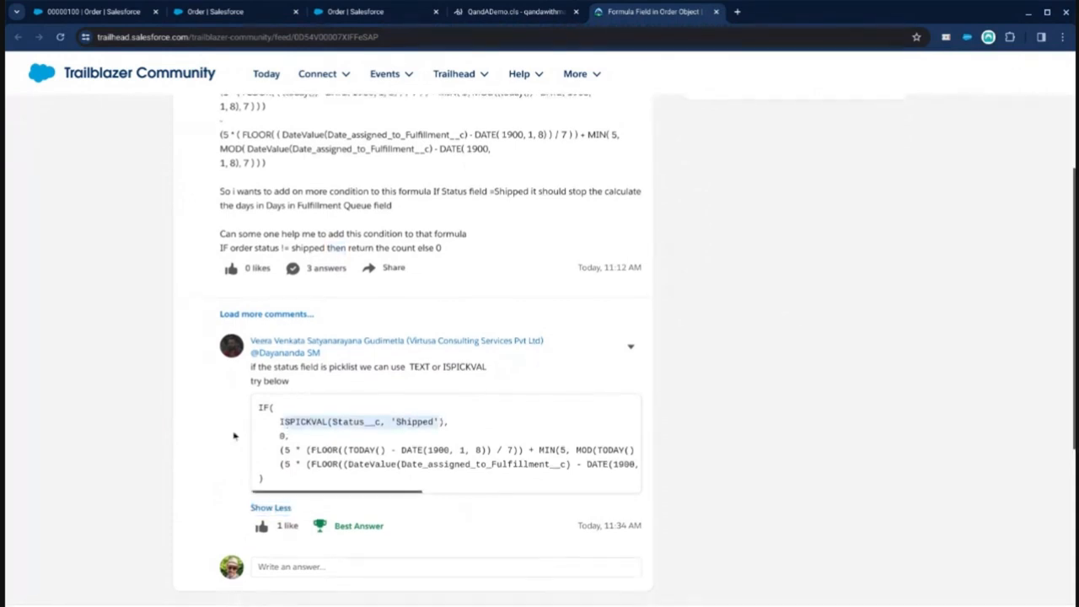
scroll(230, 442, "up", 3)
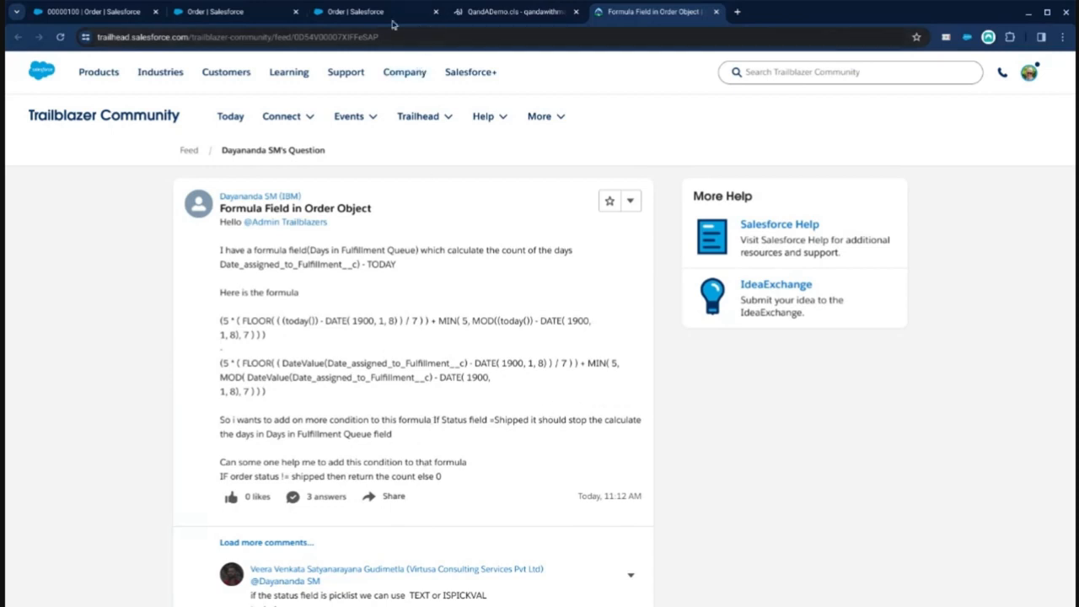
Step: Create a new Date custom field on Order labelled Date Shipped, adding it to the Order Layout
left_click(127, 12)
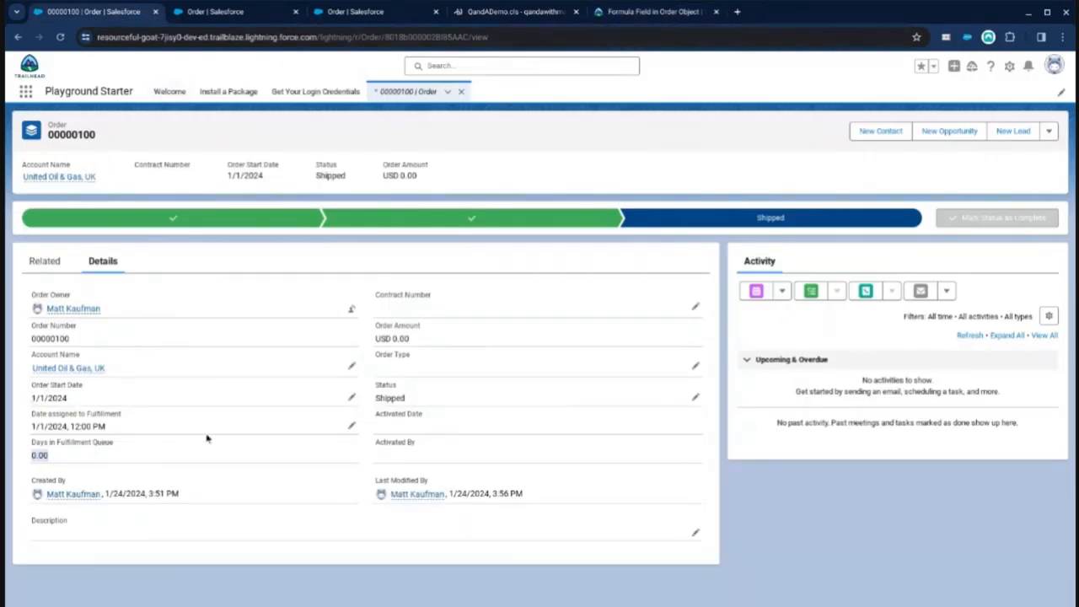
left_click(215, 13)
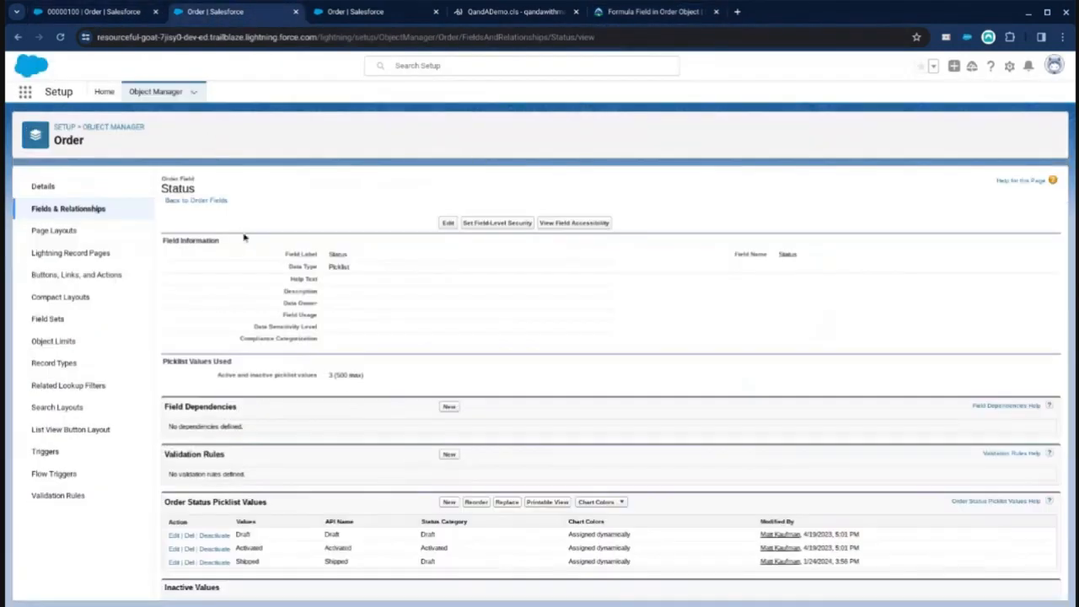
left_click(67, 208)
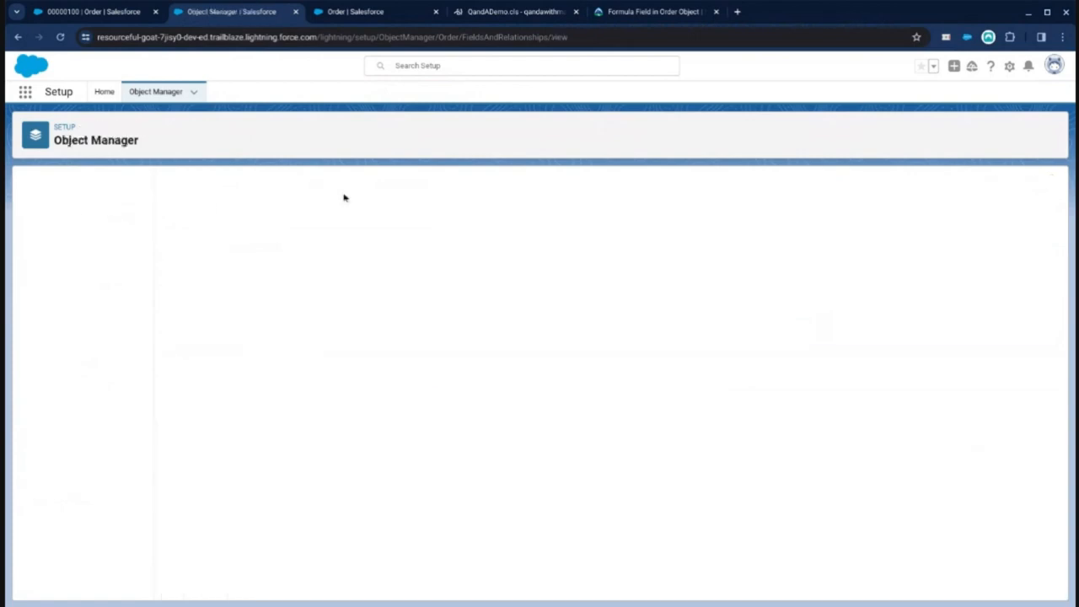
left_click(806, 185)
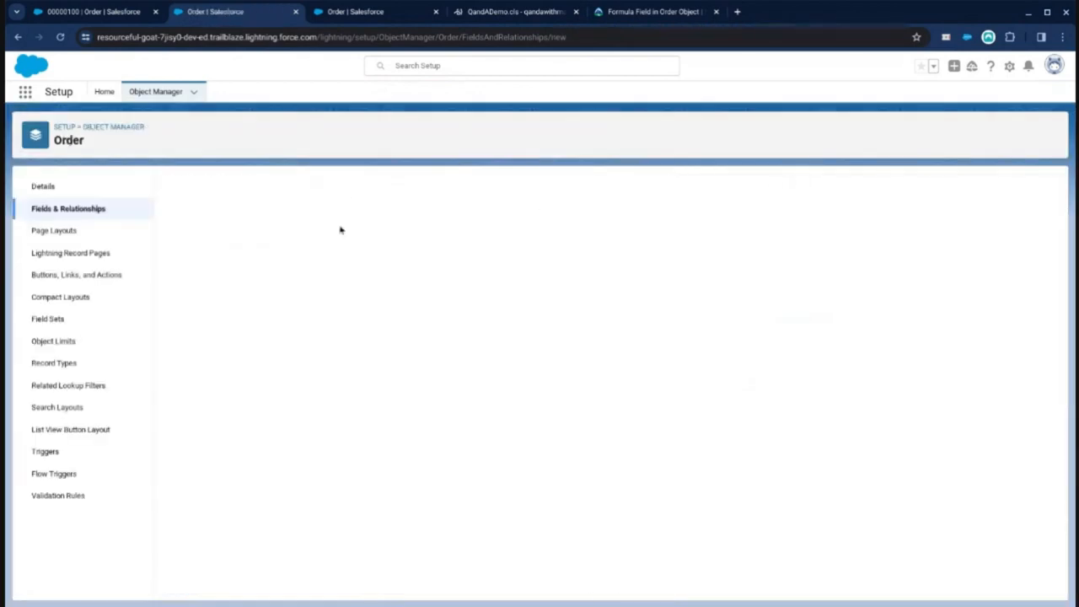
scroll(179, 440, "down", 1)
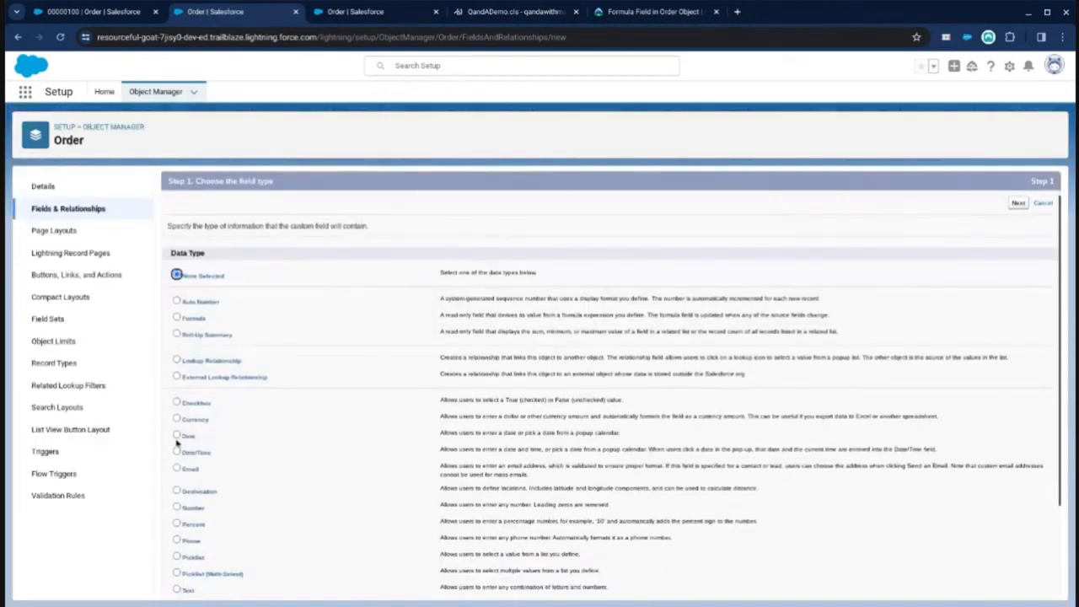
left_click(177, 436)
scroll(179, 436, "up", 1)
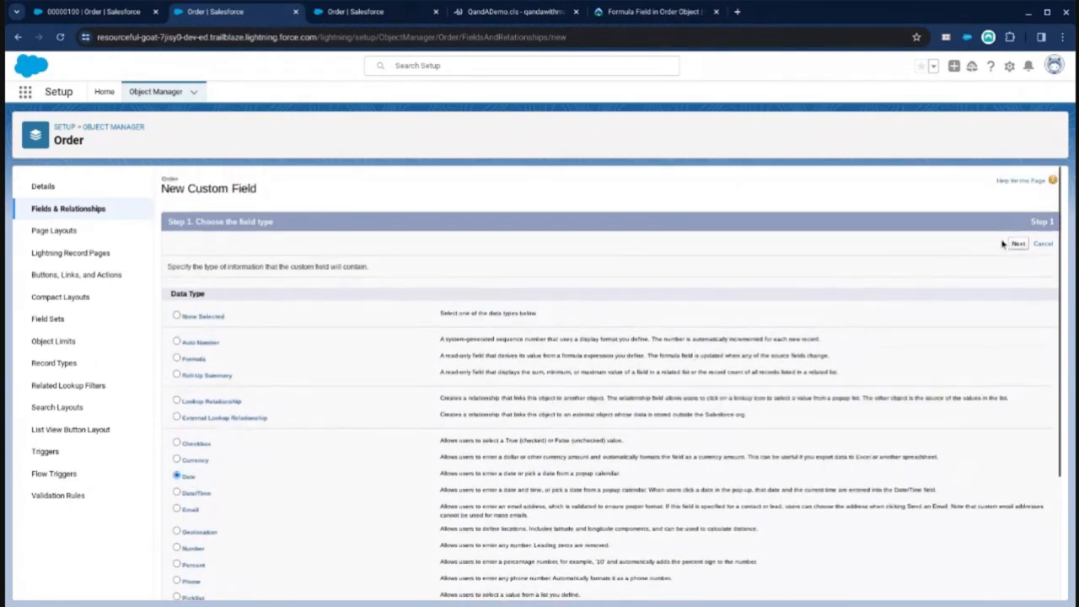
left_click(1019, 244)
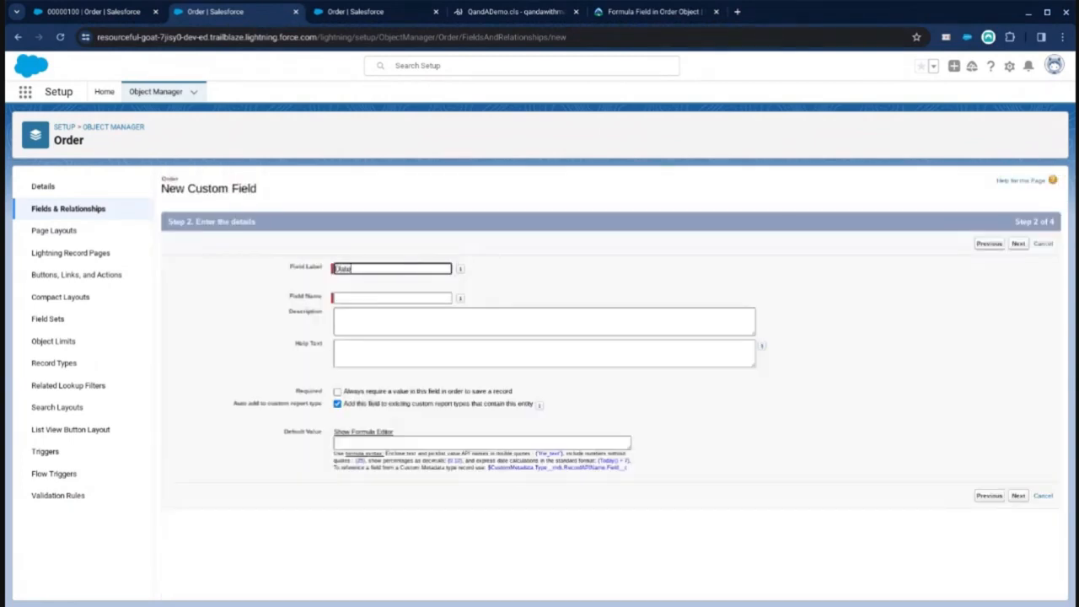
key("Tab")
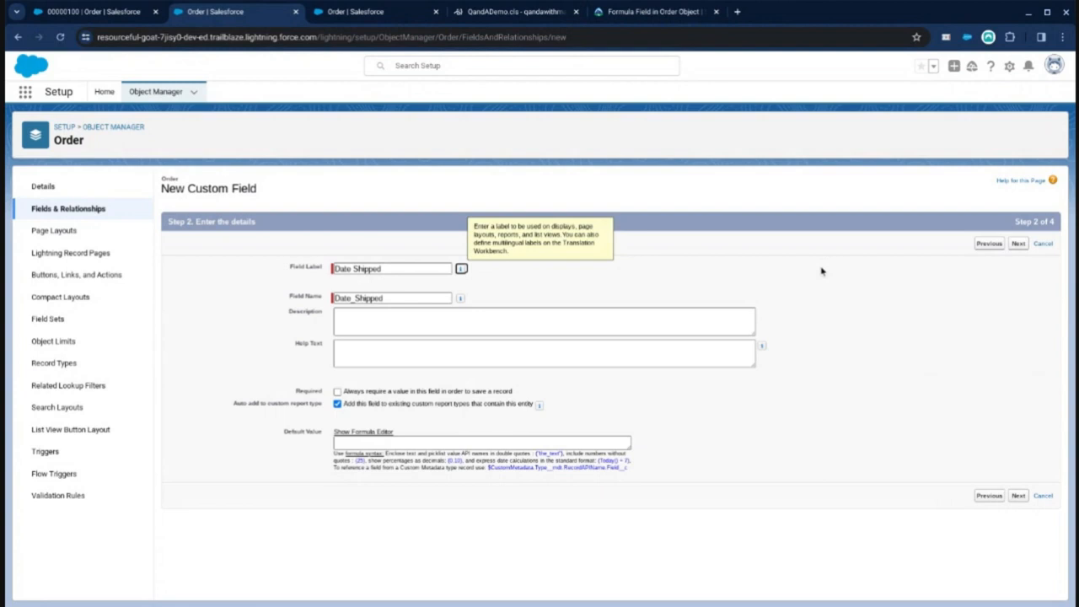
left_click(1019, 245)
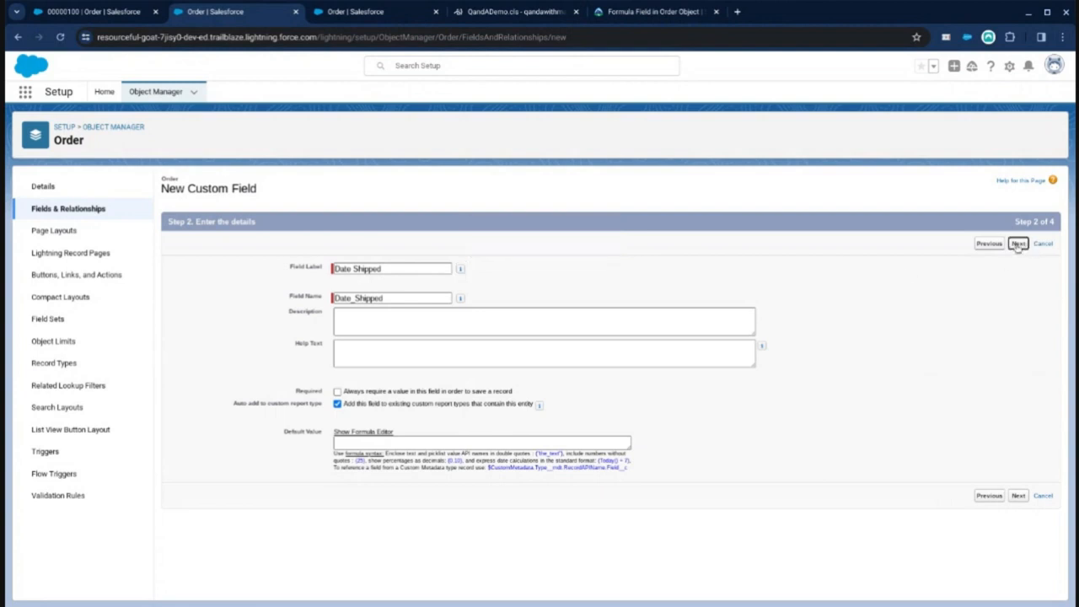
left_click(1019, 244)
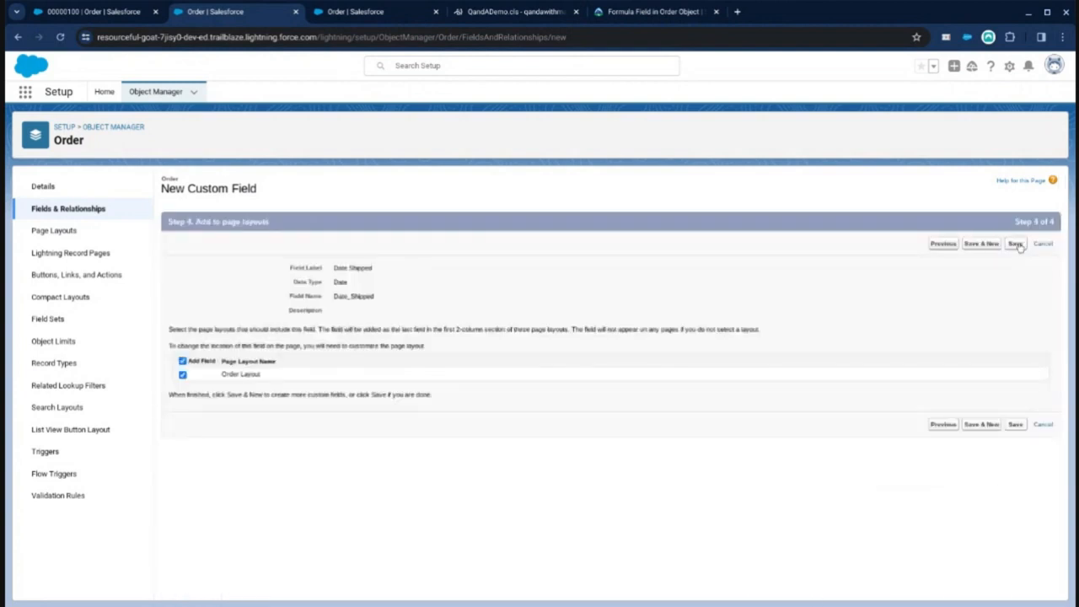
left_click(1017, 245)
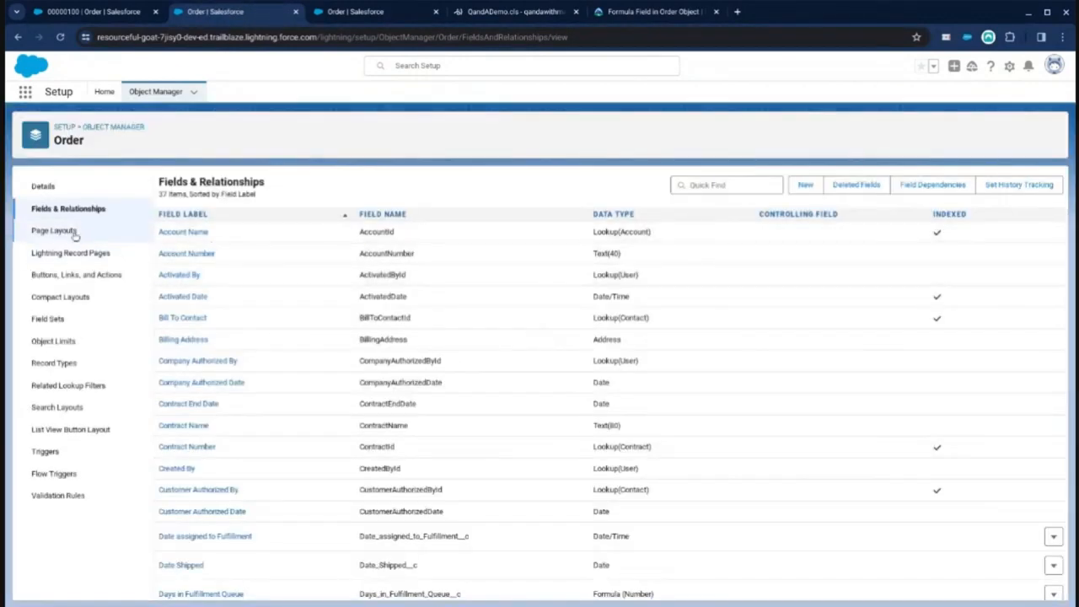
Step: Scroll through the Order fields list in the other Setup tab
left_click(338, 11)
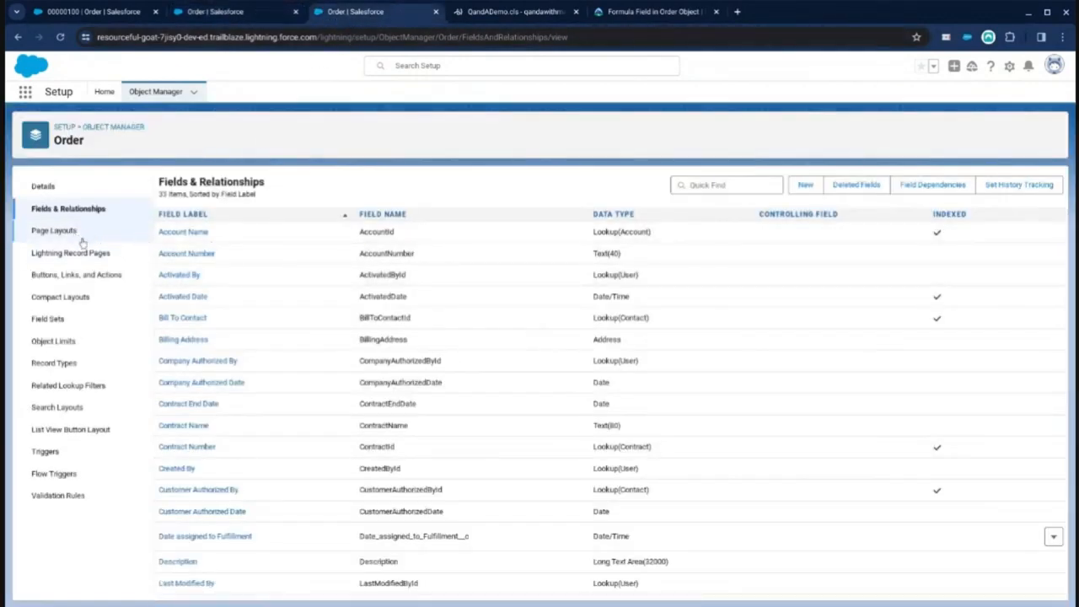
scroll(282, 297, "down", 3)
scroll(281, 297, "down", 3)
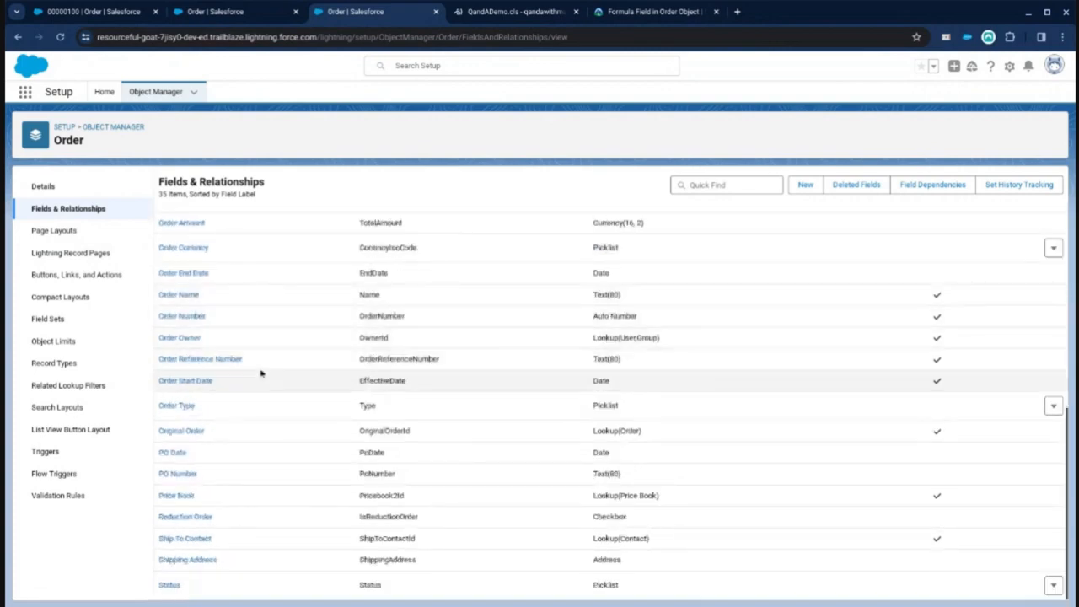
Step: Edit the Days in Fulfillment Queue formula, replacing the 0 result of the IF with a copy of the day-count calculation
scroll(262, 374, "up", 1)
scroll(261, 374, "up", 3)
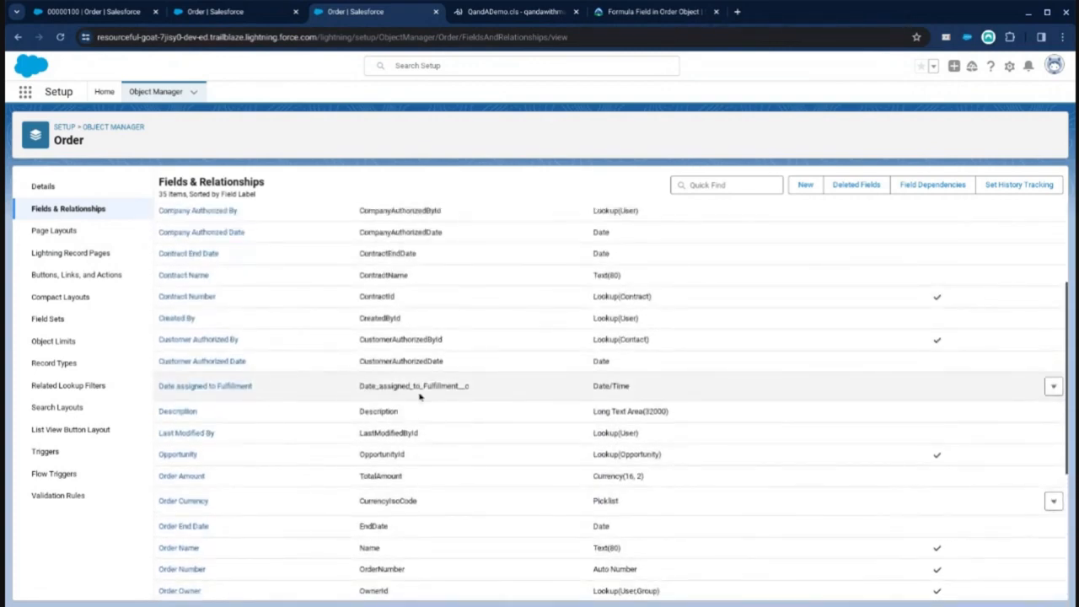
left_click(216, 11)
scroll(212, 346, "down", 3)
left_click(196, 460)
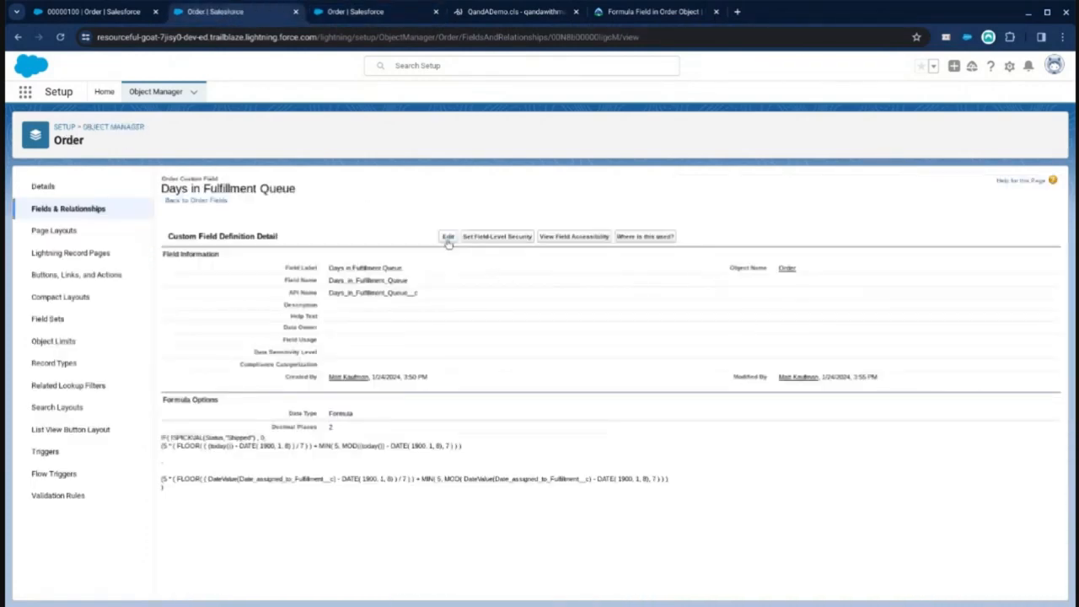
left_click(445, 239)
scroll(220, 448, "down", 3)
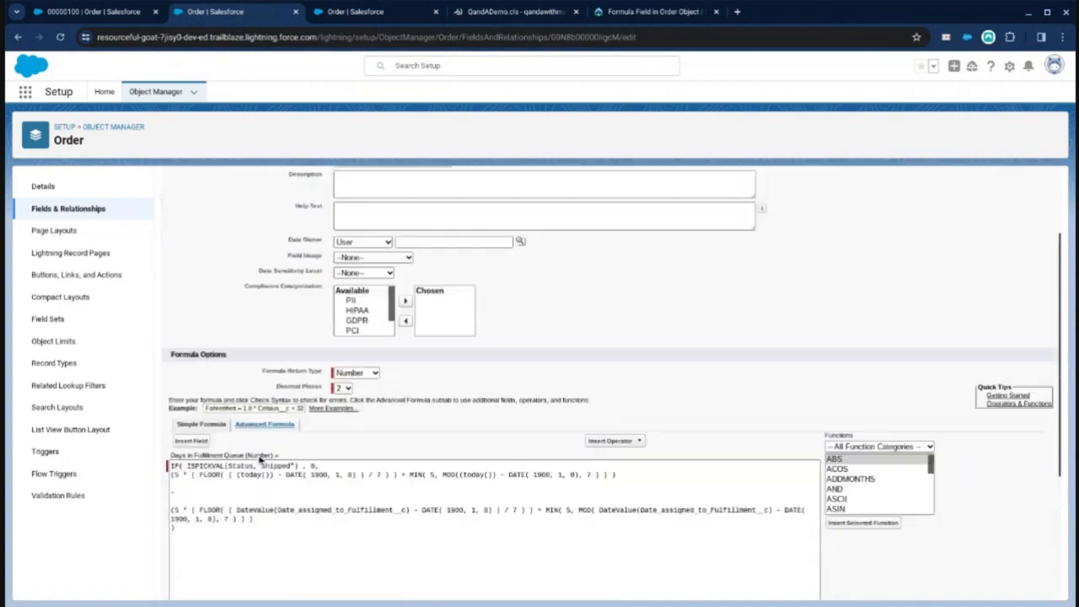
left_click(323, 330)
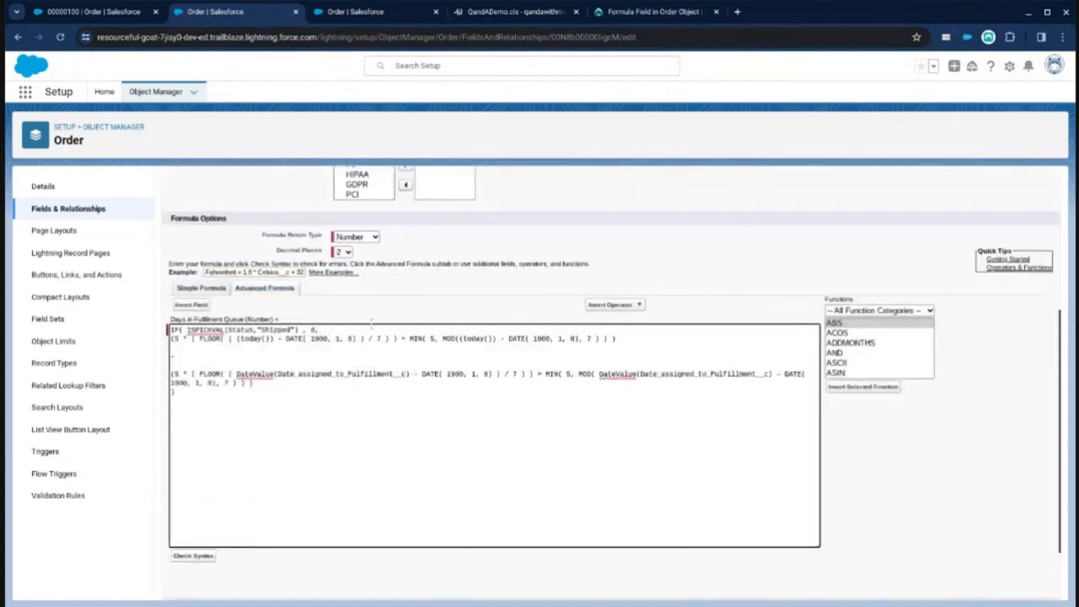
key("BackSpace")
key("BackSpace")
key("Return")
key("Return")
key("Return")
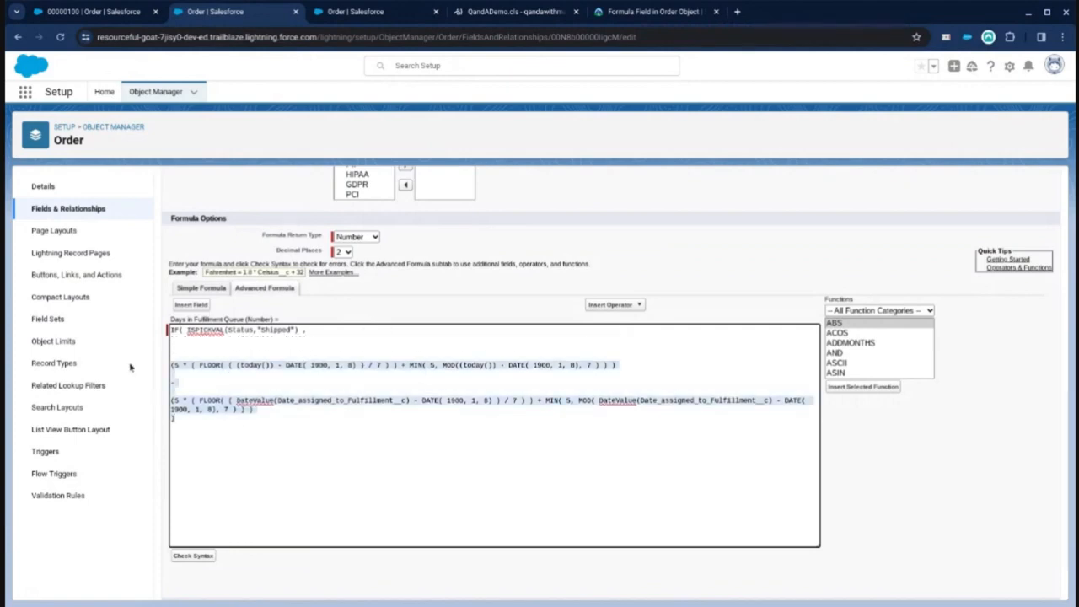
type("(5 * ( FLOOR( ( (today()) - DATE( 1900, 1, 8) ) / 7 ) ) + MIN( 5, MOD((today()) - DATE( 1900, 1, 8), 7 ) ) )    (5 * ( FLOOR( ( DateValue(Date_assigned_to_Fulfillment__c) - DATE( 1900, 1, 8) ) / 7 ) ) + MIN( 5, MOD( DateValue(Date_assigned_to_Fulfillment__c) - DATE( 1900, 1, 8), 7 ) ) ) )")
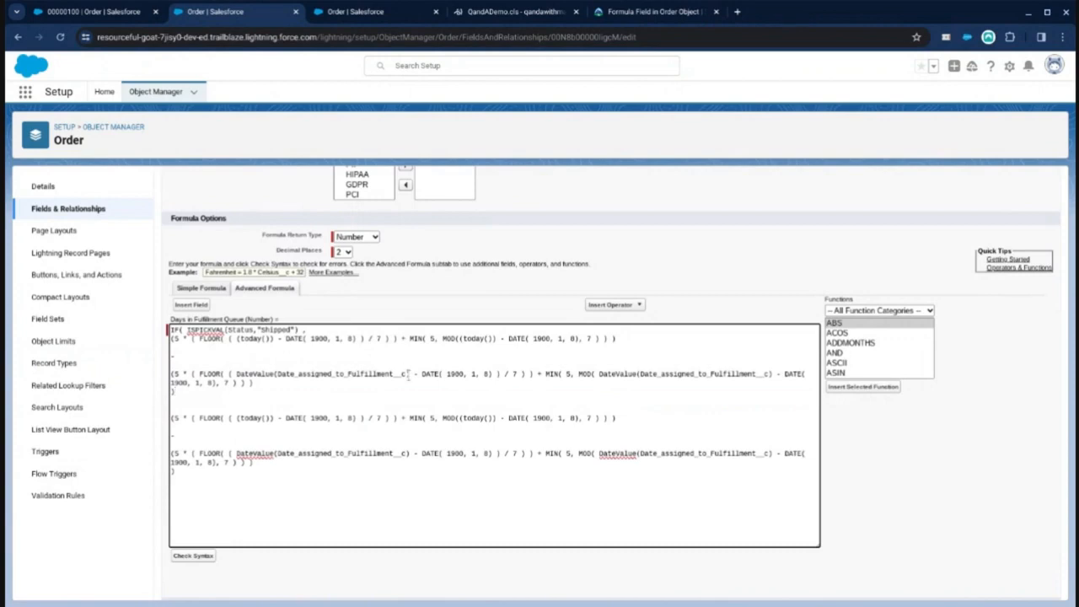
Step: In the first copied calculation, replace both today() references with Date_Shipped__c
key("Return")
type(",")
key("Delete")
double_click(249, 338)
type("Date_Shipped_")
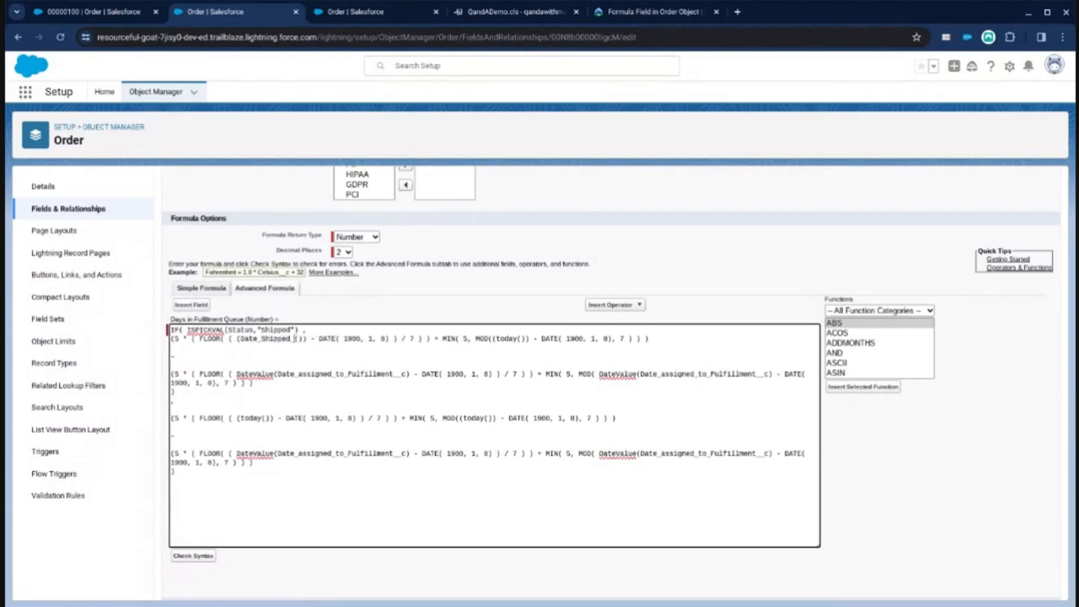
type("_c")
key("Delete")
key("Delete")
double_click(244, 338)
key("ctrl+c")
double_click(506, 339)
key("Delete")
key("Delete")
key("Delete")
key("ctrl+v")
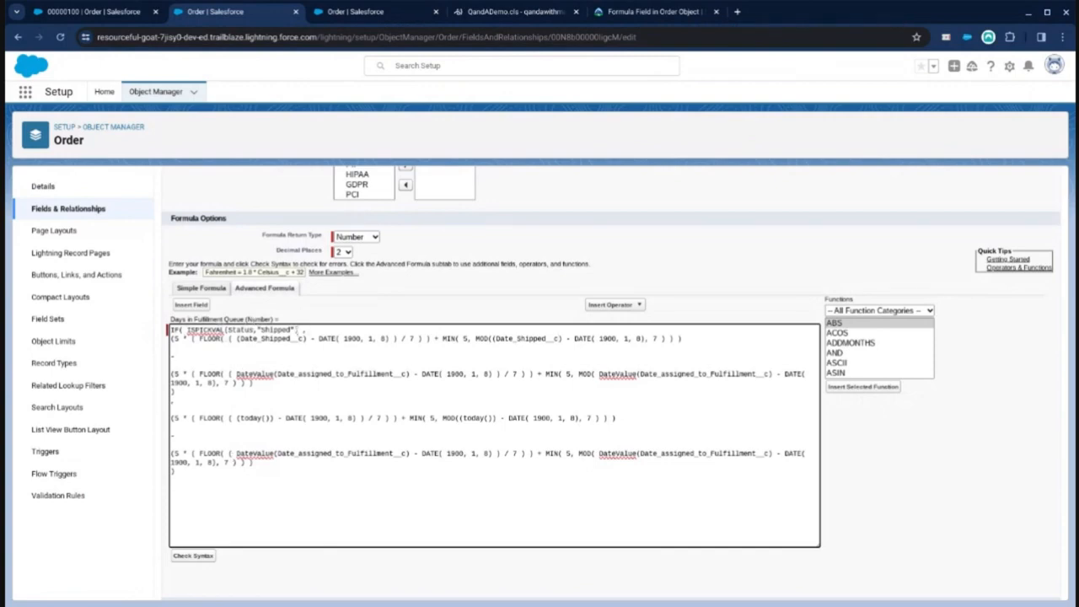
Step: Change the IF condition to NOT(ISBLANK(Date_Shipped__c))
left_click_drag(245, 330, 189, 329)
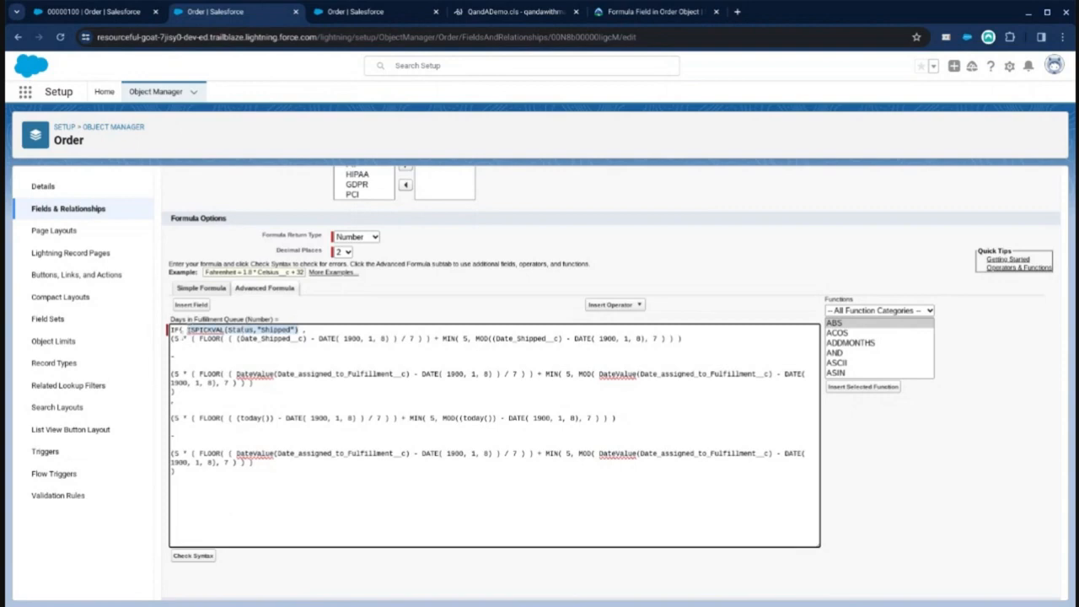
type("IF( ISBLANK(")
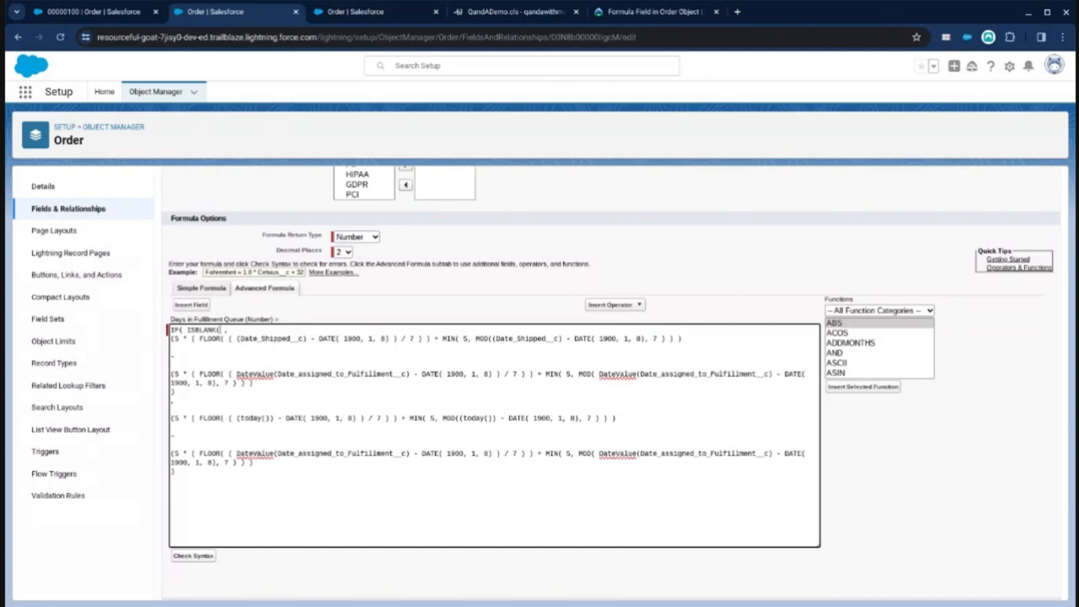
key("ctrl+v")
left_click(186, 330)
type("NOT(")
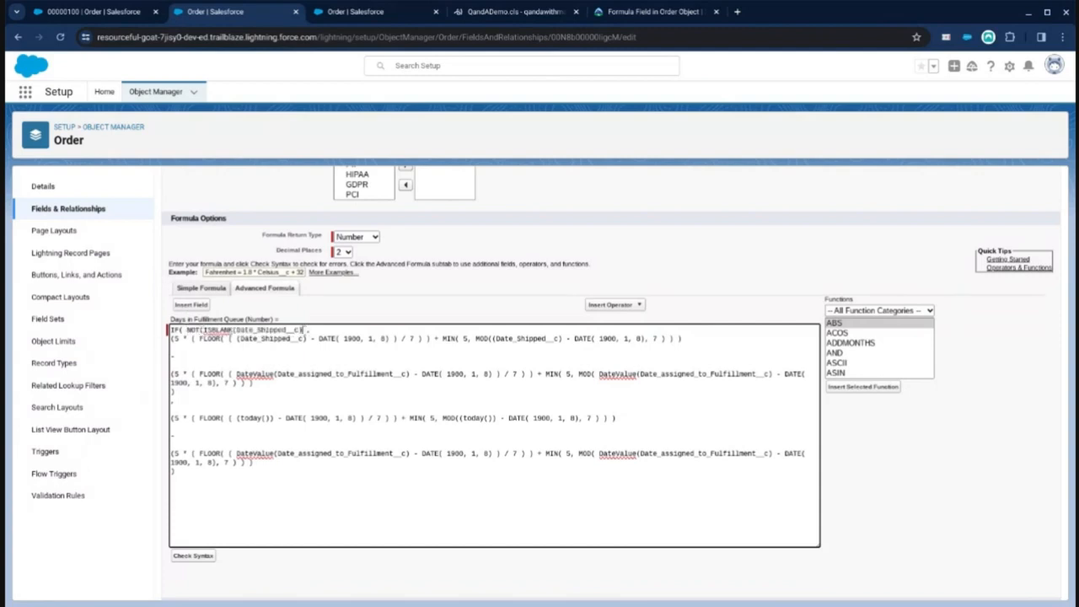
Step: Save the edited Days in Fulfillment Queue formula field
scroll(382, 331, "up", 3)
left_click(443, 216)
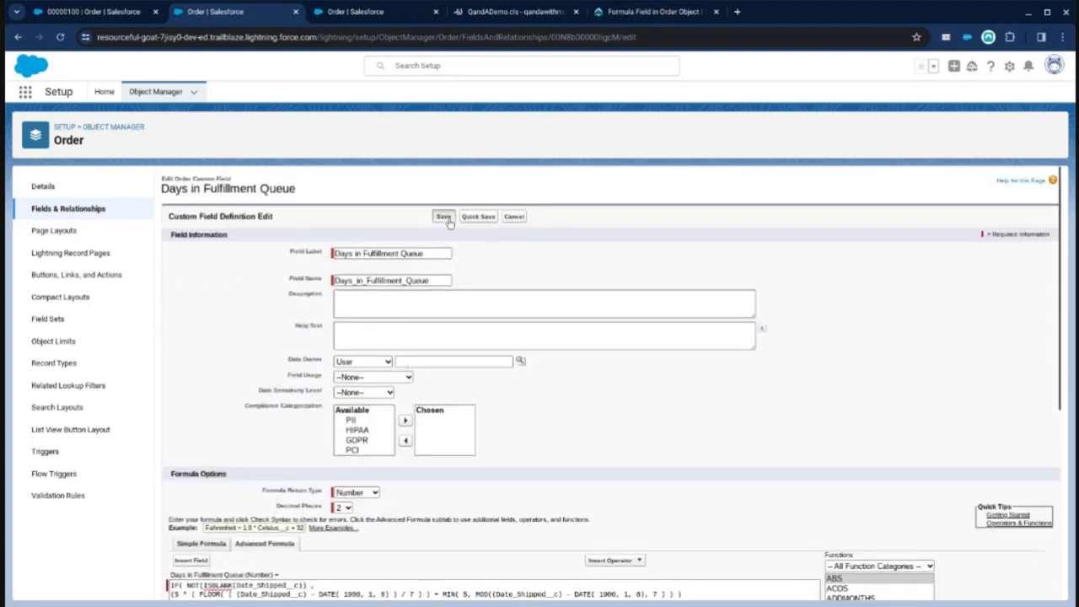
scroll(337, 295, "down", 4)
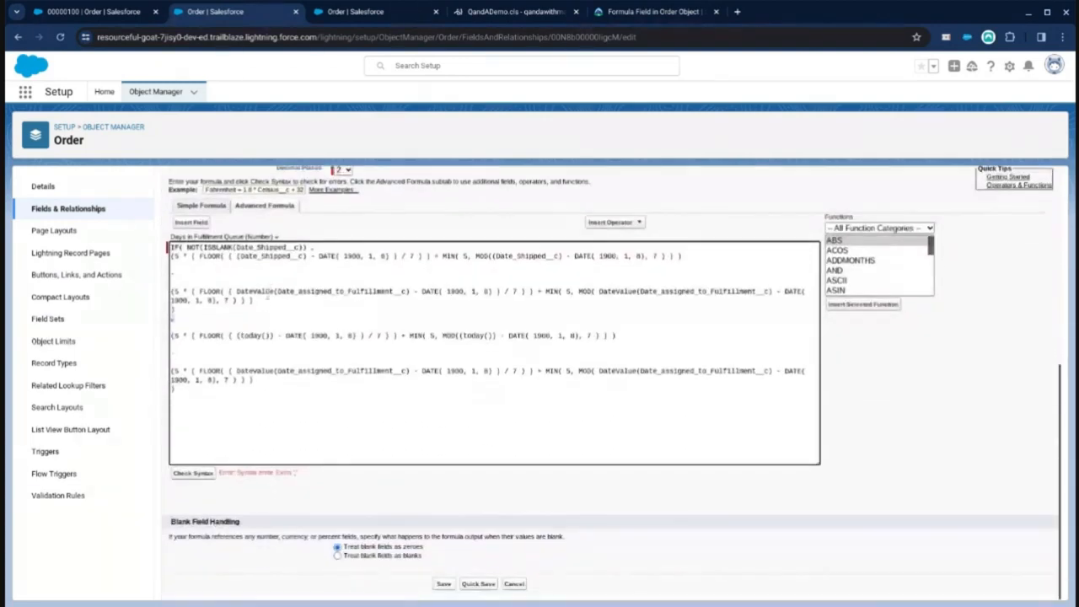
scroll(301, 337, "up", 1)
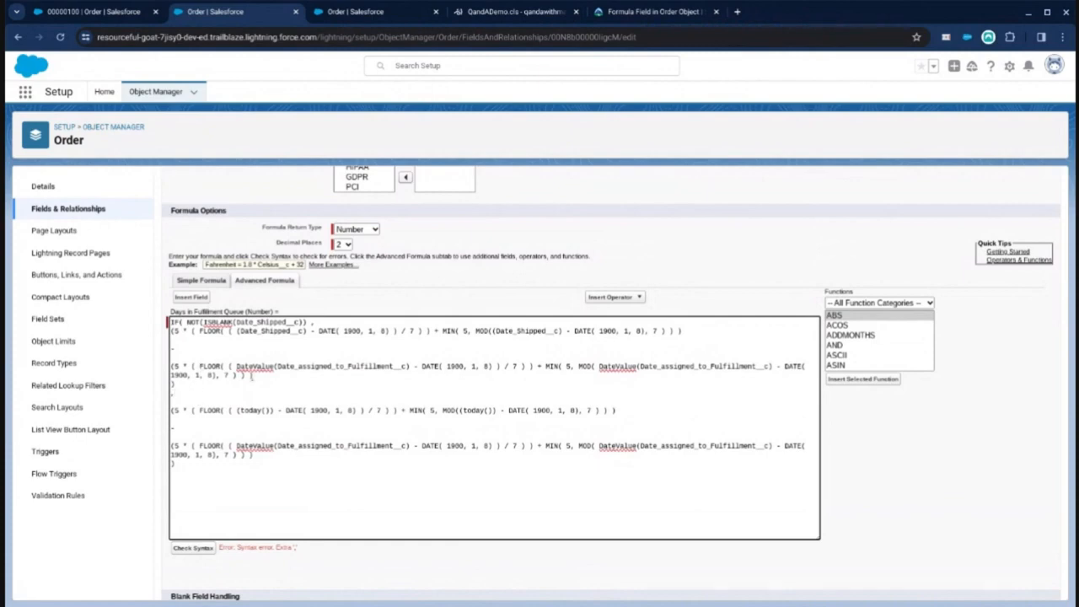
scroll(417, 266, "up", 5)
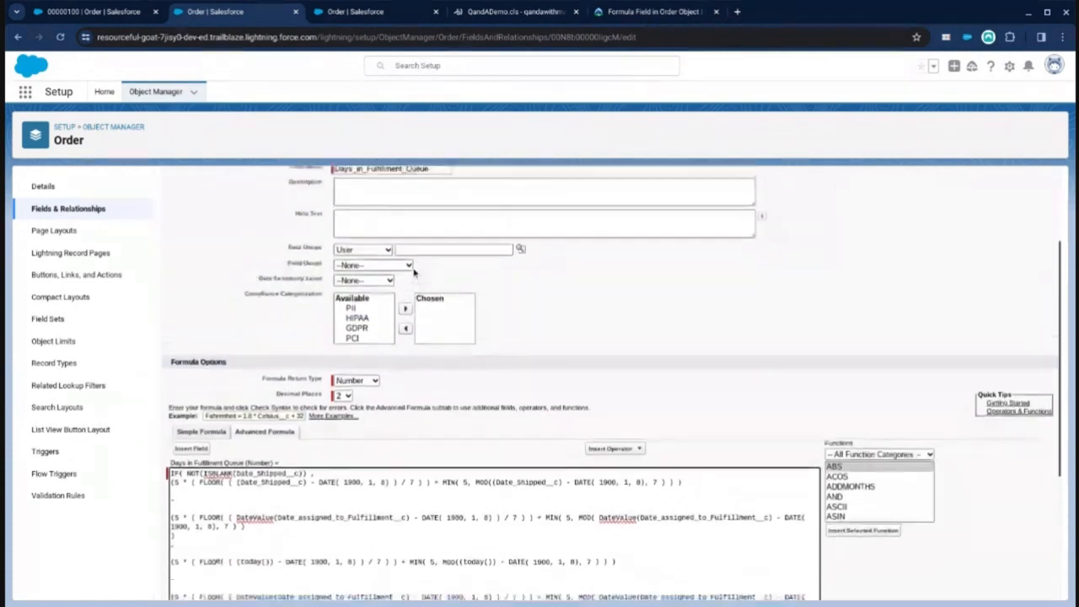
left_click(480, 216)
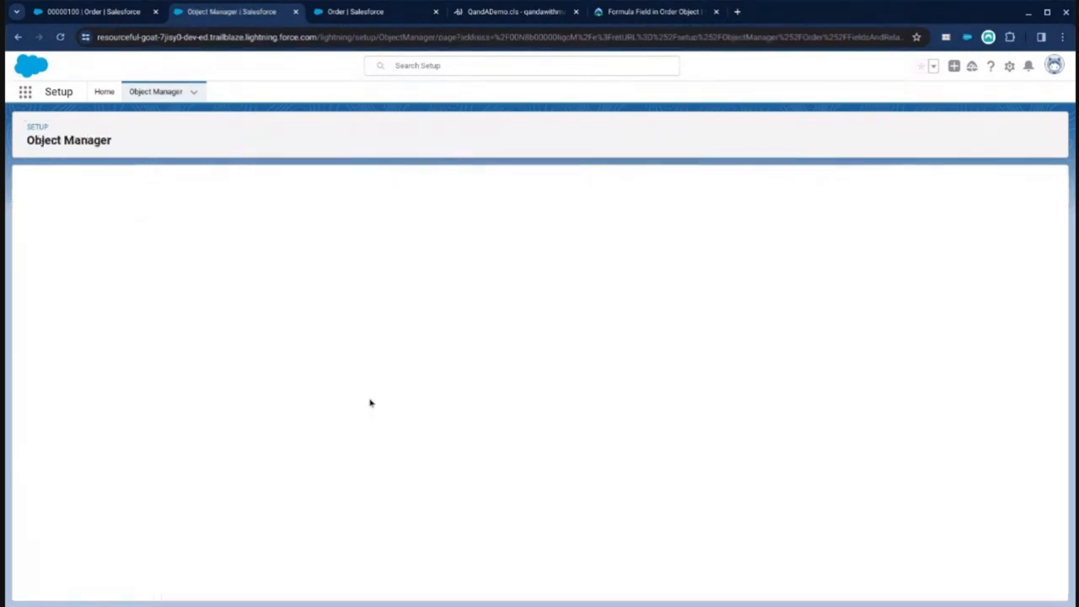
scroll(364, 421, "down", 4)
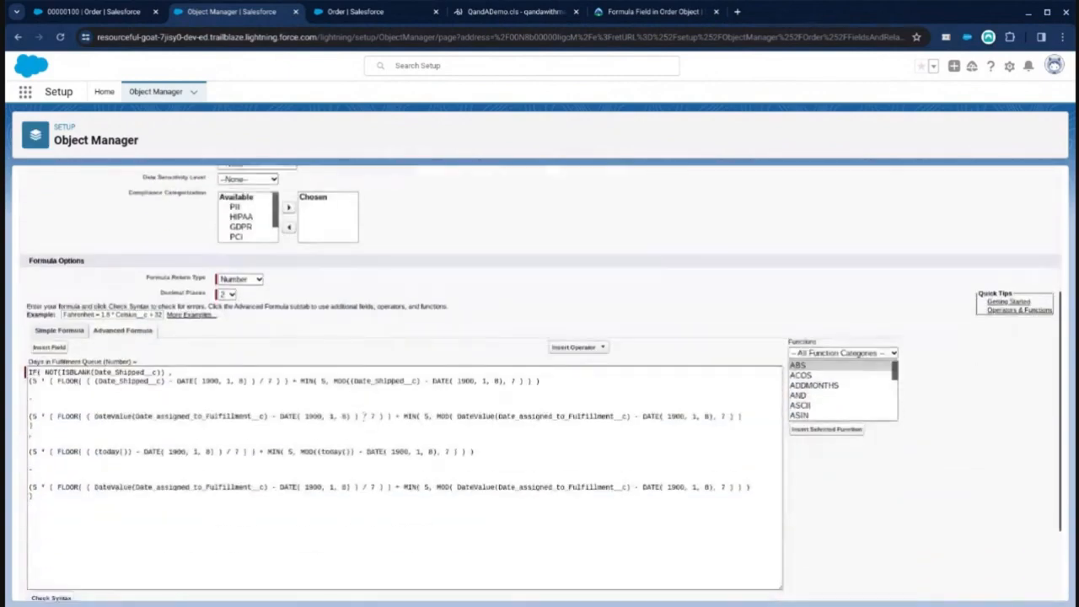
scroll(141, 517, "up", 1)
scroll(111, 505, "up", 4)
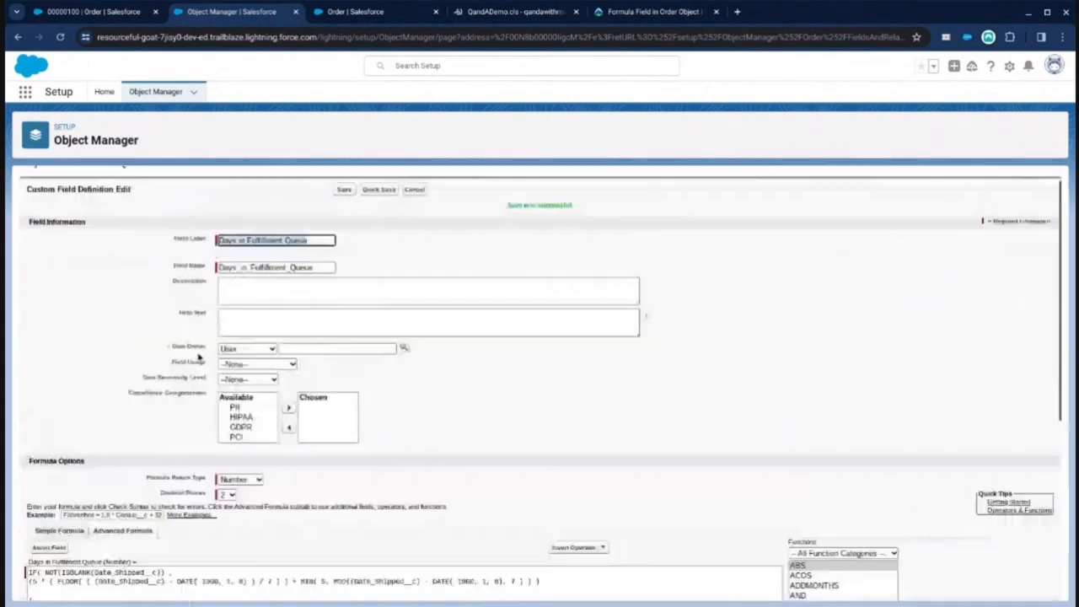
Step: On the order record, set Date Shipped to 1/24/2024 and save the order
left_click(119, 11)
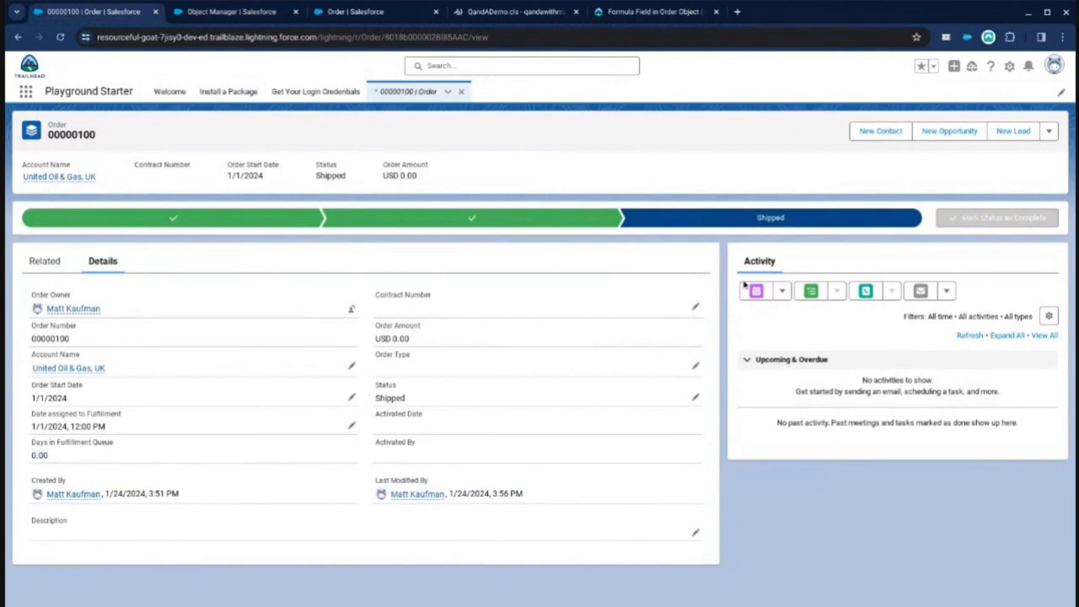
left_click(1049, 132)
left_click(1015, 151)
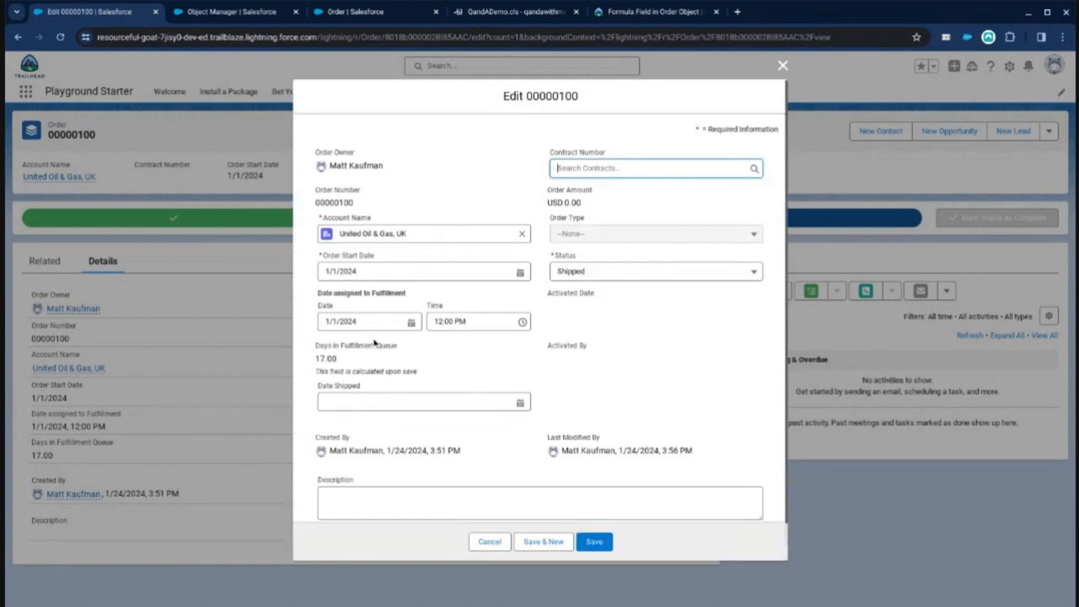
left_click(368, 401)
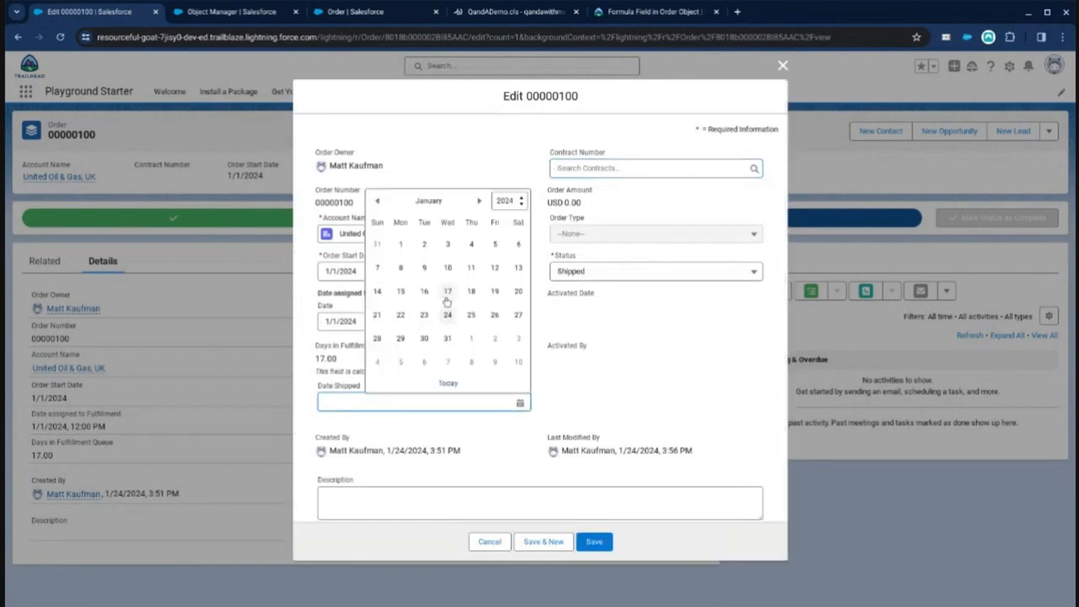
left_click(448, 316)
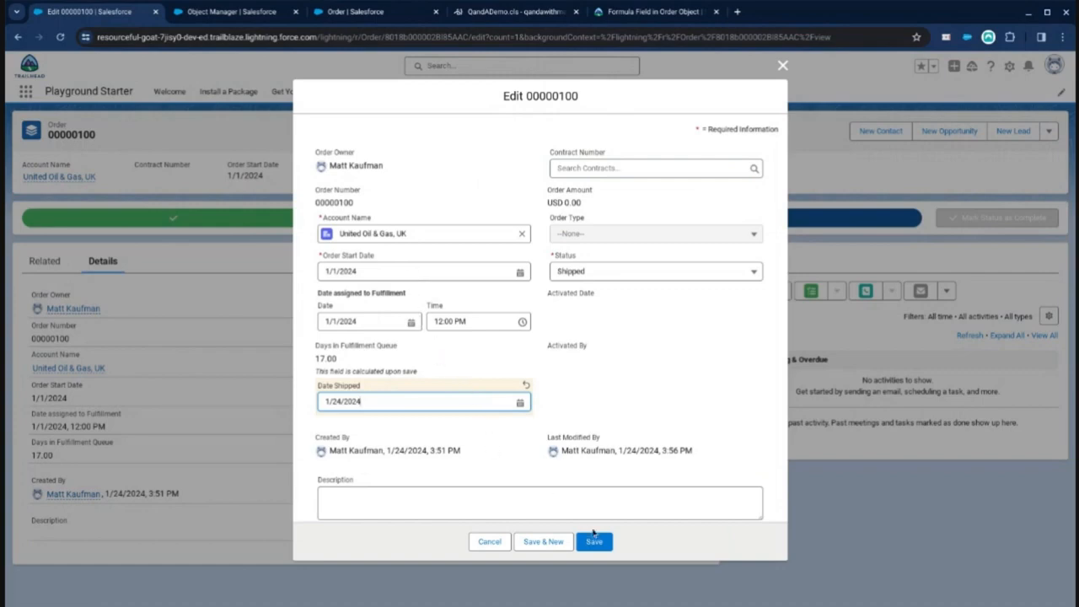
left_click(595, 542)
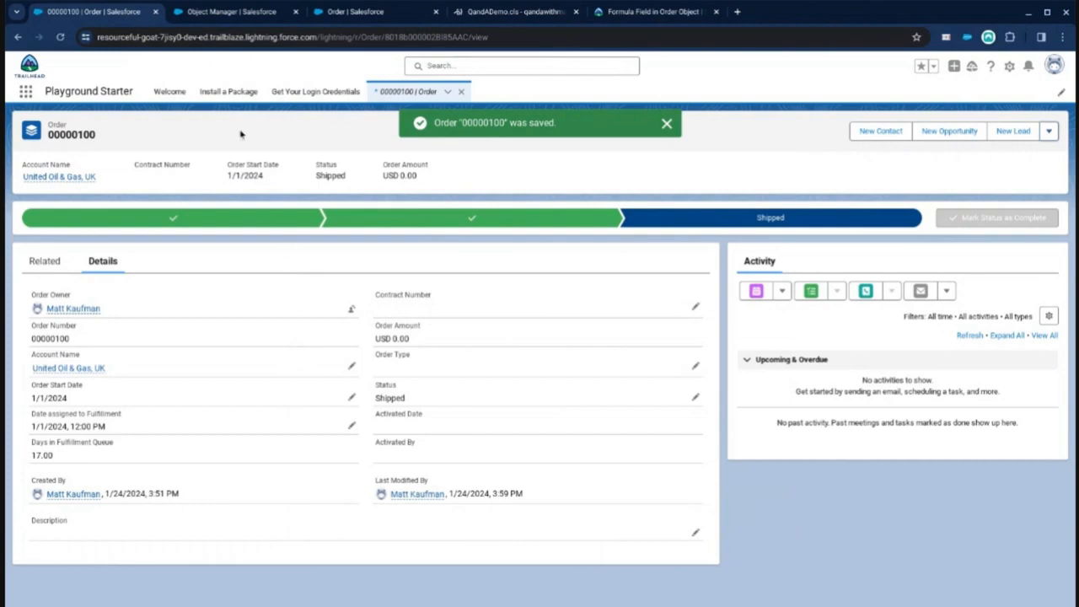
Step: Reload the order record, switch the display density to Compact, and return to its details
left_click(60, 37)
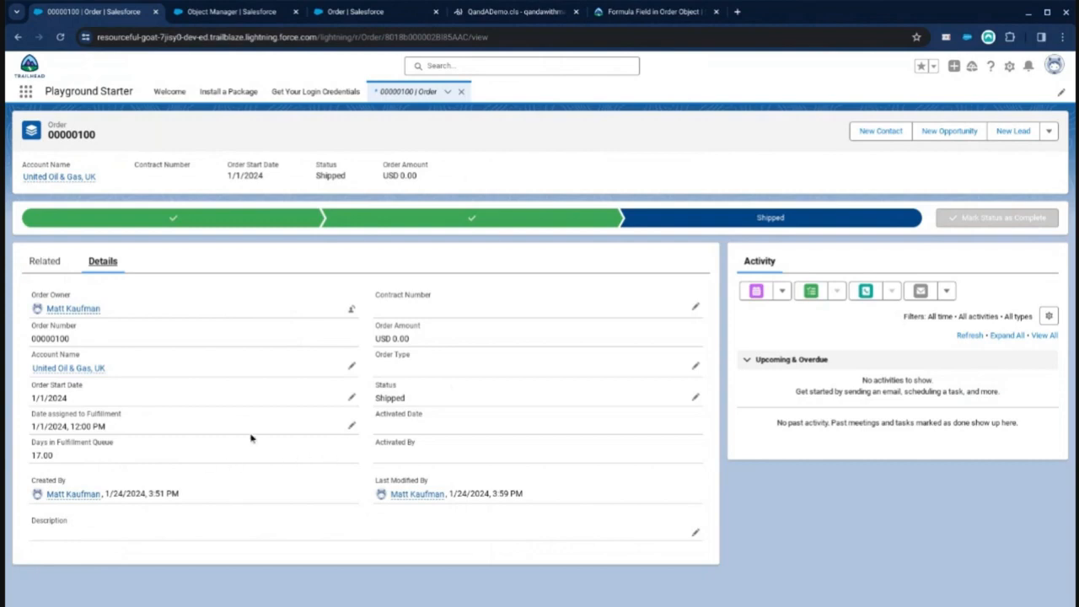
left_click(1054, 65)
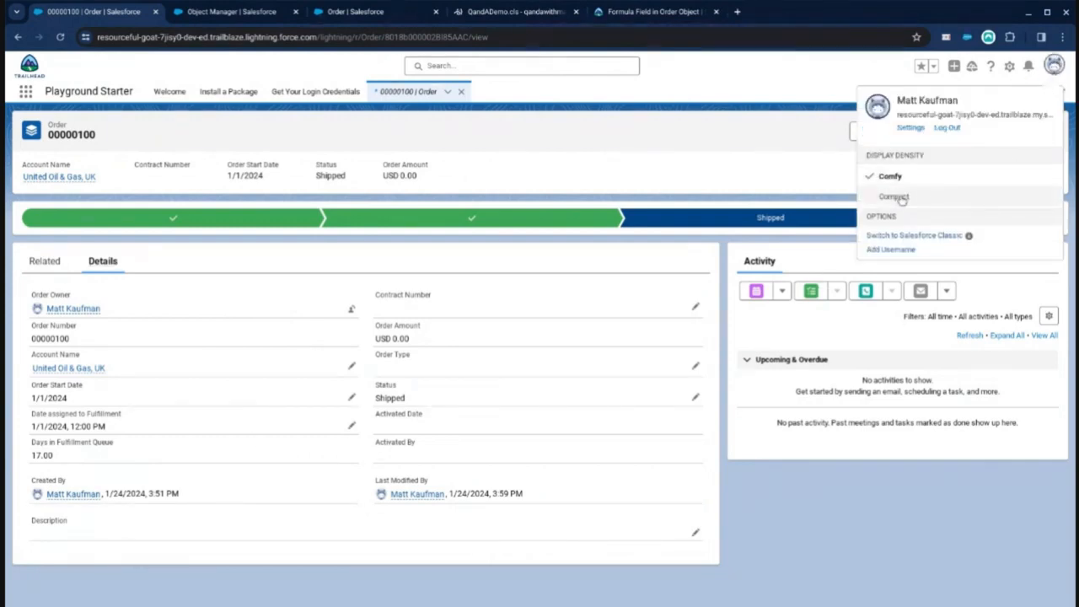
left_click(896, 197)
left_click(687, 354)
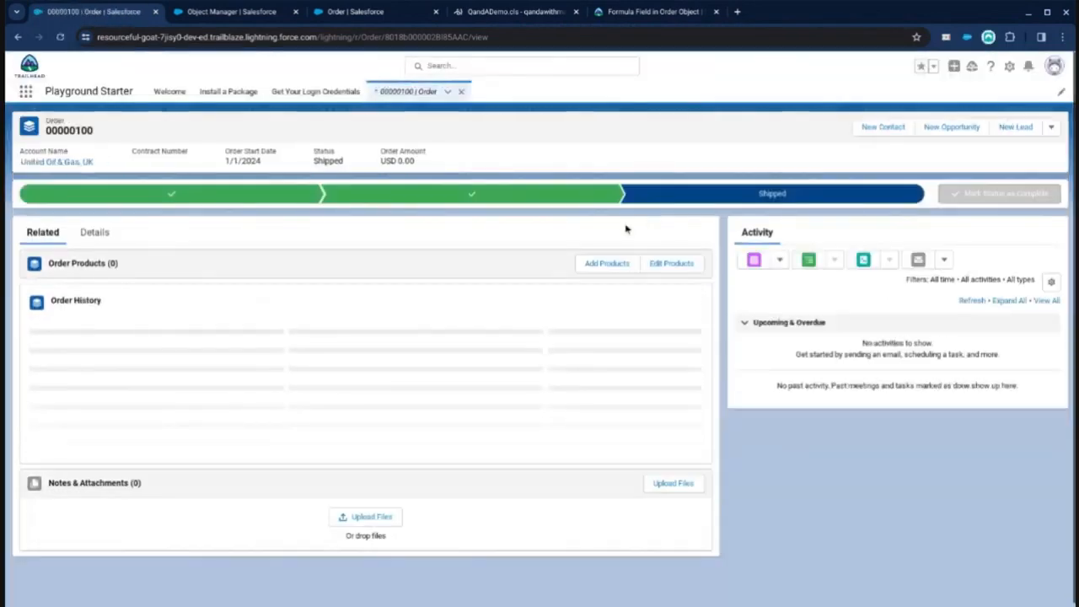
left_click(94, 232)
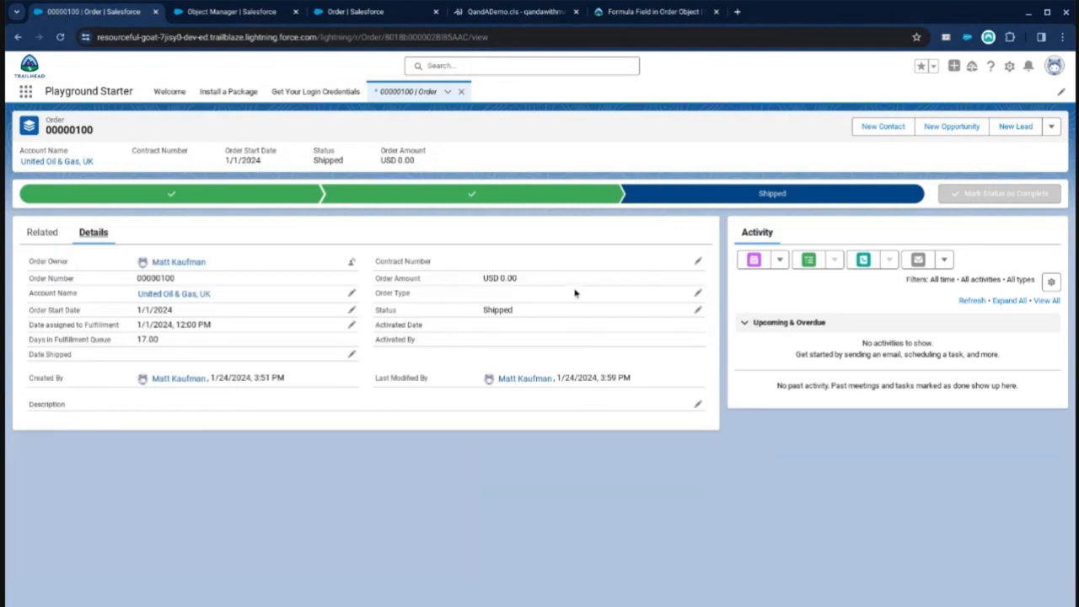
Step: Edit the order's Date Shipped inline to 1/23/2024 and save
left_click(351, 354)
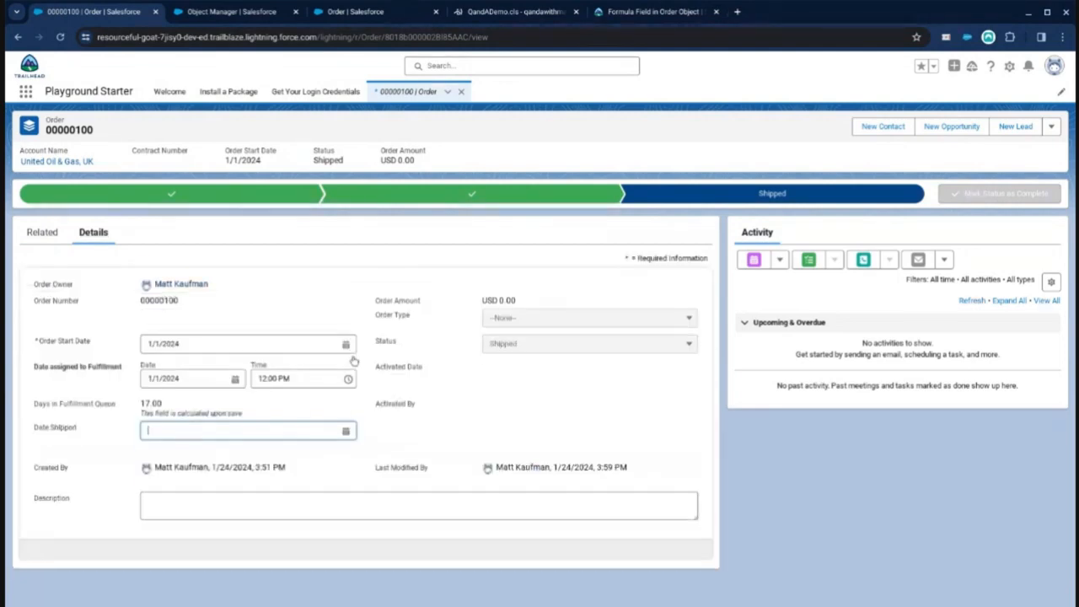
left_click(332, 441)
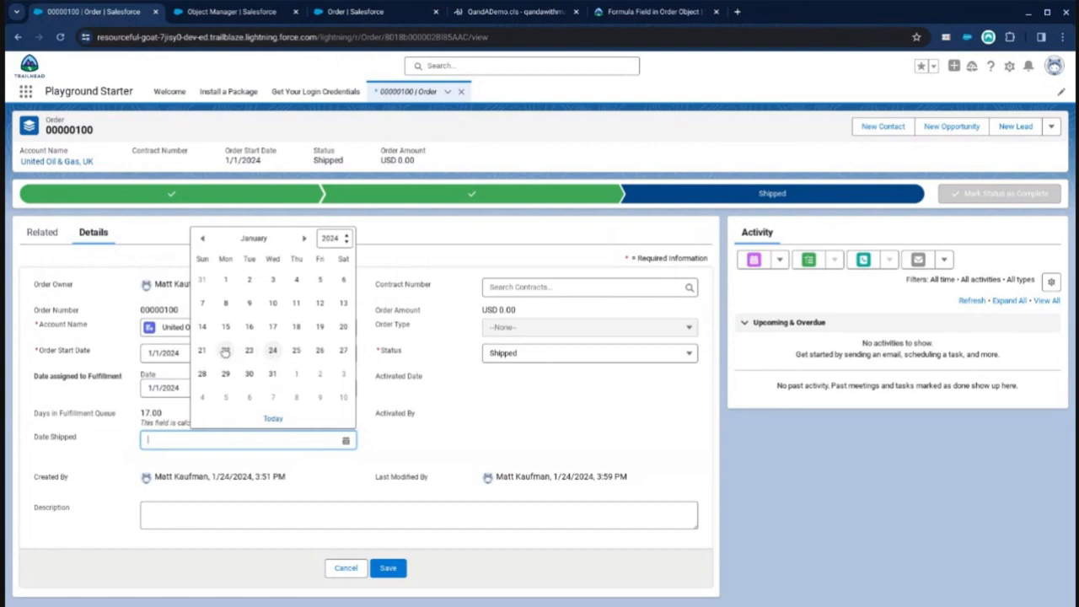
left_click(249, 351)
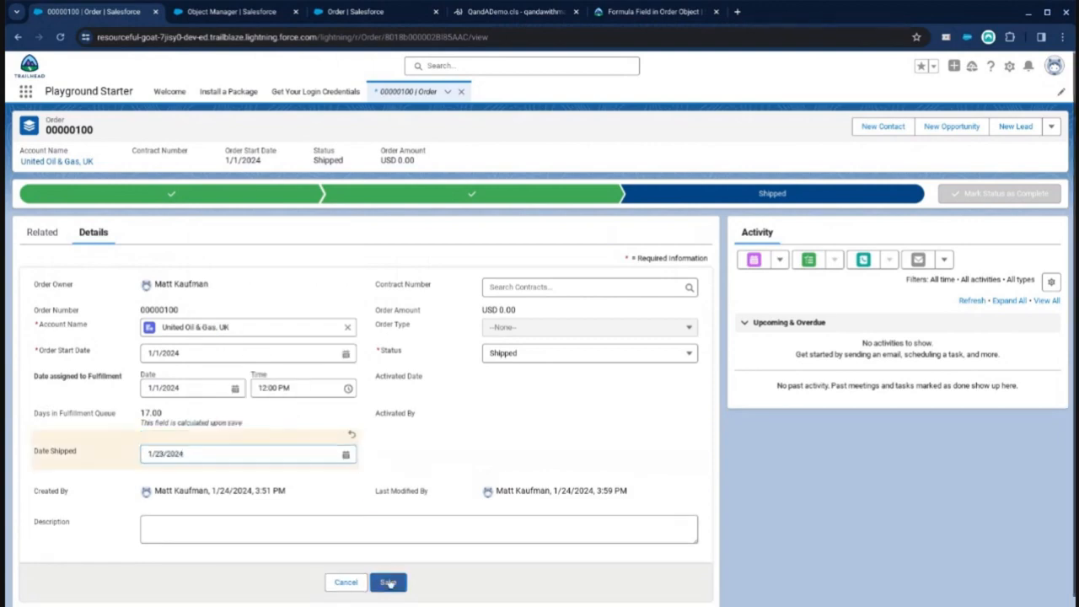
left_click(387, 583)
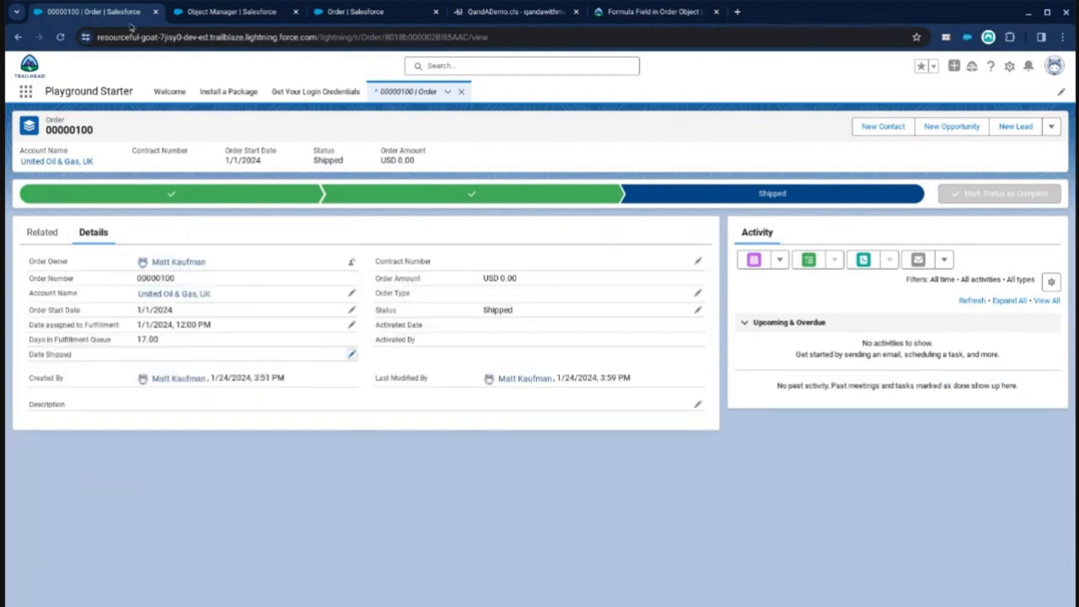
Step: Reload the order and, in its full edit dialog, set Date Shipped to 1/23/2024 and save
left_click(60, 36)
left_click(1051, 126)
left_click(1019, 151)
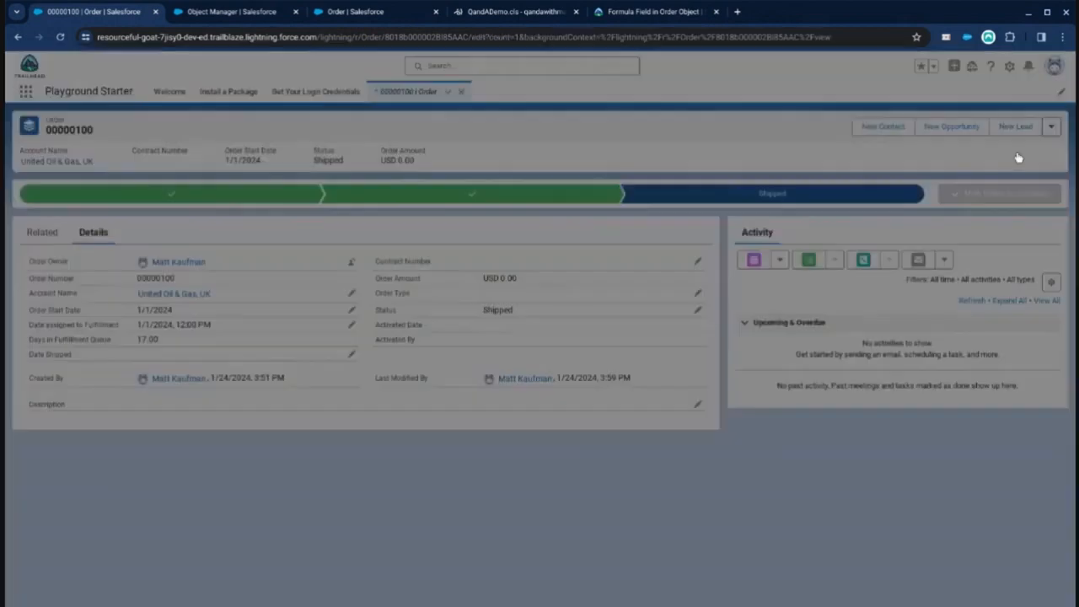
left_click(471, 360)
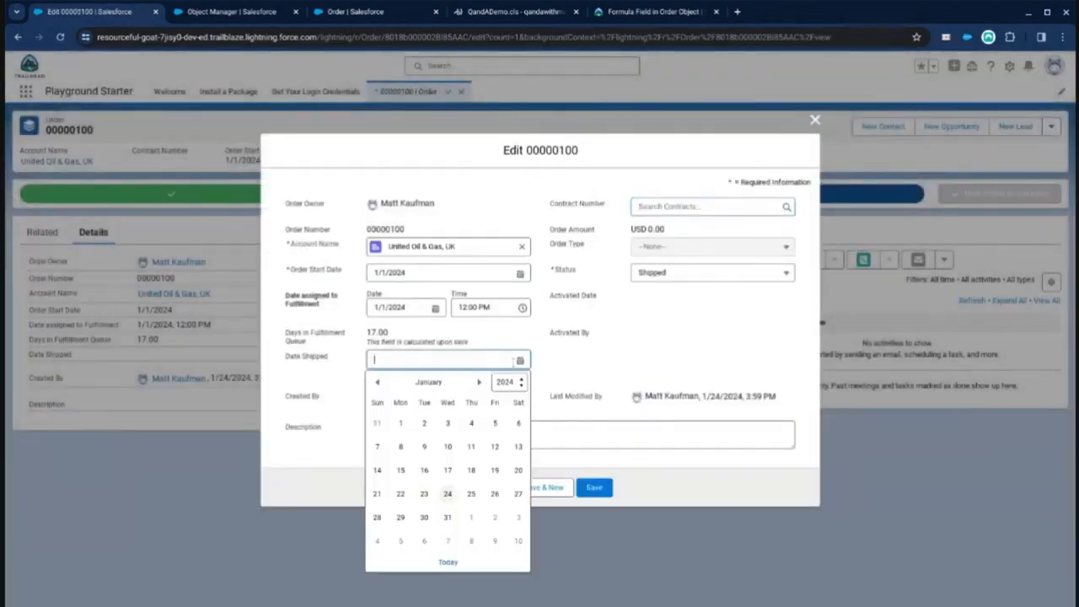
left_click(423, 494)
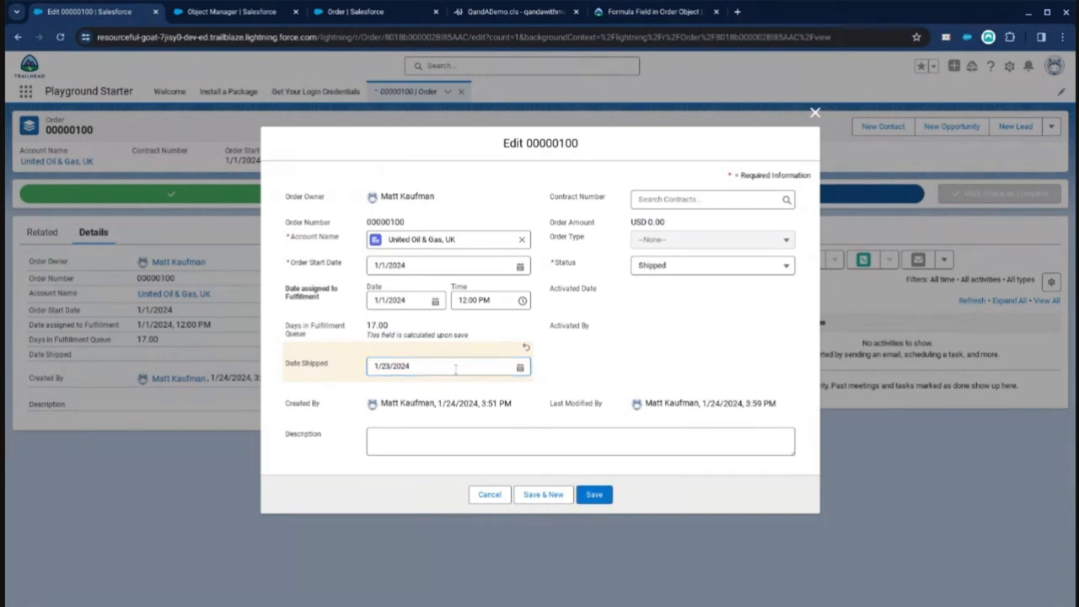
left_click(594, 495)
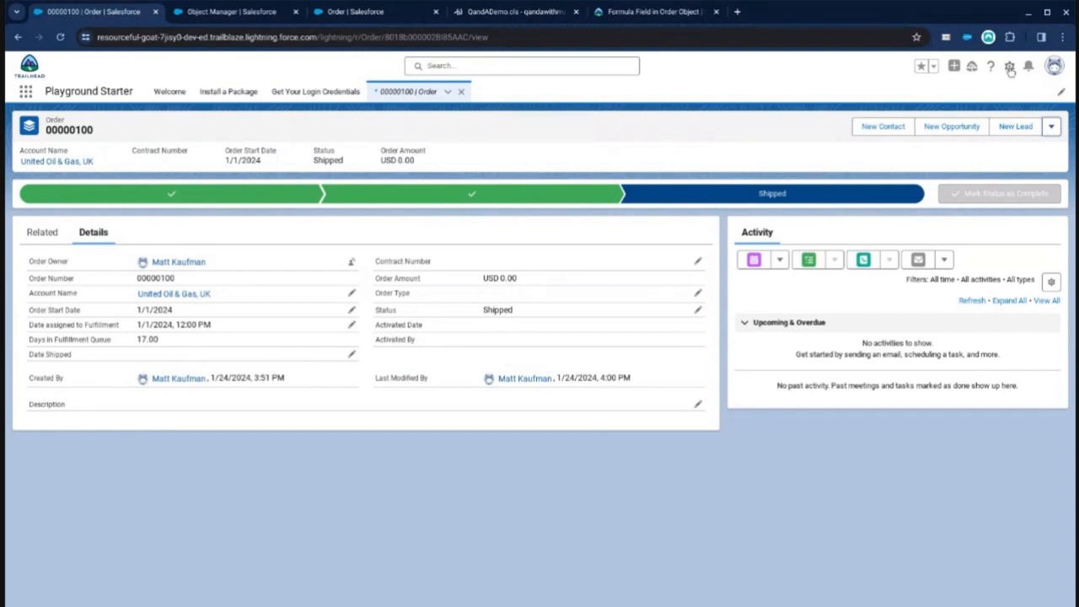
Step: Find Session Settings in Setup and review its caching options
left_click(261, 17)
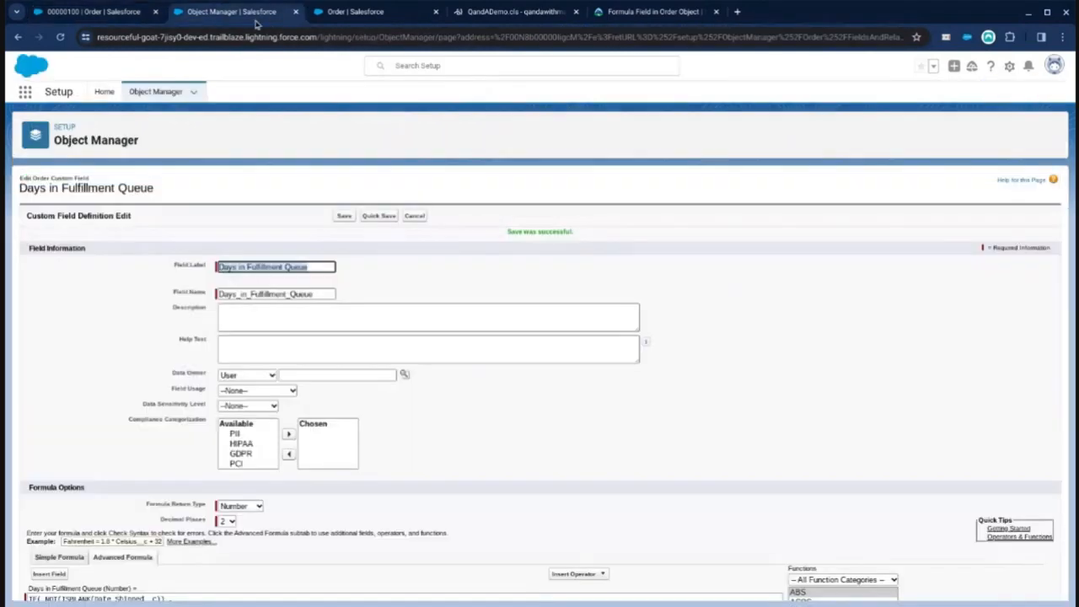
left_click(342, 12)
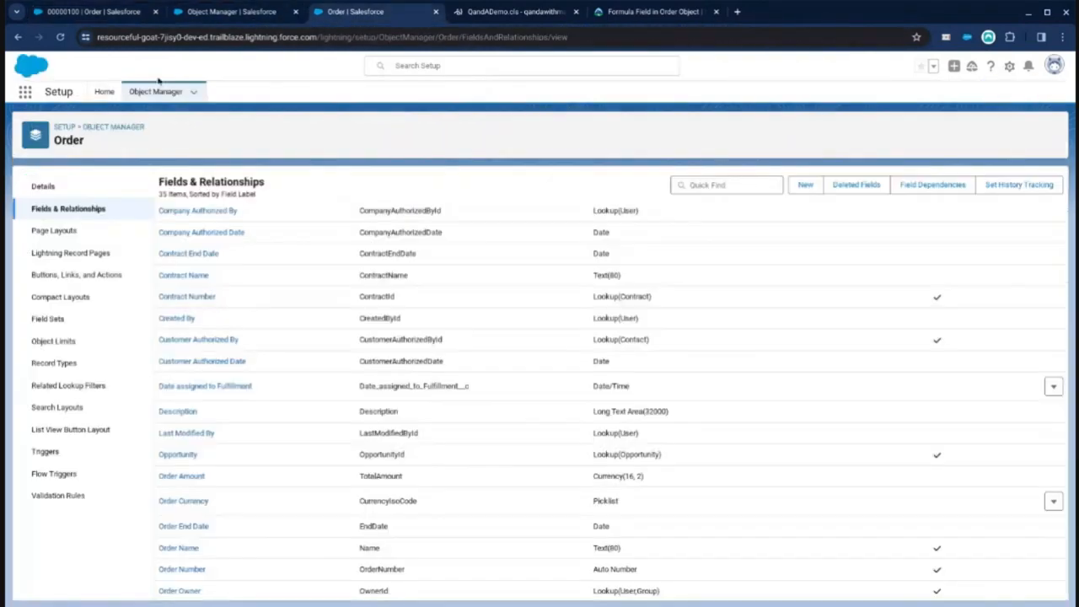
left_click(110, 97)
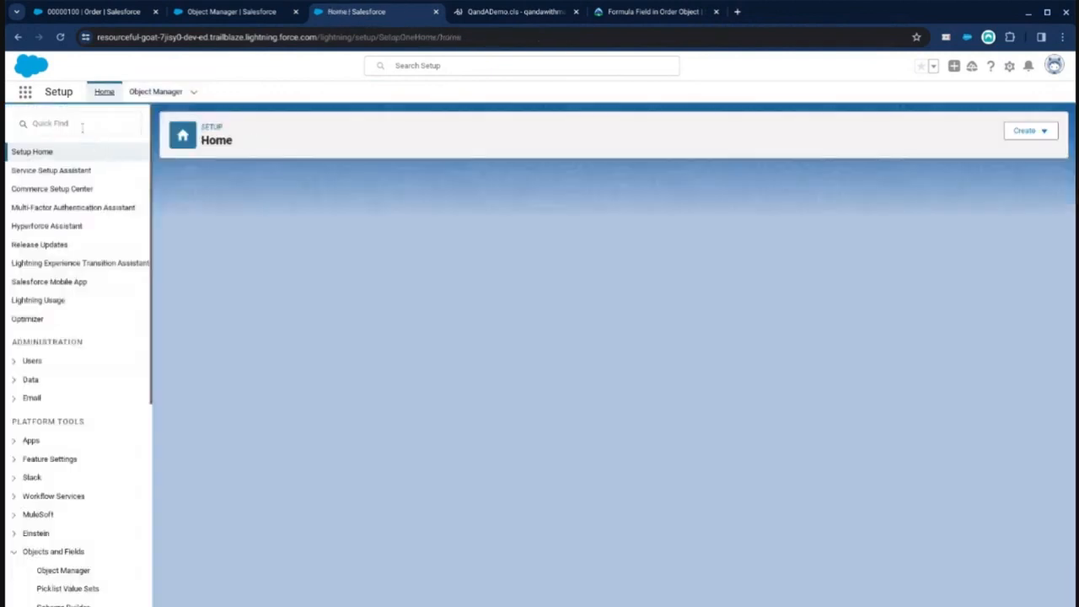
type("session")
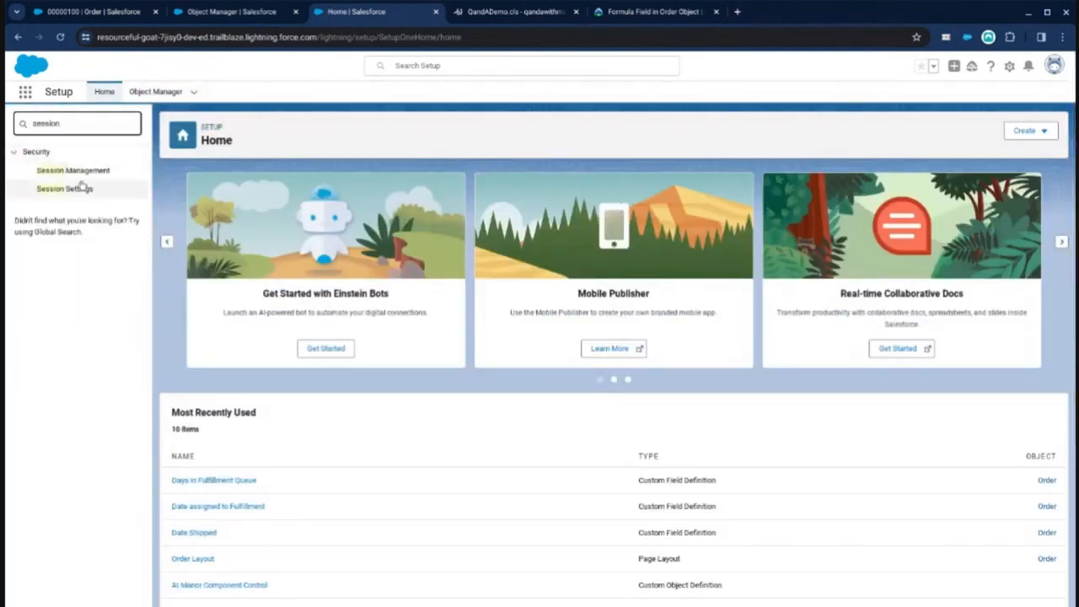
scroll(209, 340, "down", 10)
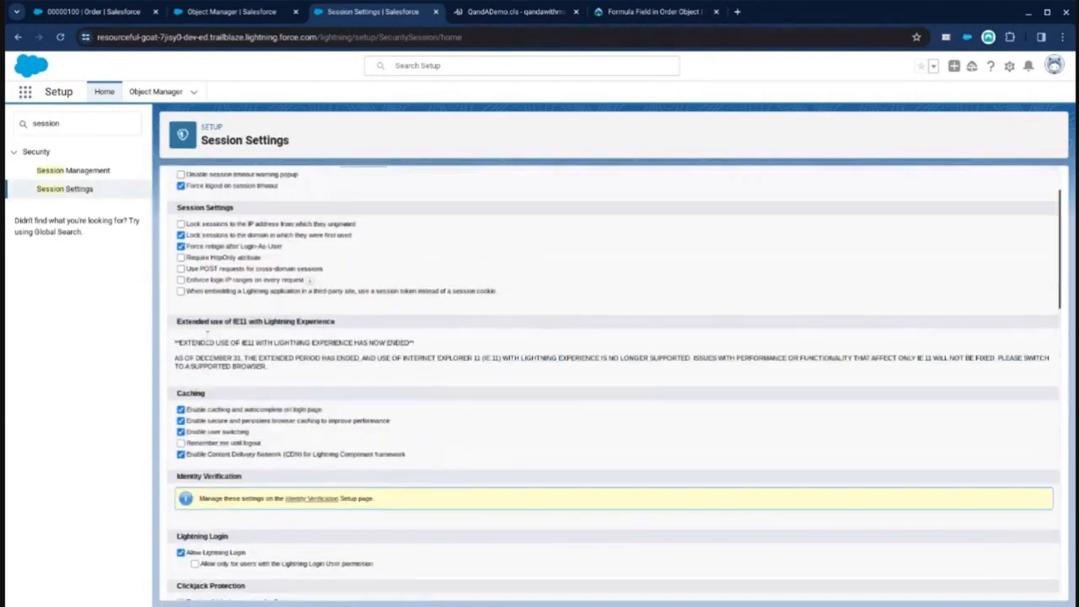
scroll(196, 346, "up", 2)
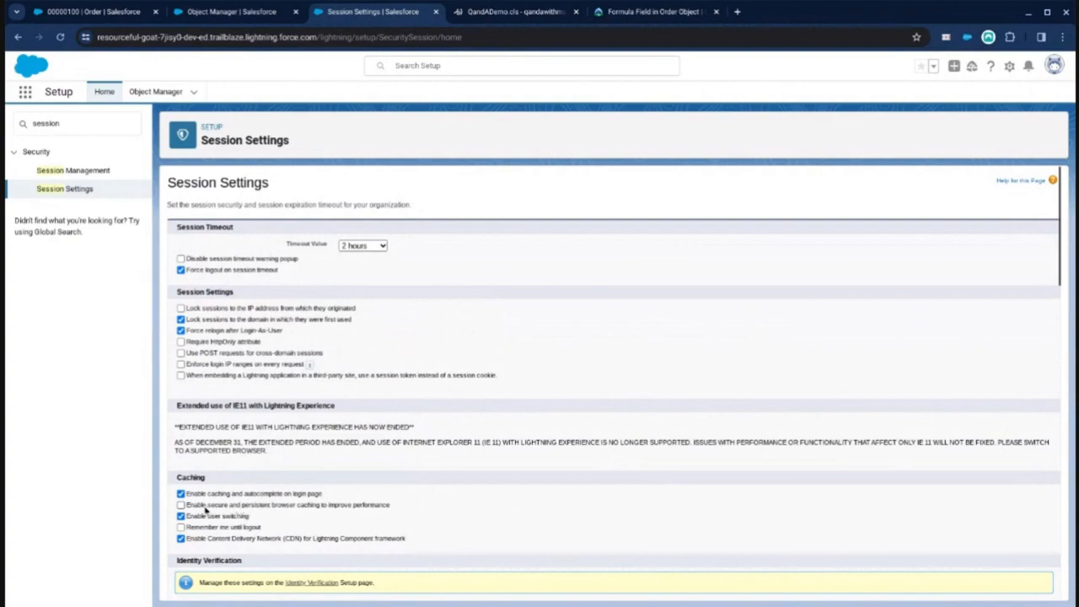
scroll(455, 511, "down", 15)
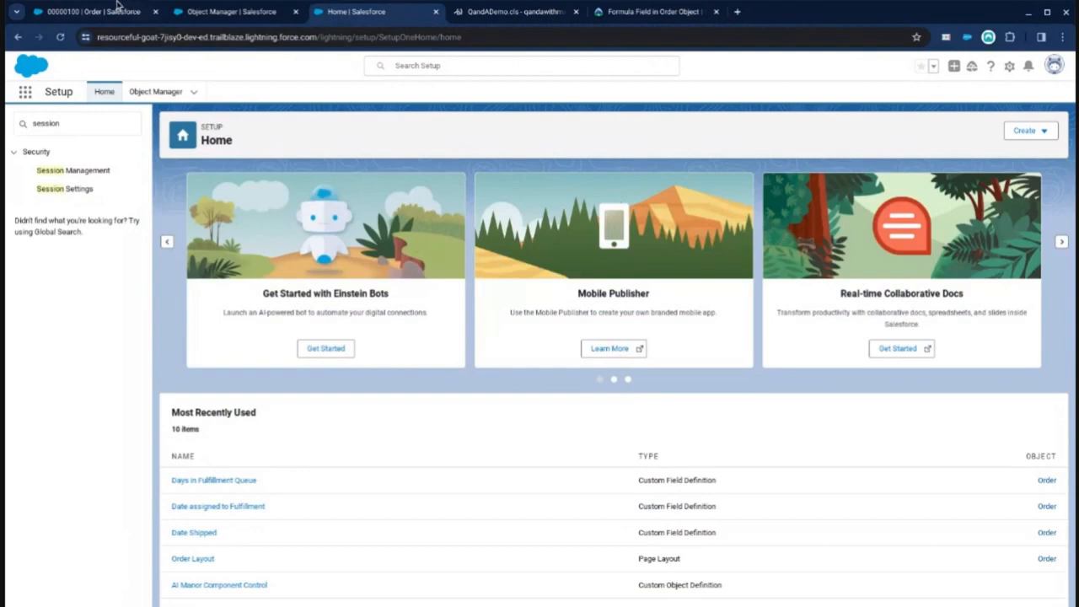
Step: Return to the order record, reload it, and open its record page in Lightning App Builder
left_click(118, 11)
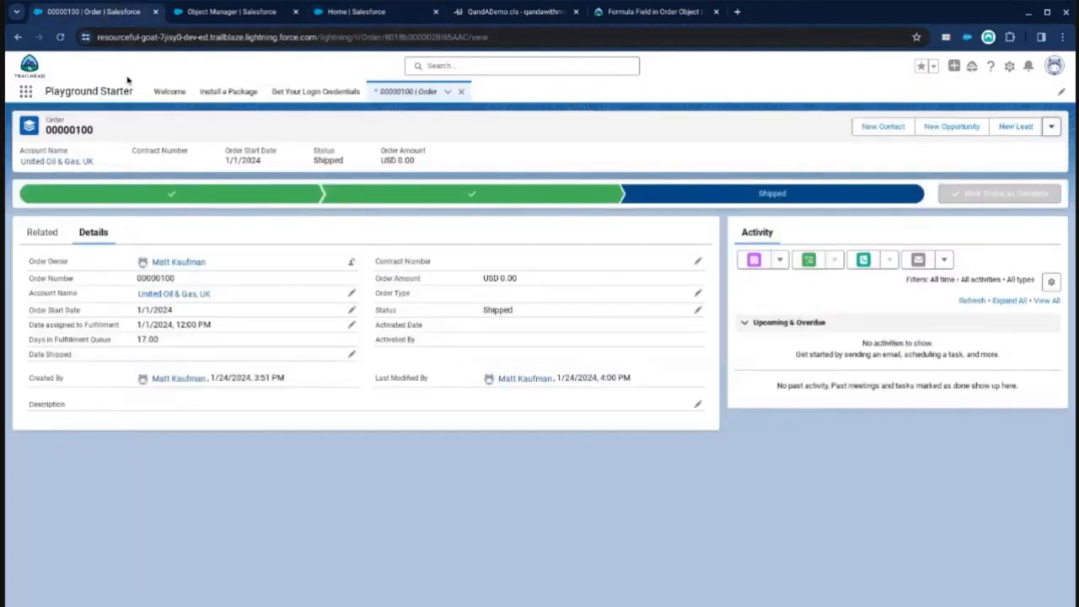
left_click(60, 36)
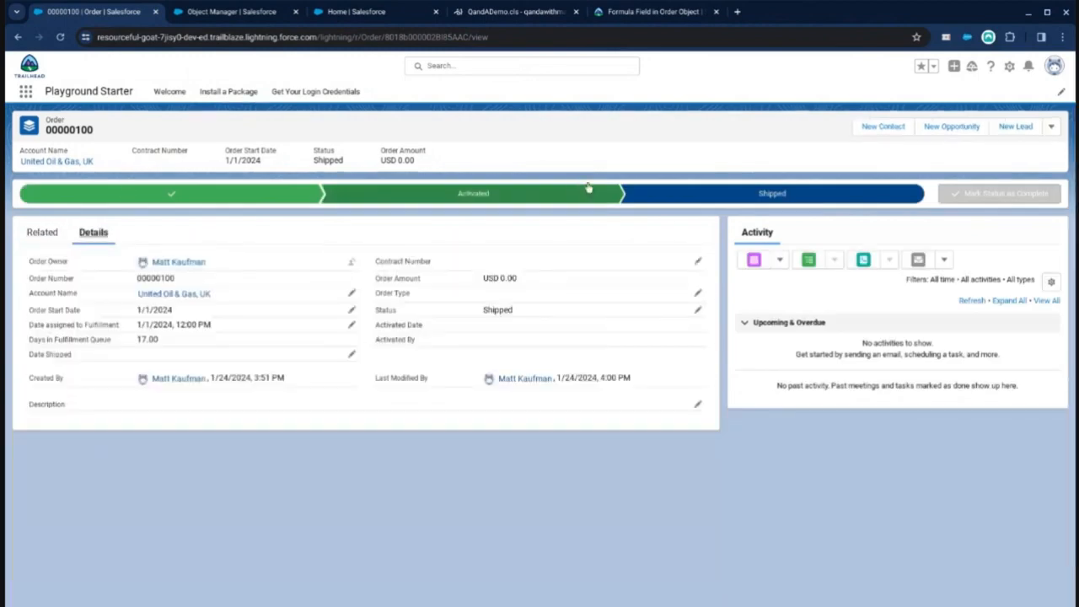
left_click(1054, 66)
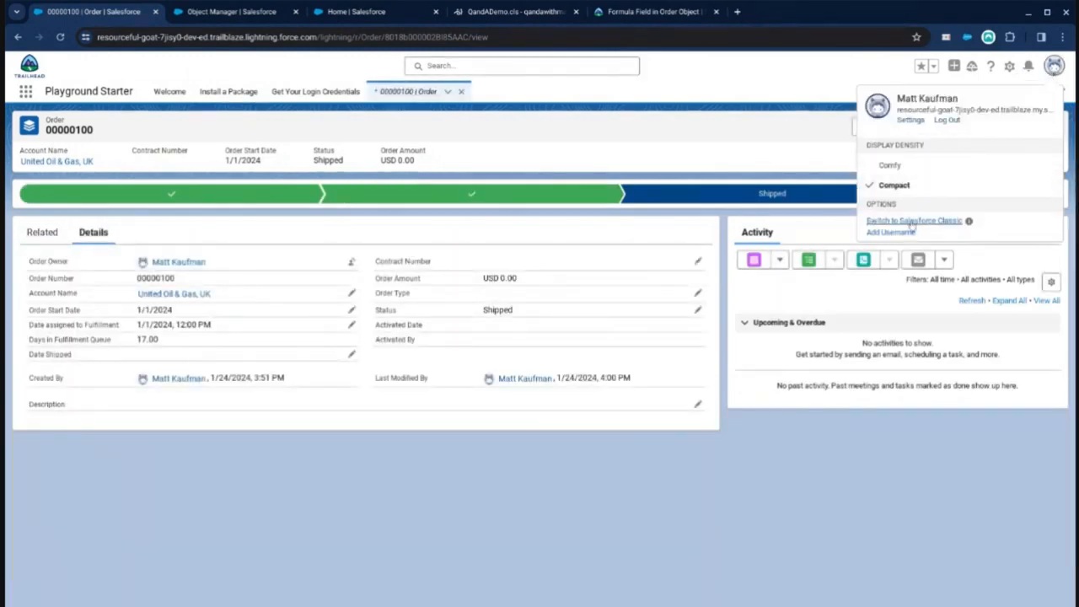
left_click(1010, 67)
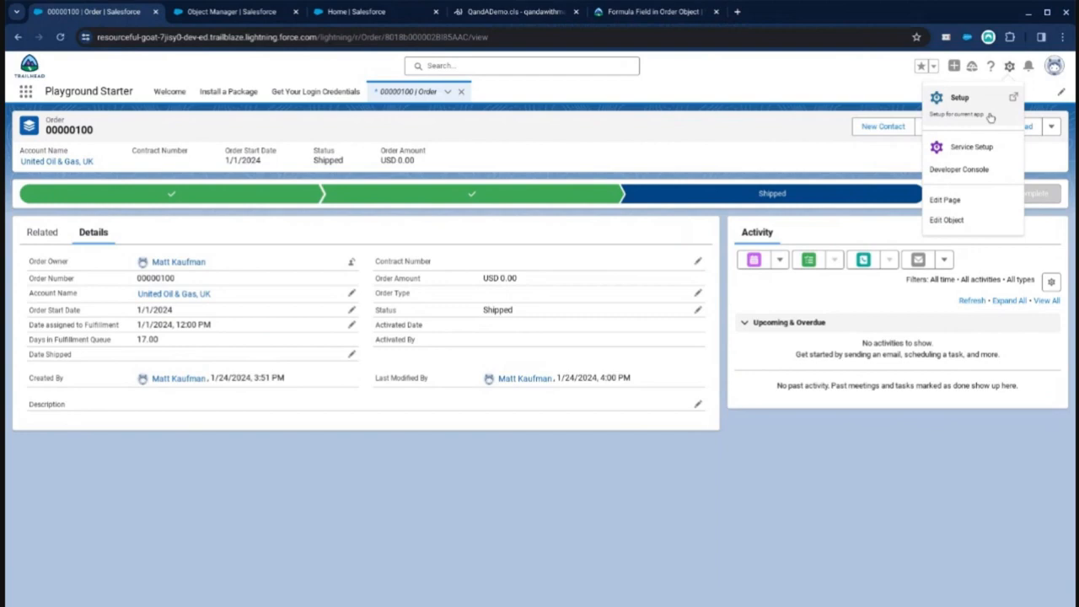
left_click(964, 202)
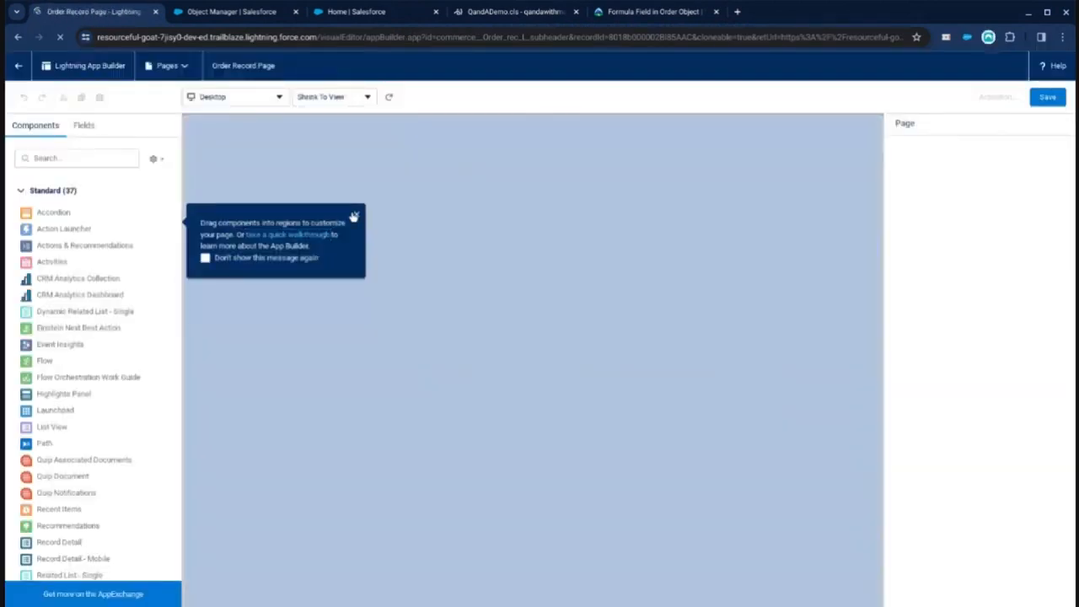
Step: Dismiss the builder pop-ups and move the Details tab above Related in the record page's tabs
left_click(354, 217)
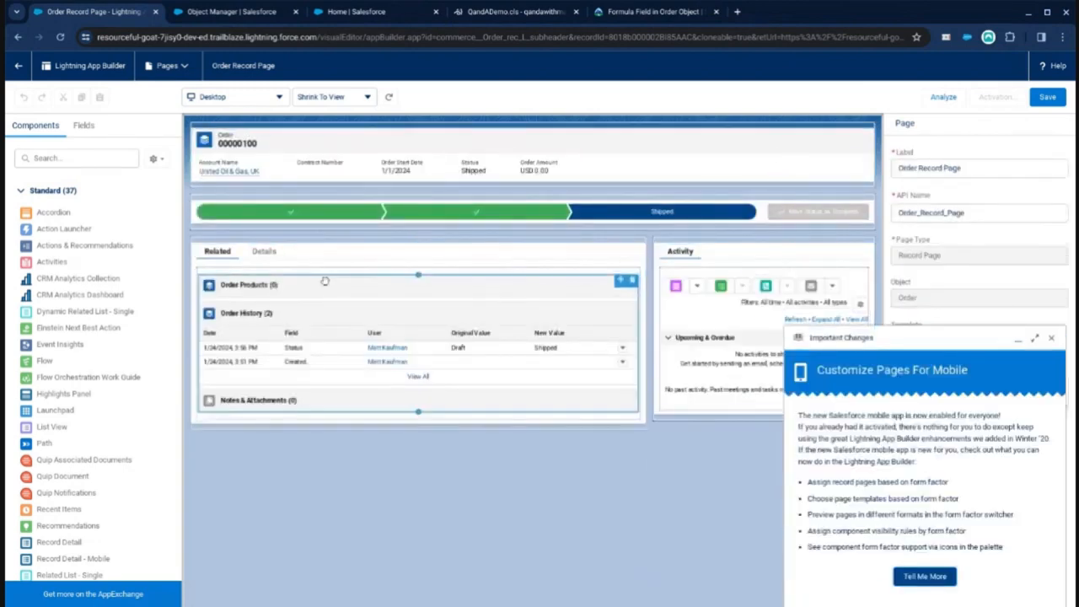
left_click(264, 251)
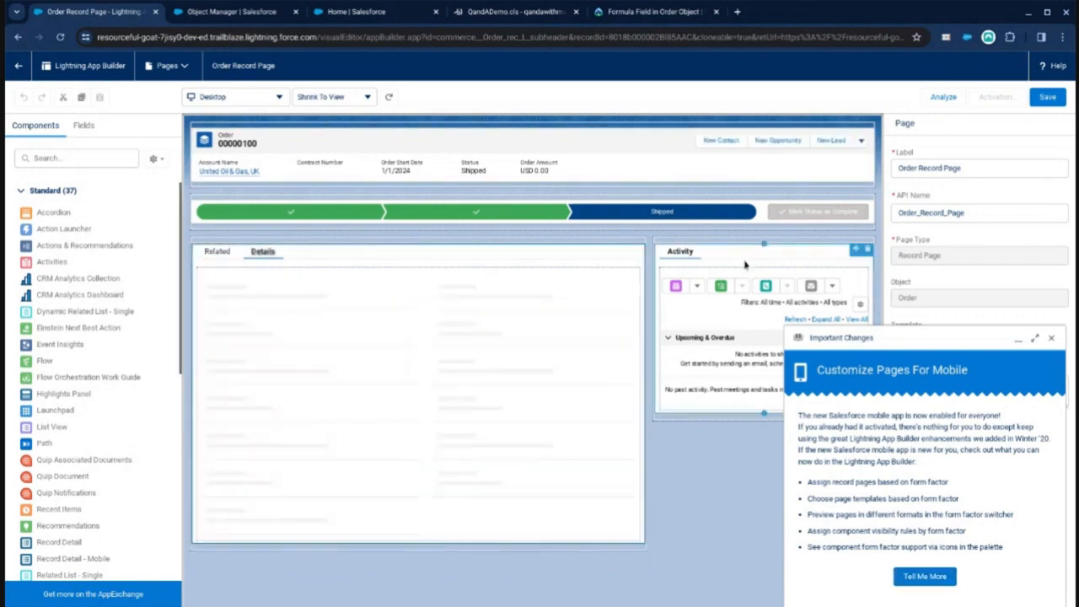
left_click(1052, 338)
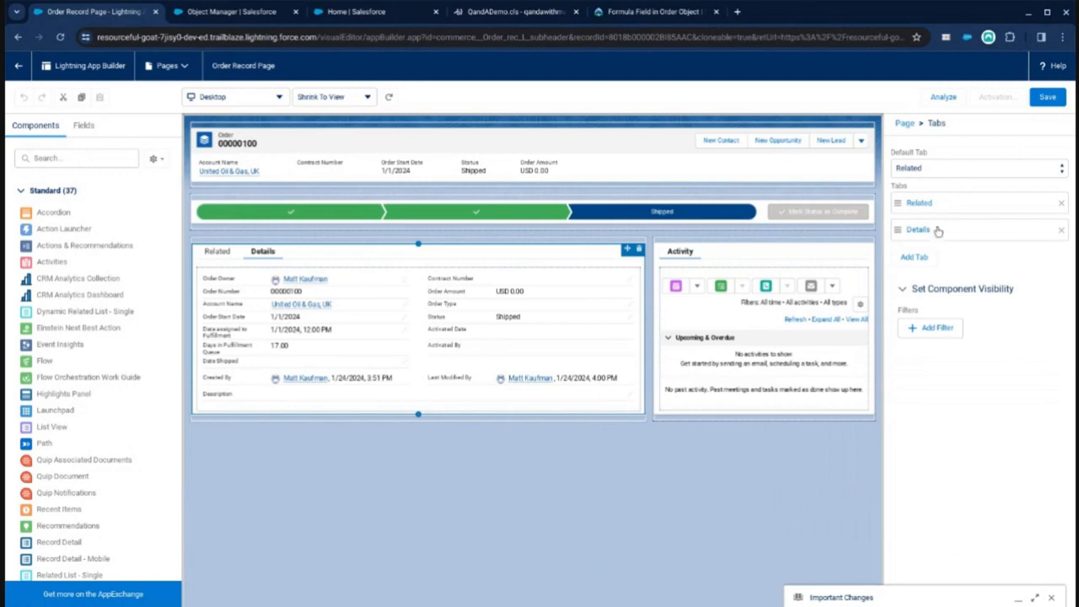
left_click_drag(938, 231, 937, 204)
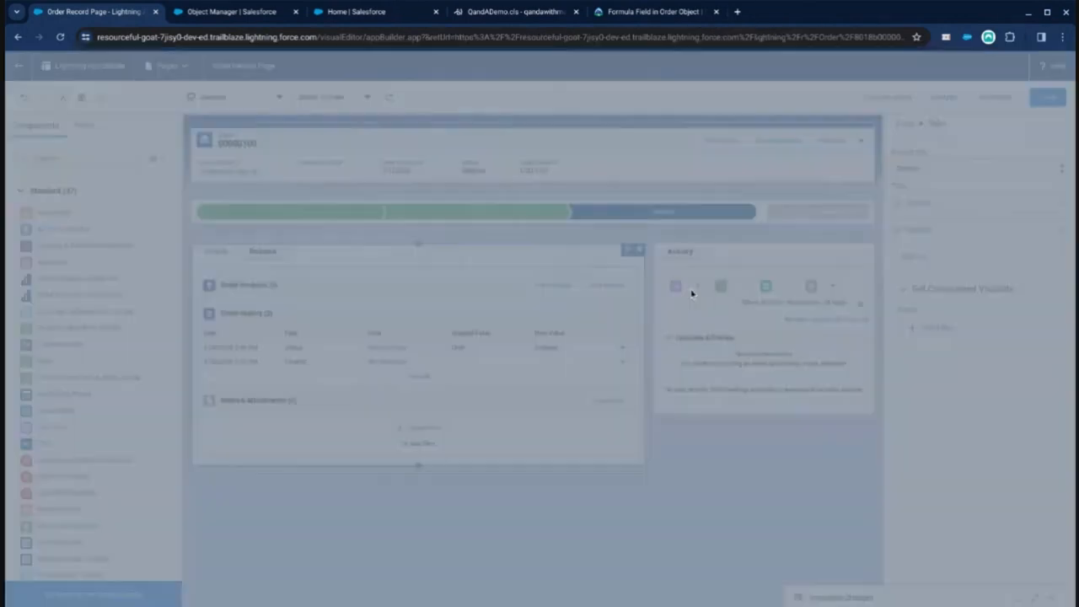
Step: Save the Order Record Page and activate it as org default for Desktop and phone
left_click(701, 385)
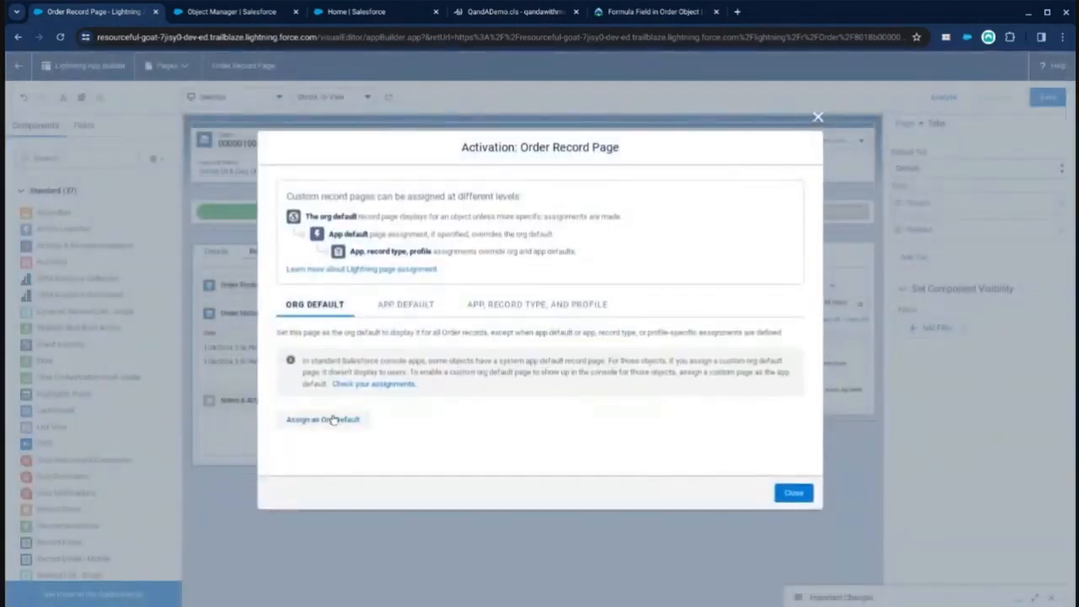
left_click(332, 416)
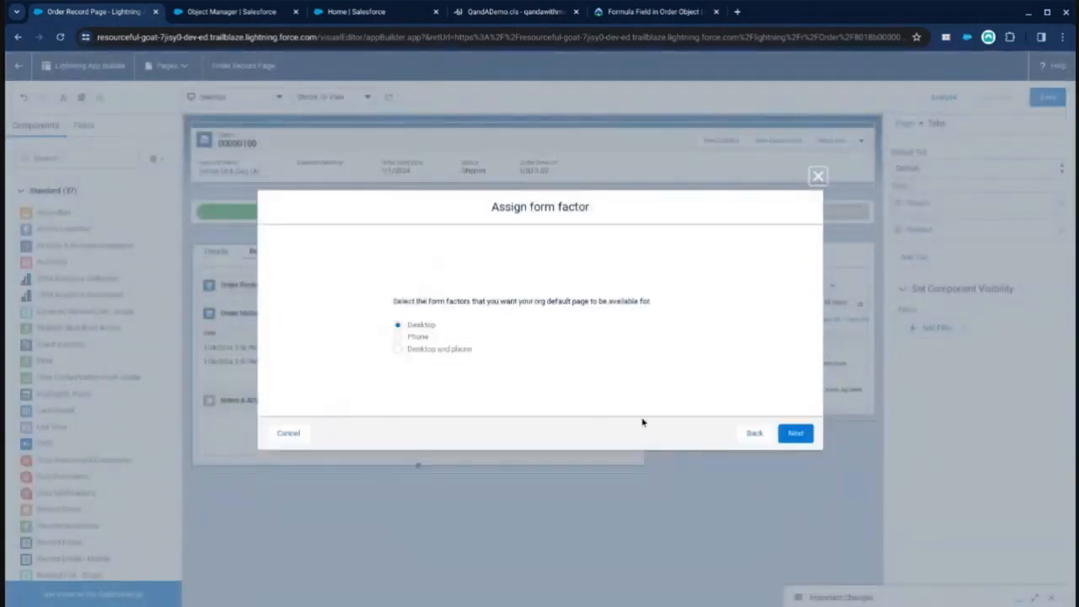
left_click(456, 349)
left_click(795, 433)
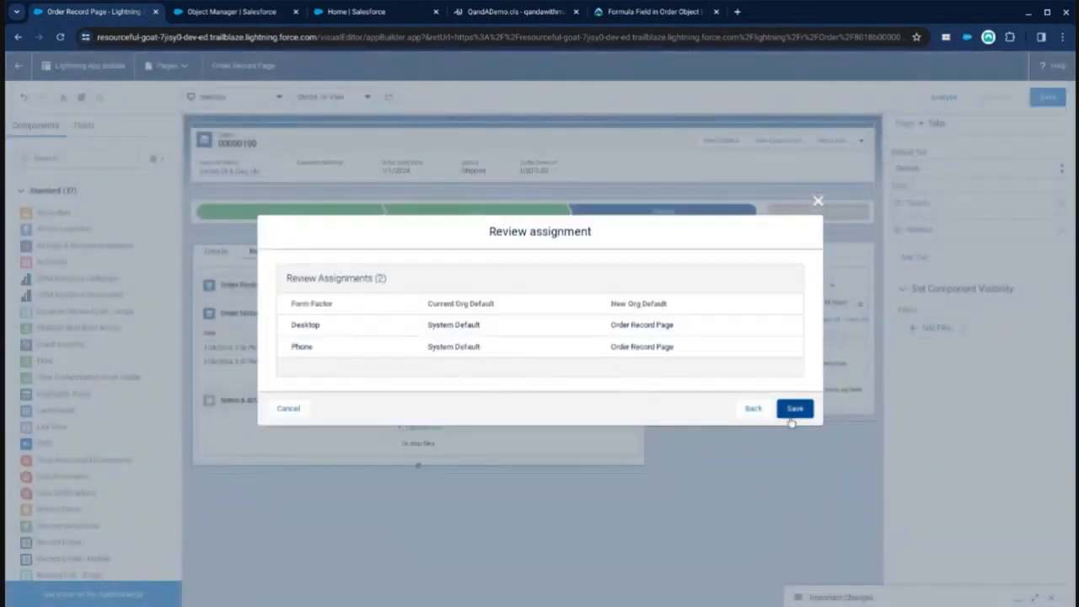
left_click(794, 409)
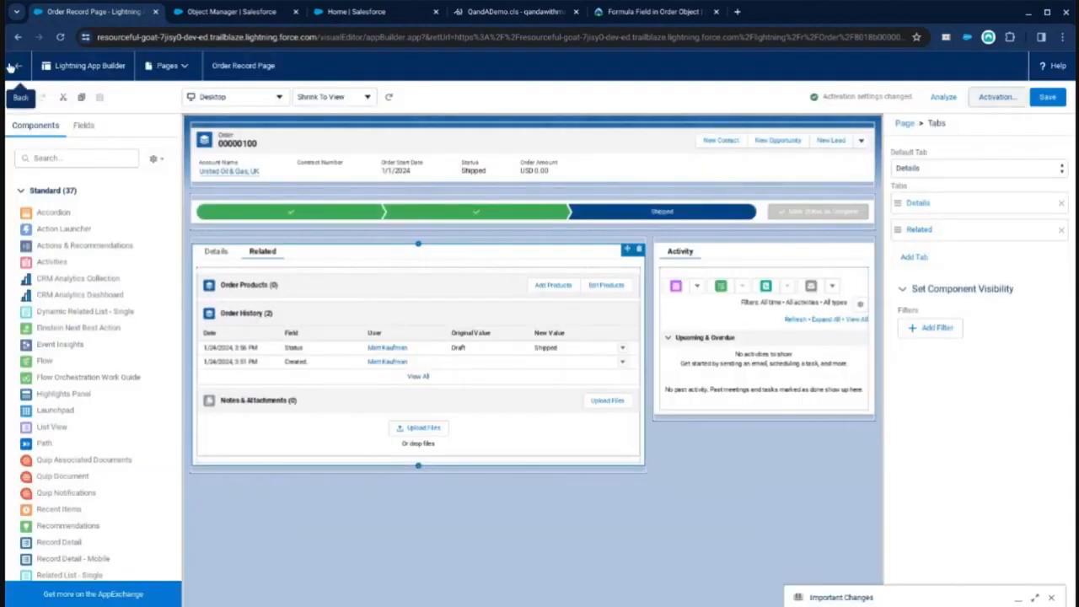
Step: Leave the App Builder and switch the display density to Comfy on the order record
left_click(16, 67)
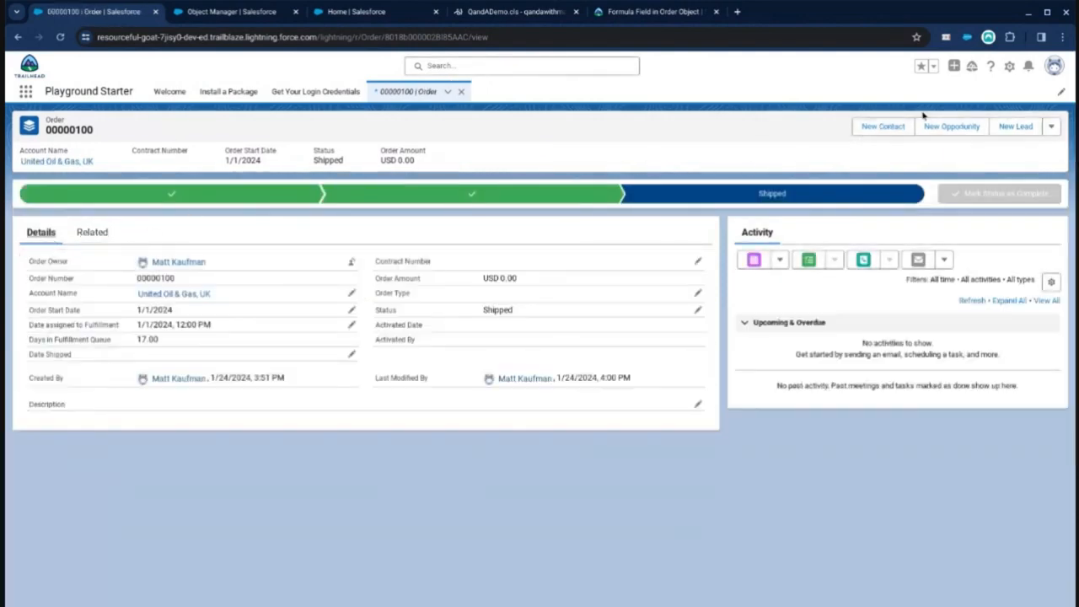
left_click(1050, 68)
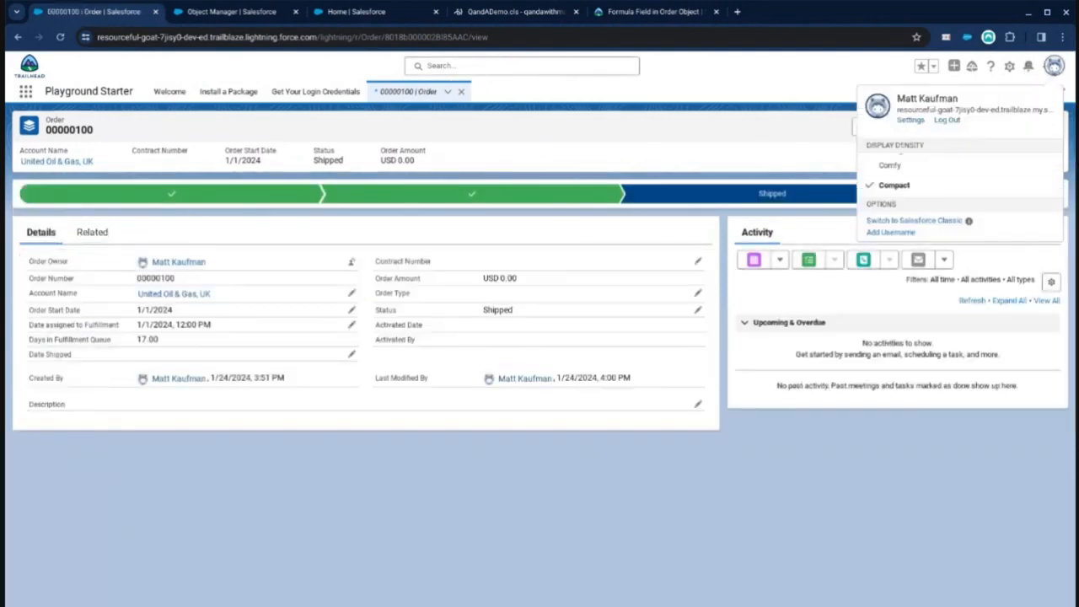
left_click(891, 165)
Step: Edit the order's Date Shipped inline to 1/16/2024 and save
left_click(688, 351)
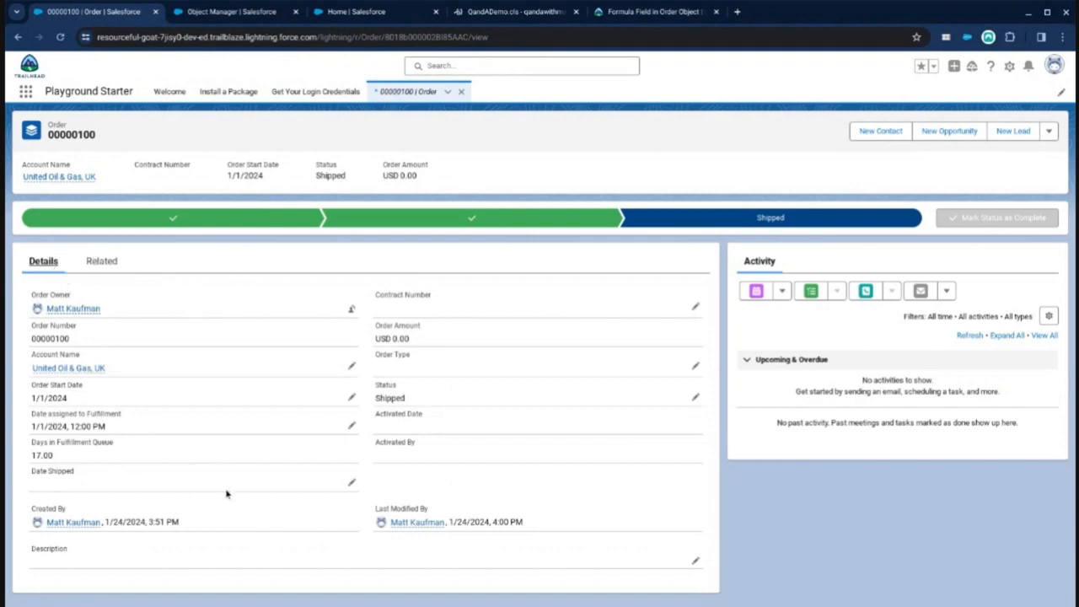
left_click(341, 484)
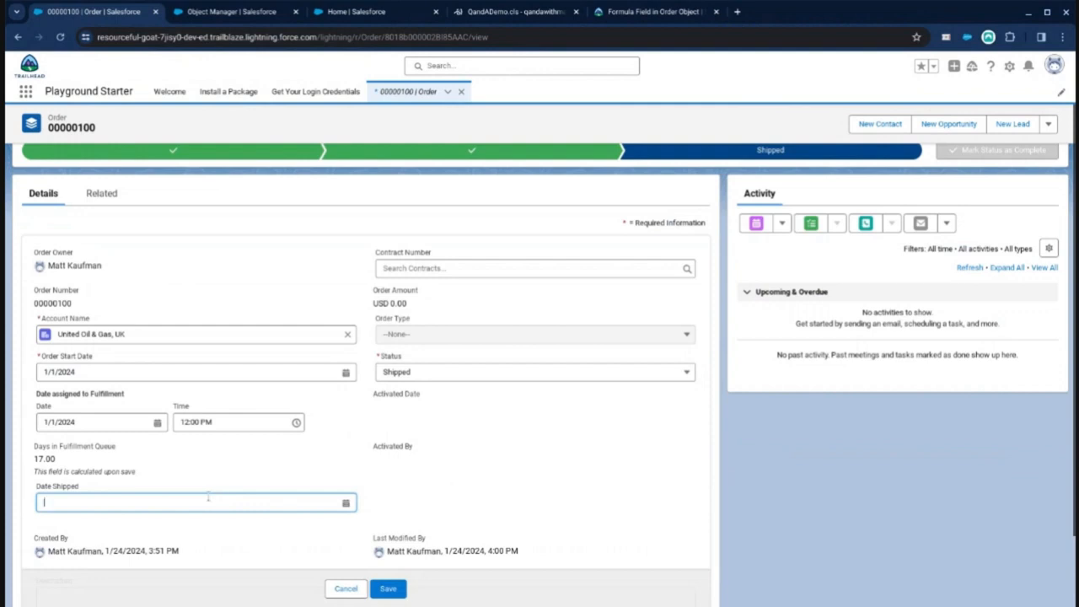
left_click(208, 500)
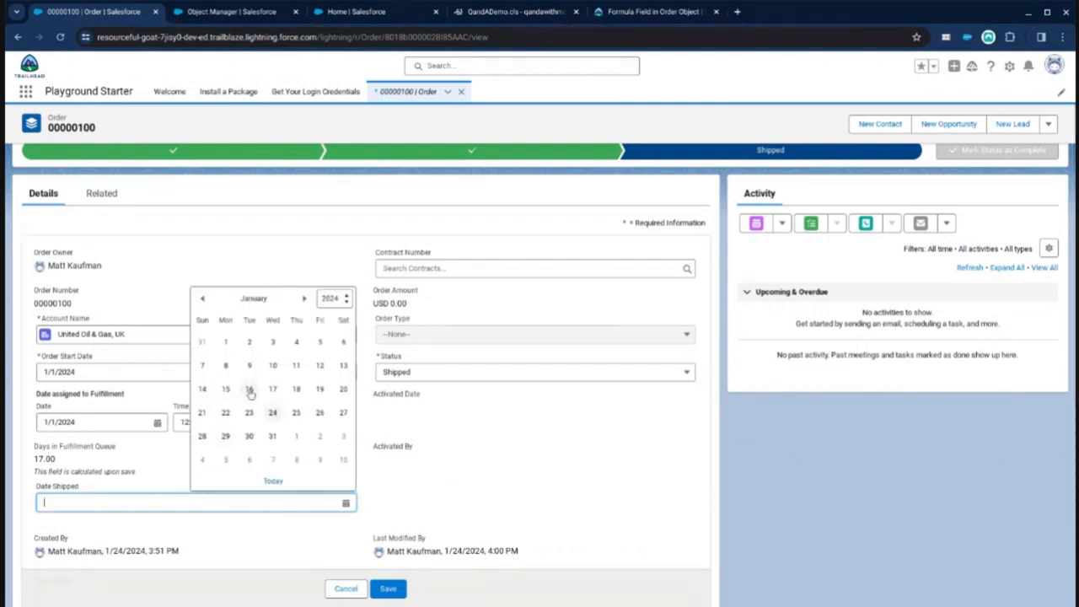
left_click(250, 391)
left_click(388, 588)
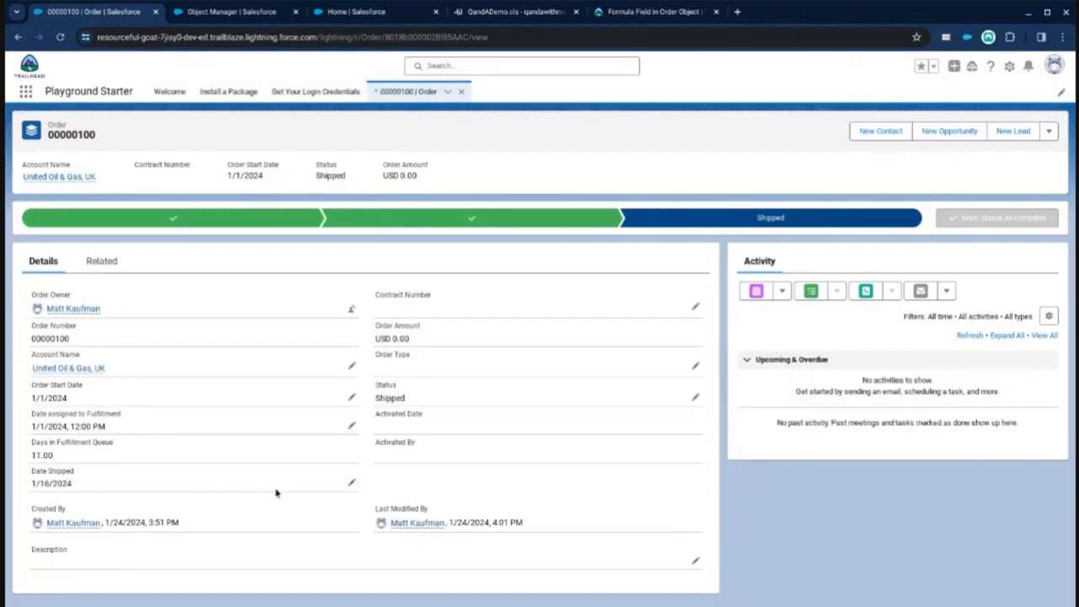
Step: Change the order's Date Shipped back to 1/23/2024 and save
left_click(353, 486)
left_click(317, 493)
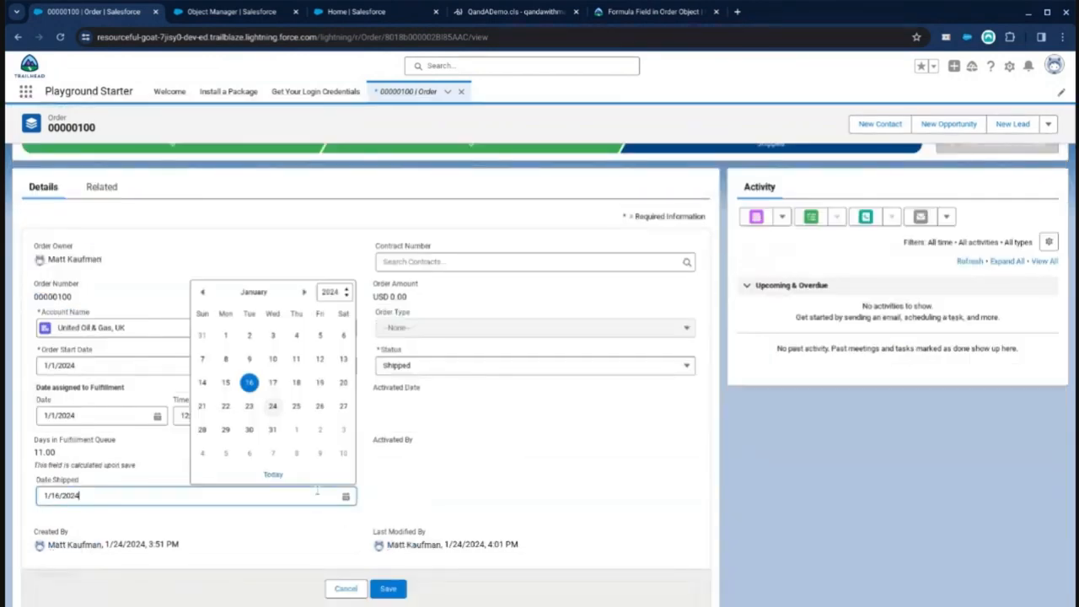
left_click(248, 406)
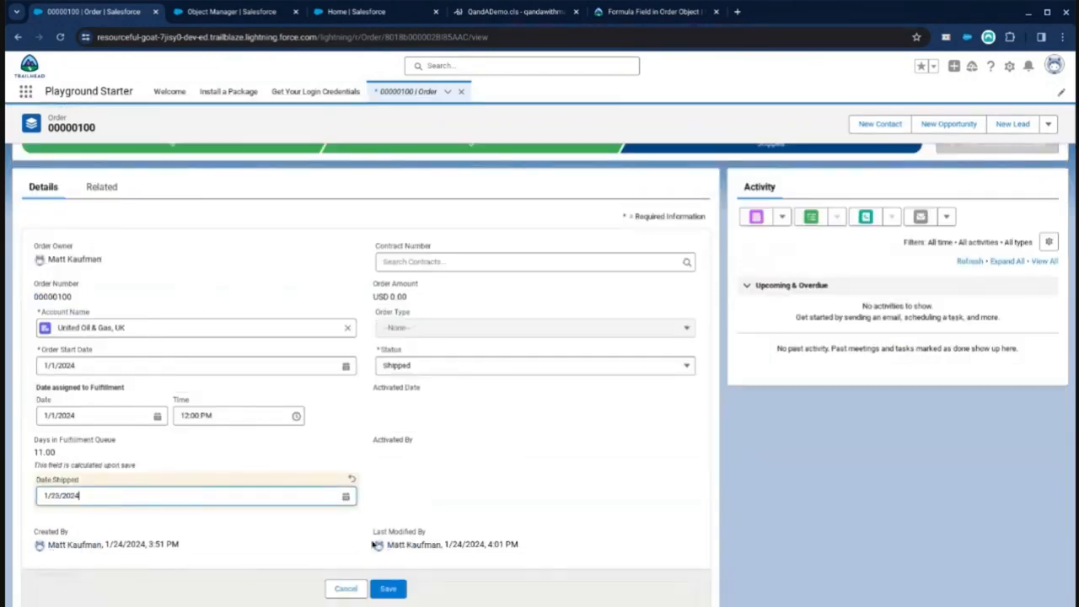
left_click(386, 594)
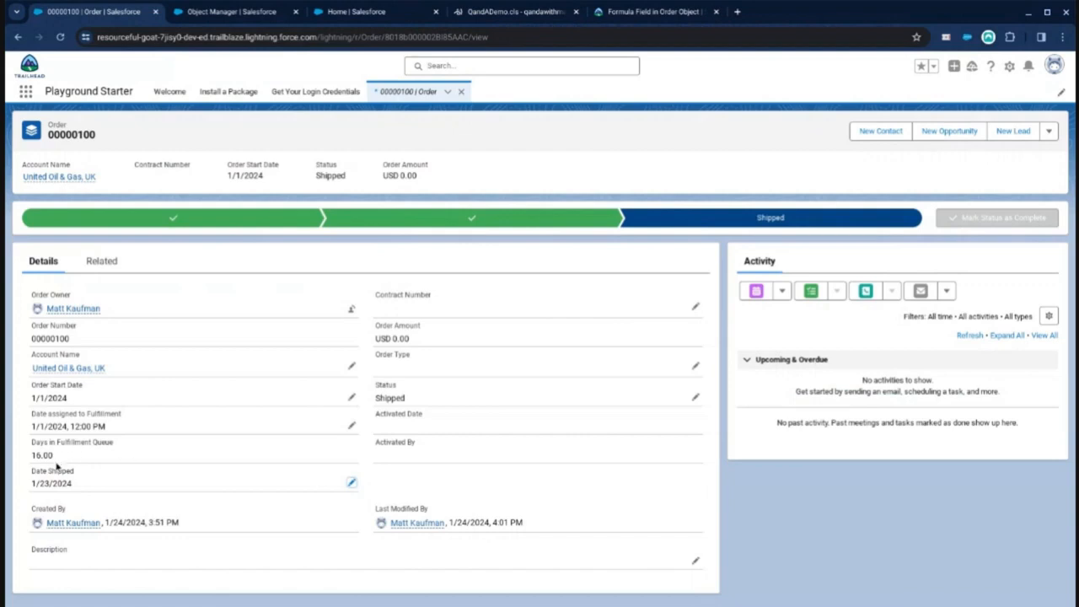
Step: Change the order's Date Shipped to 1/22/2024 and save the record
left_click(352, 483)
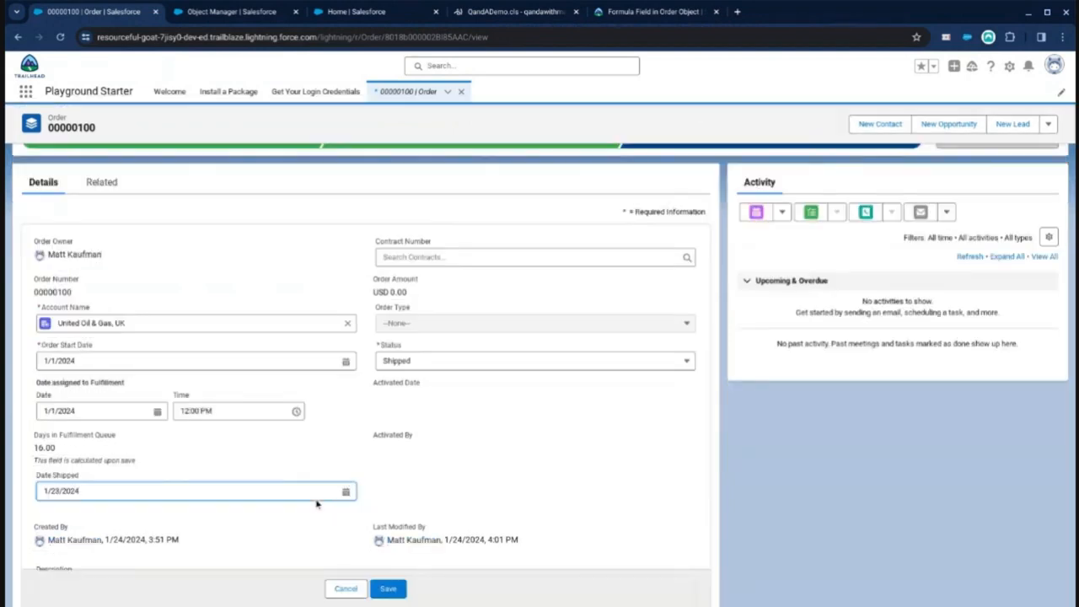
left_click(316, 499)
left_click(225, 402)
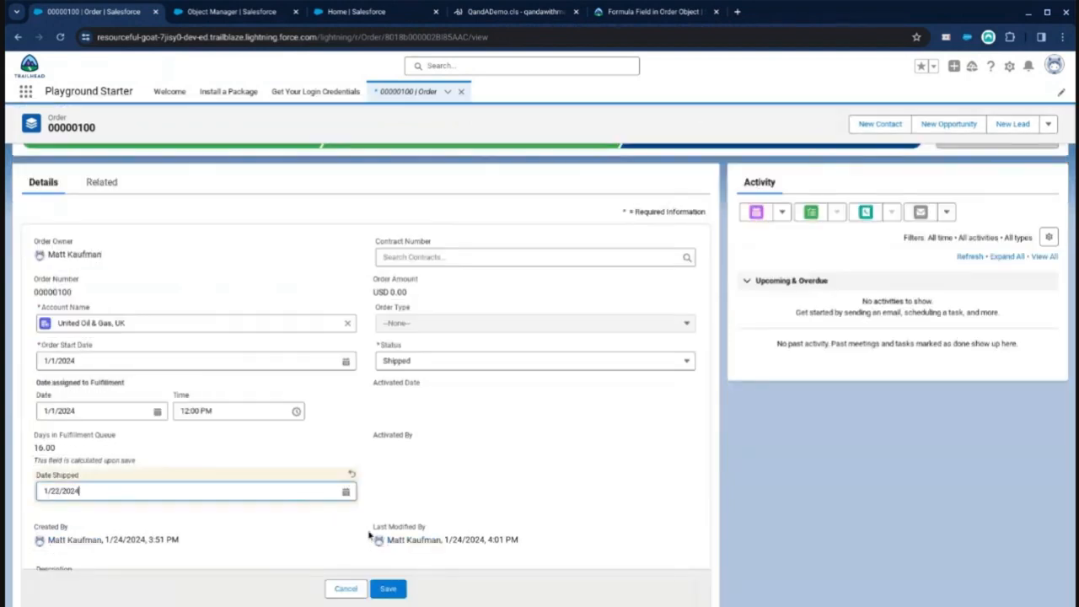
left_click(388, 589)
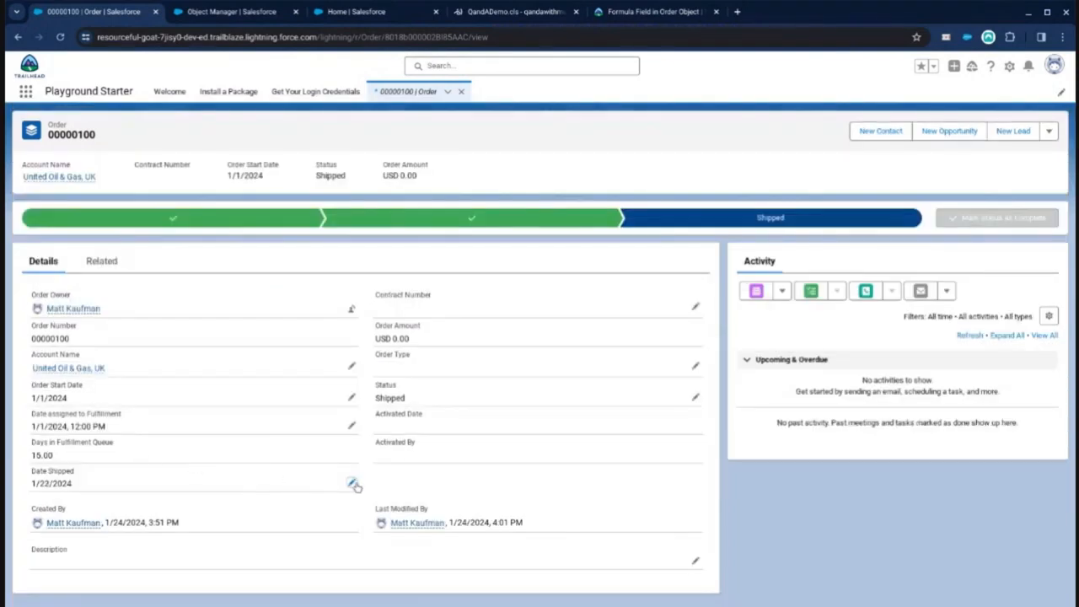
Step: Change the order's Date Shipped to 1/19/2024 and save the record
left_click(352, 484)
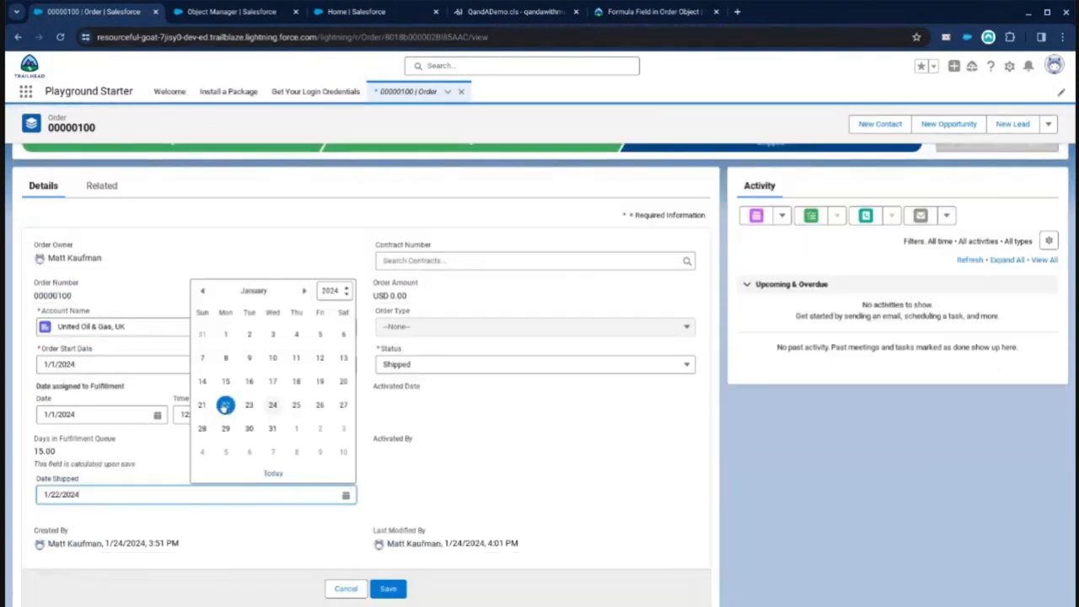
left_click(320, 382)
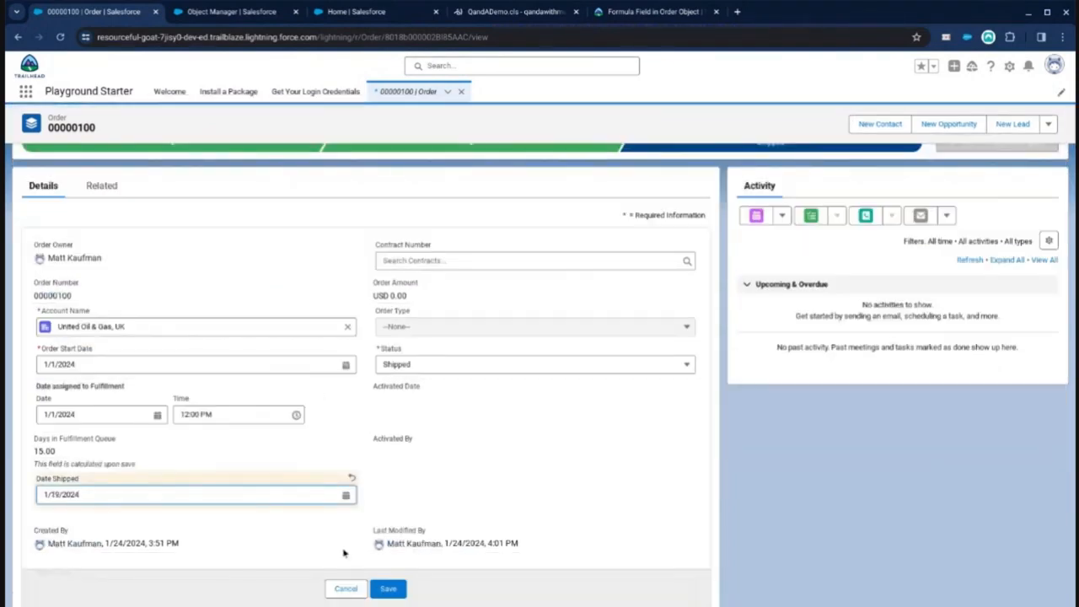
left_click(387, 588)
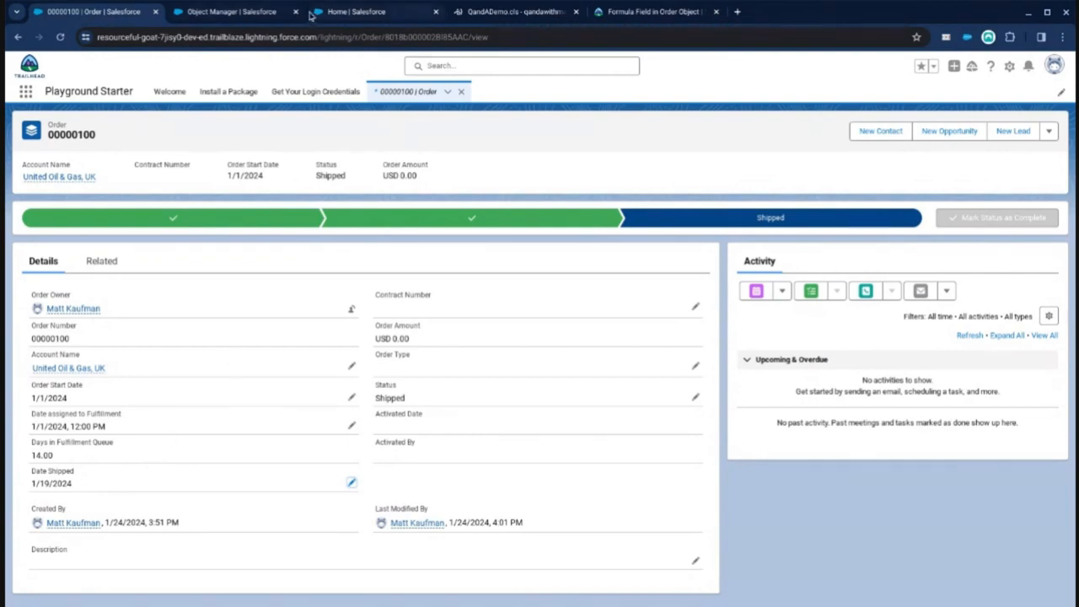
Step: Review the Days in Fulfillment Queue formula, examining the IF condition on Date_Shipped__c and its Date Shipped branch
left_click(243, 13)
scroll(361, 242, "down", 4)
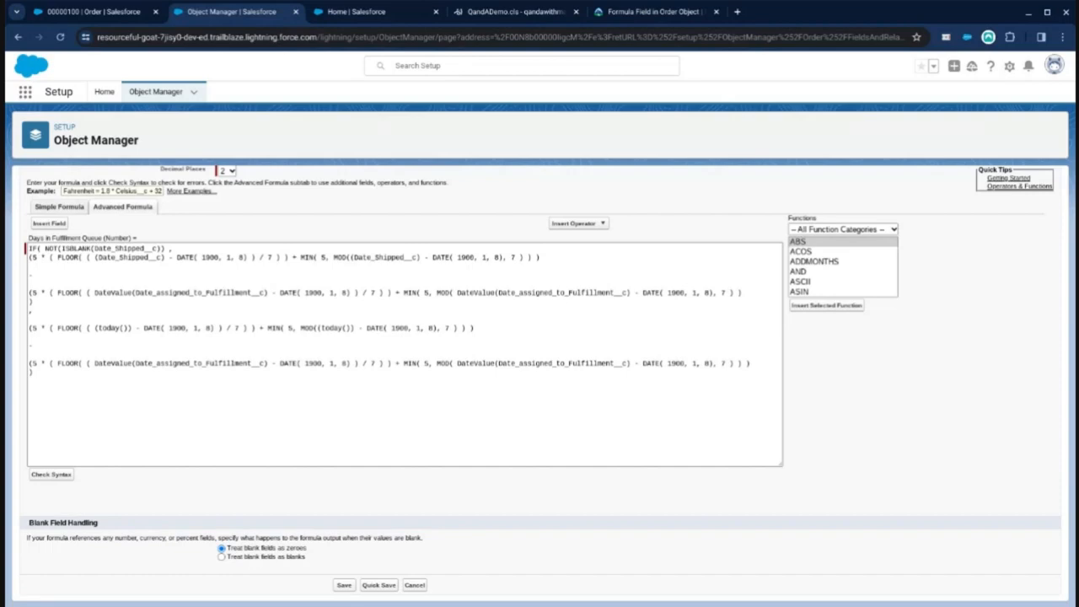
key("ctrl+plus")
key("ctrl+plus")
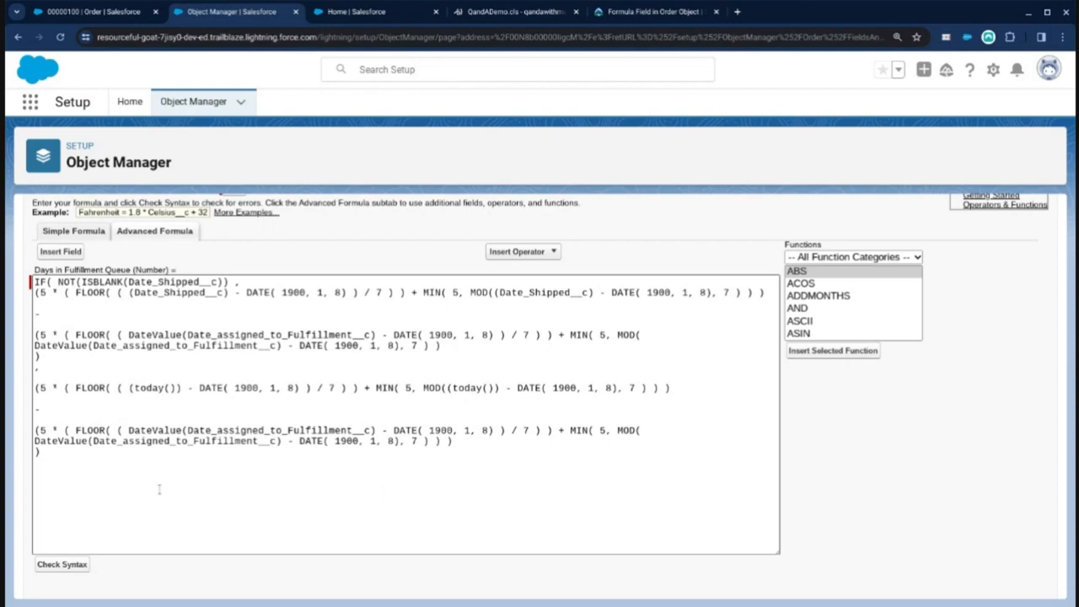
left_click_drag(230, 282, 35, 281)
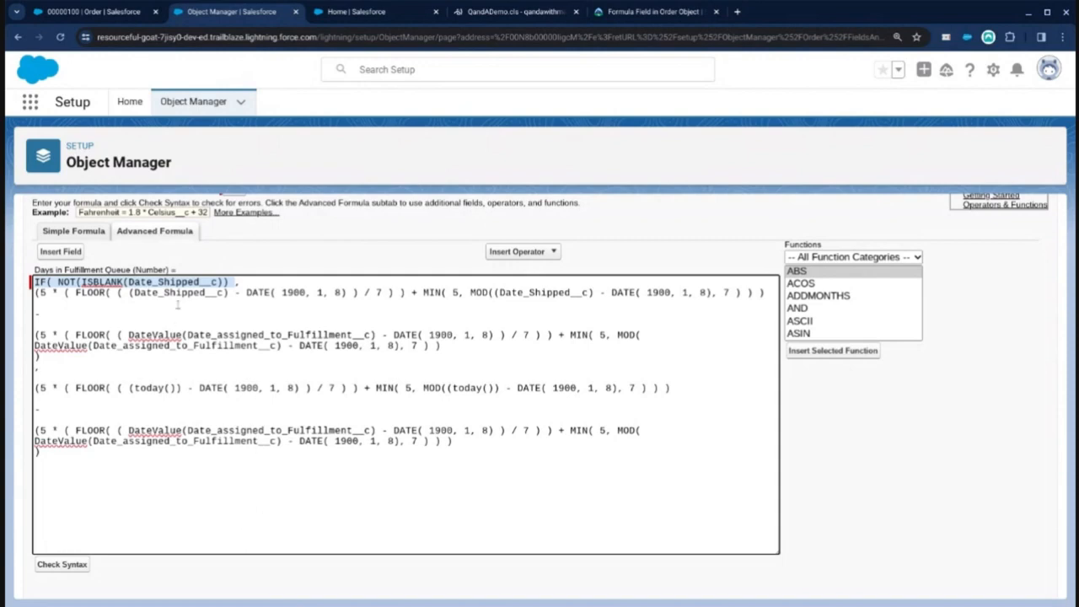
left_click(176, 295)
left_click_drag(234, 282, 35, 283)
left_click_drag(59, 369, 38, 332)
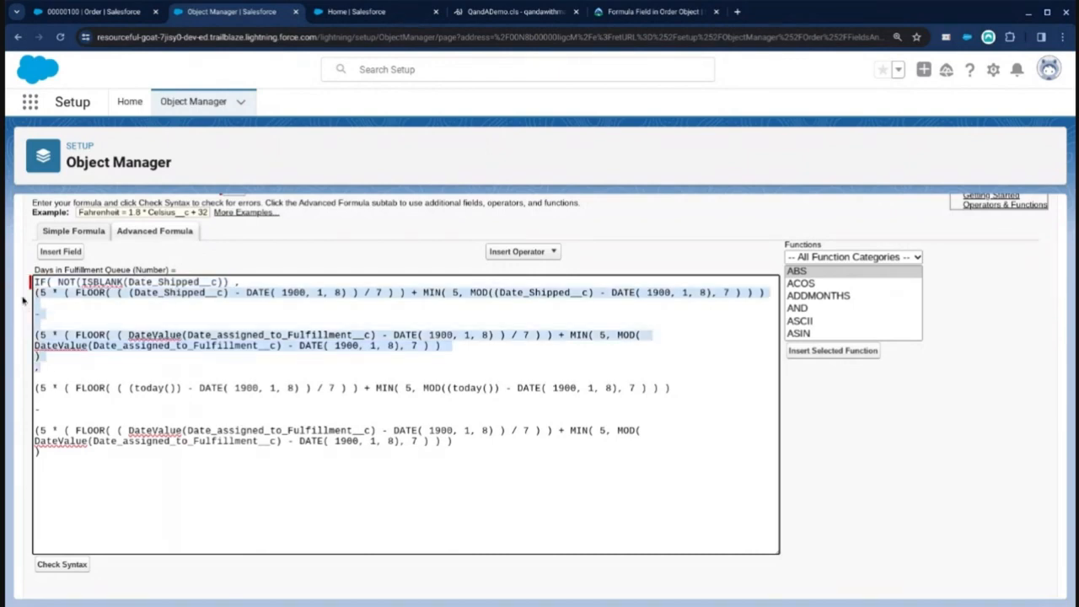
double_click(138, 294)
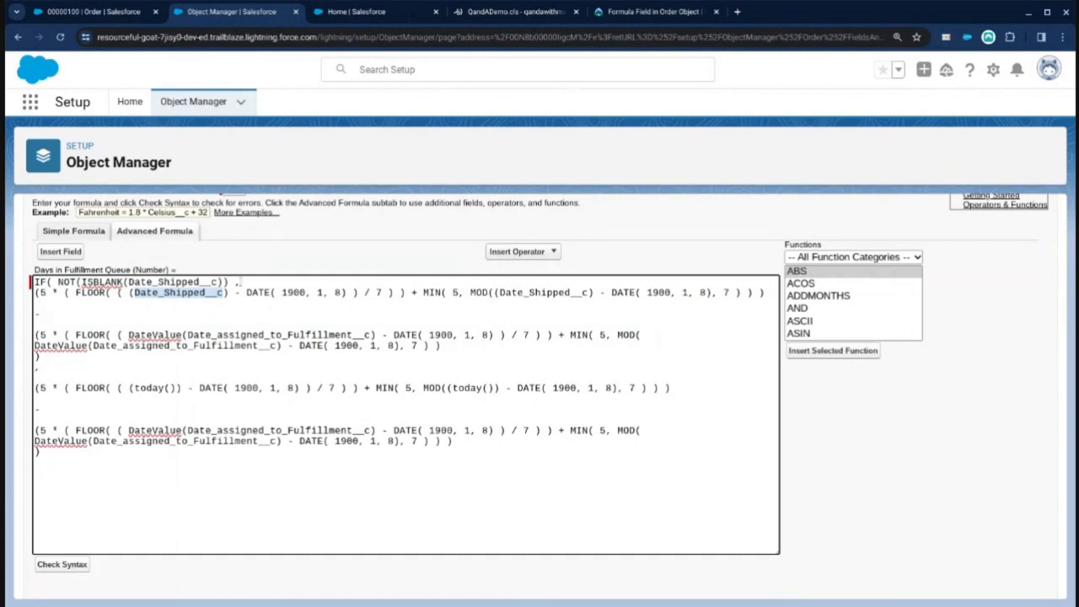
left_click_drag(228, 282, 31, 283)
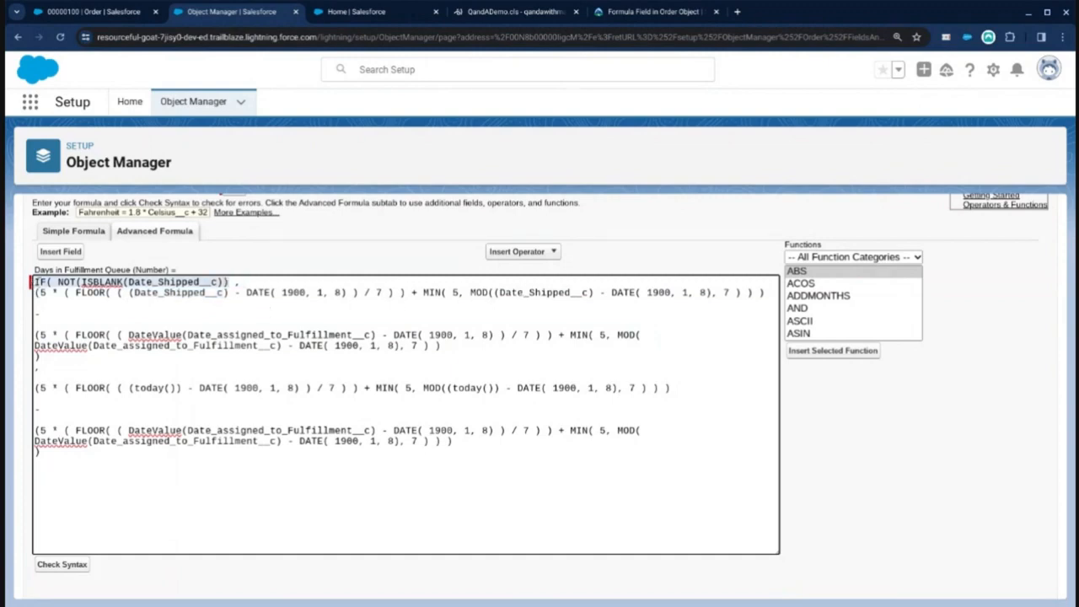
double_click(169, 292)
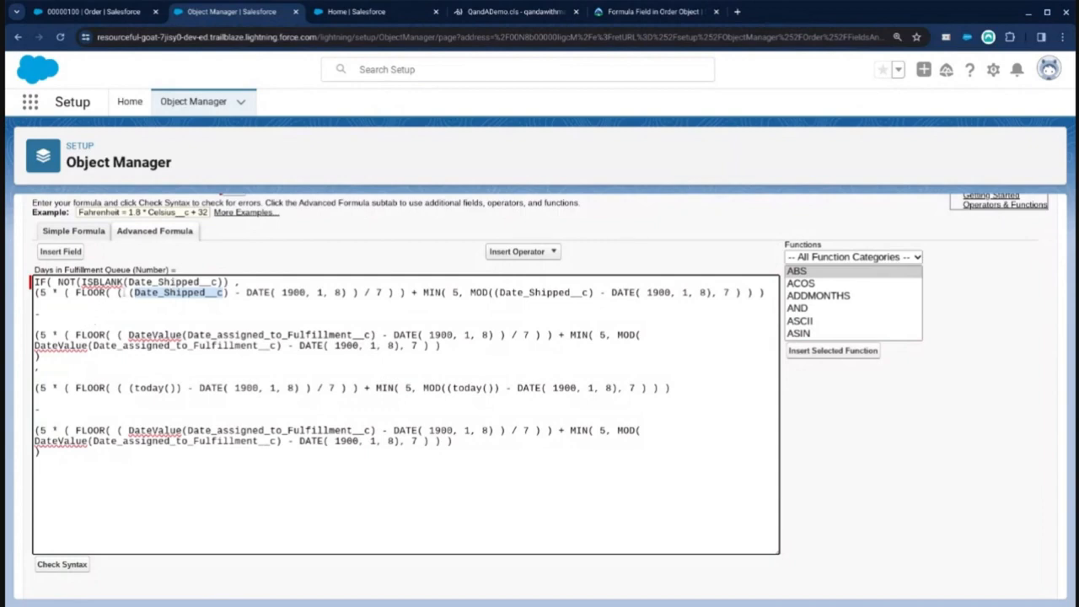
left_click_drag(238, 281, 34, 281)
left_click_drag(57, 356, 13, 300)
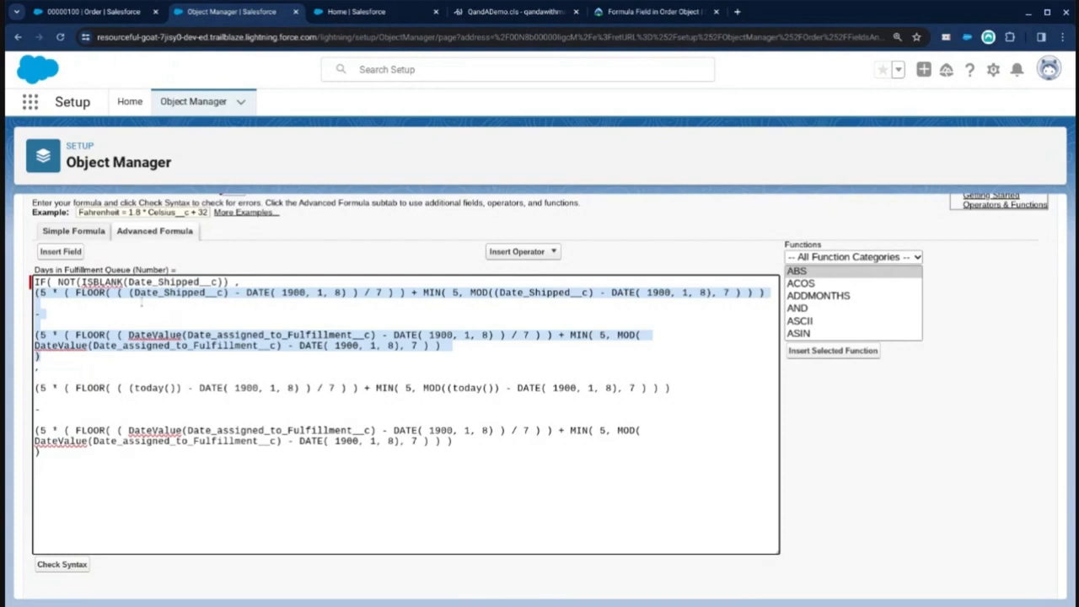
double_click(165, 294)
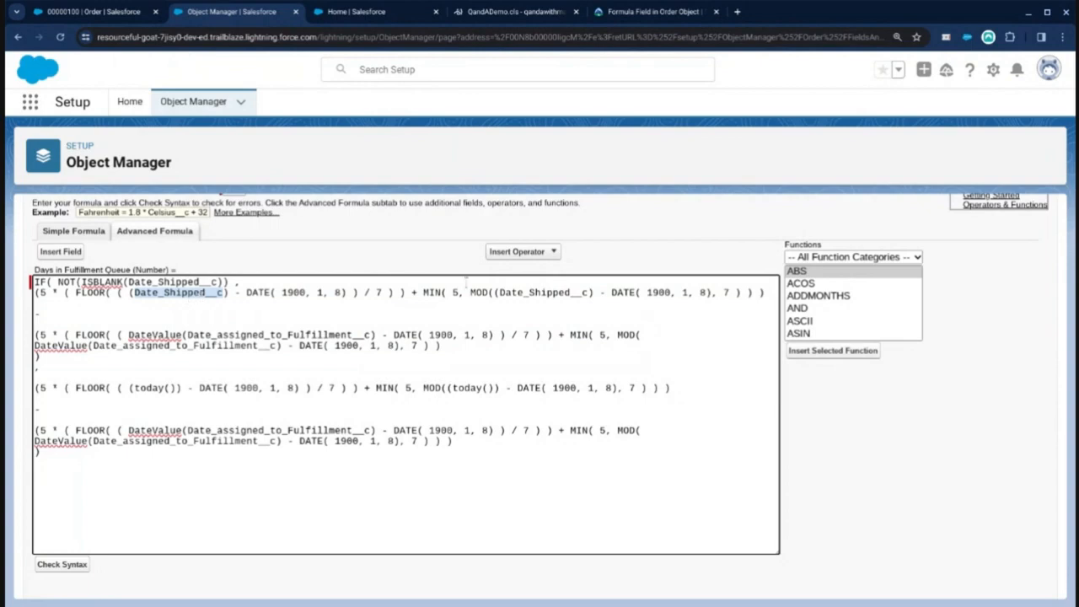
double_click(547, 293)
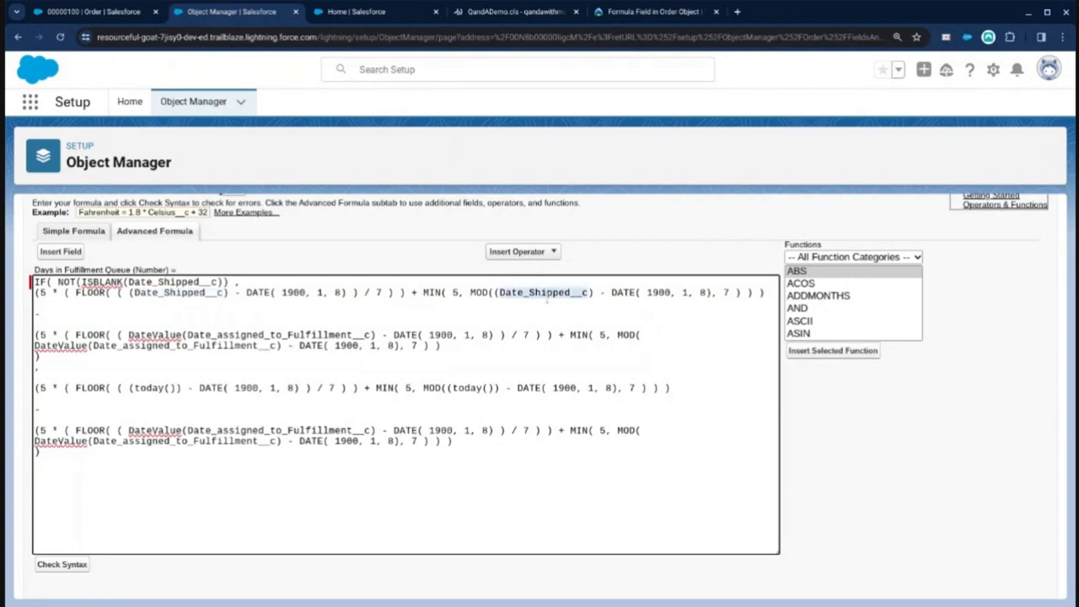